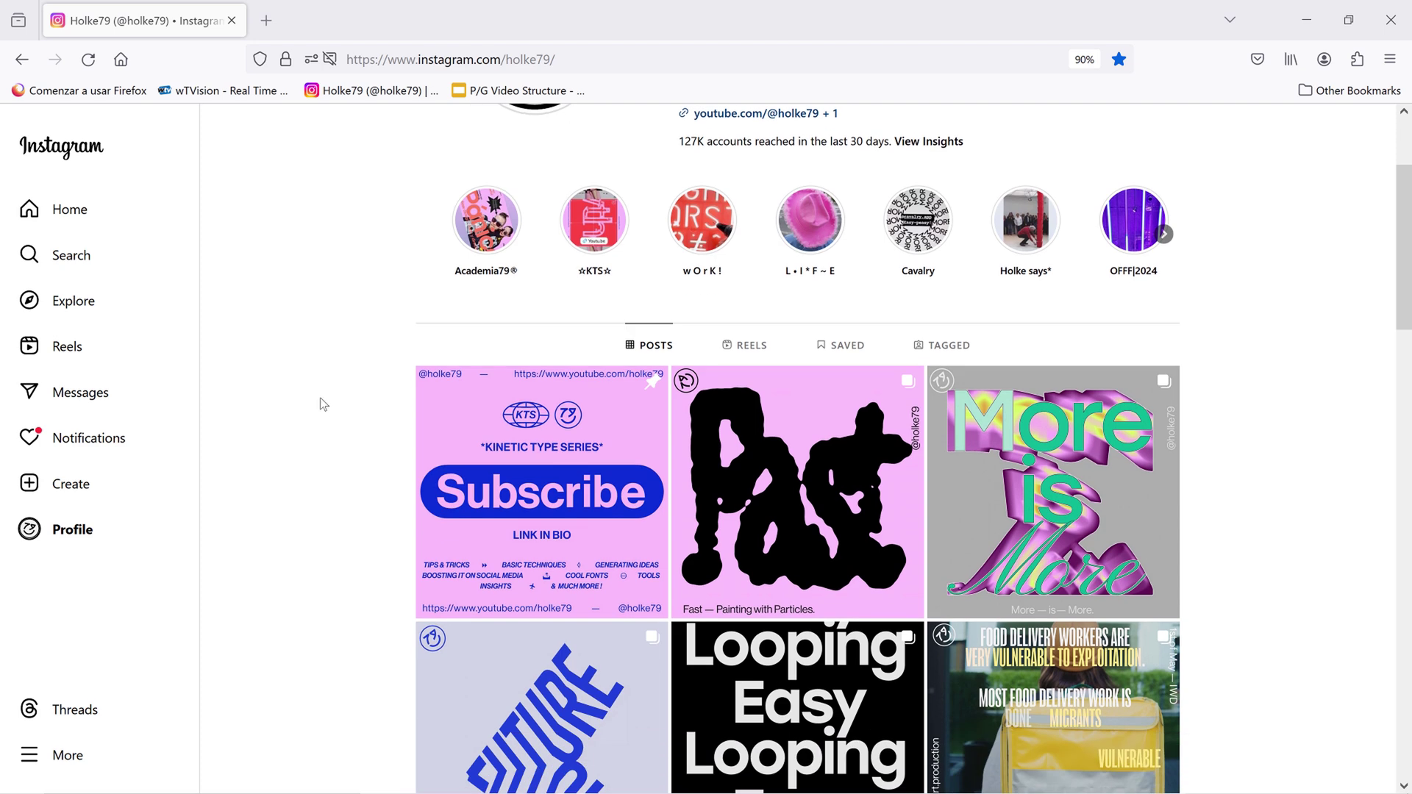
Step: Examine the holke79 profile and browse the carousel slides of the "Fast — Painting with Particles" post
scroll(324, 404, up, 3)
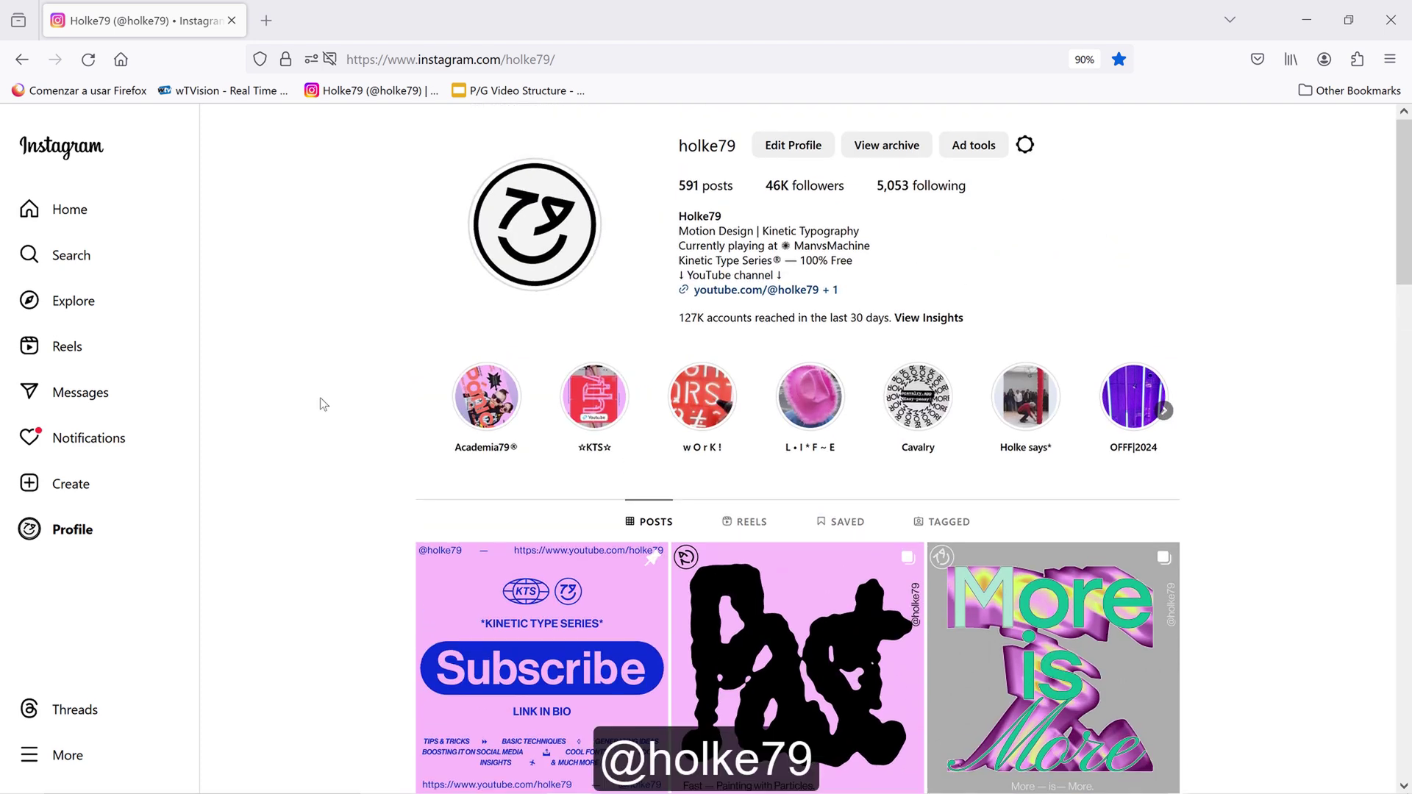
scroll(327, 403, down, 2)
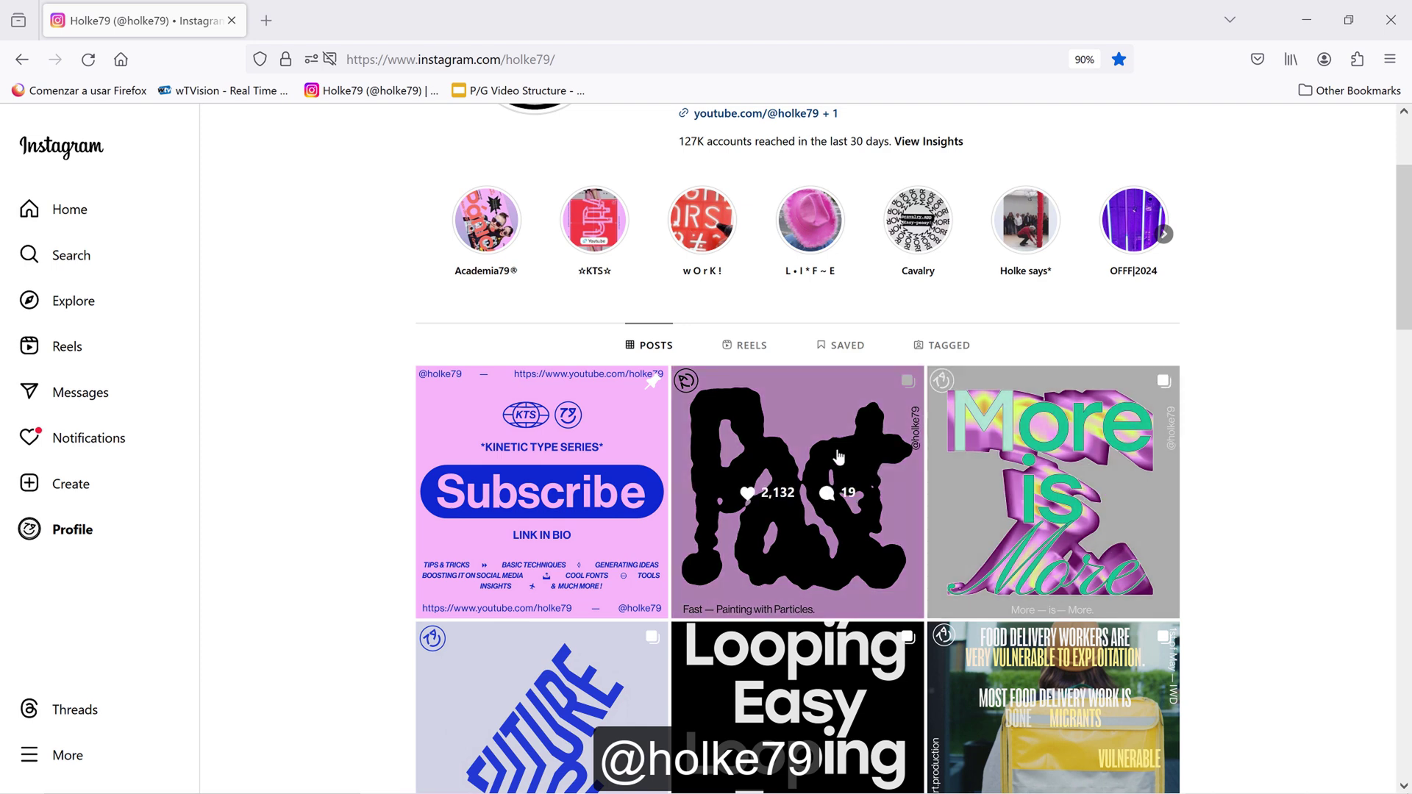
click(825, 458)
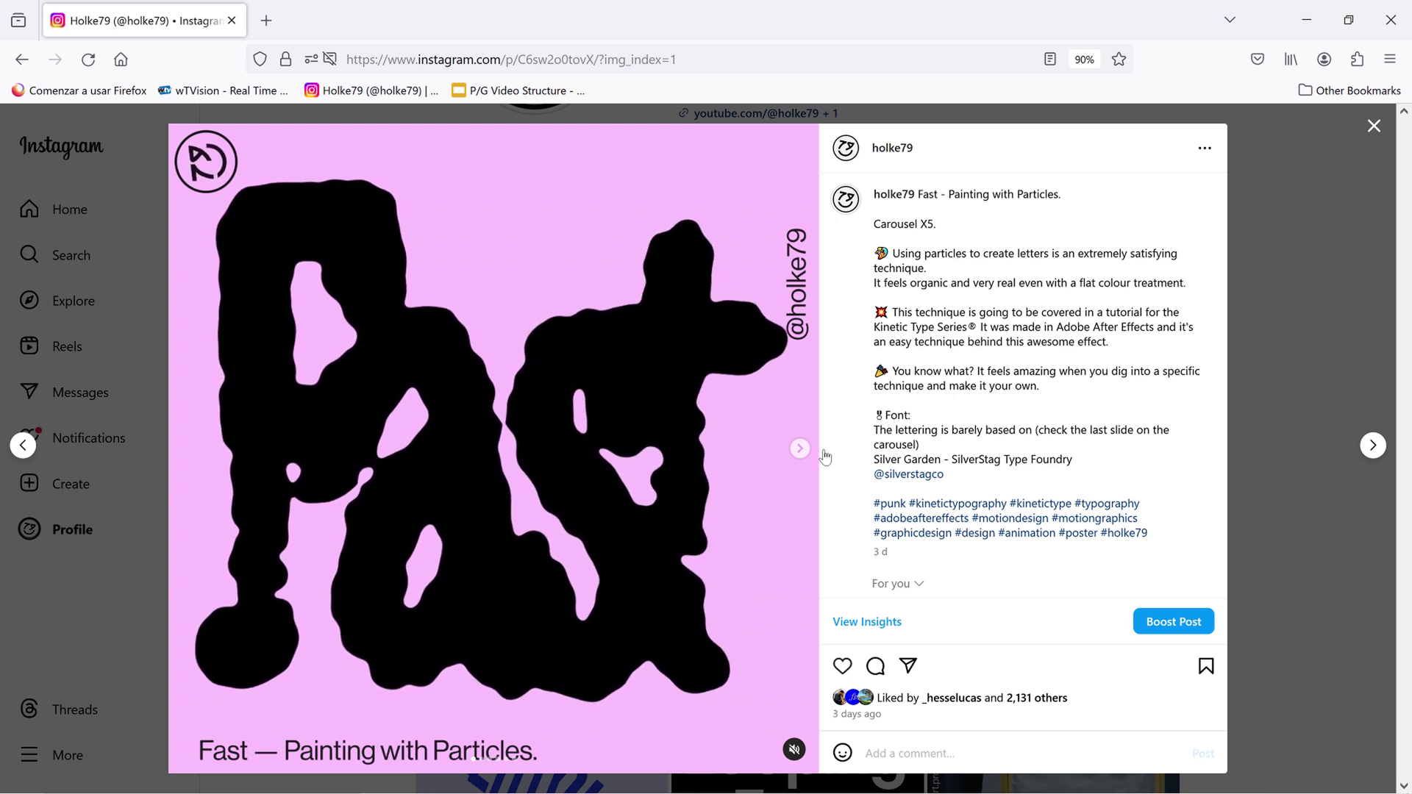
click(801, 449)
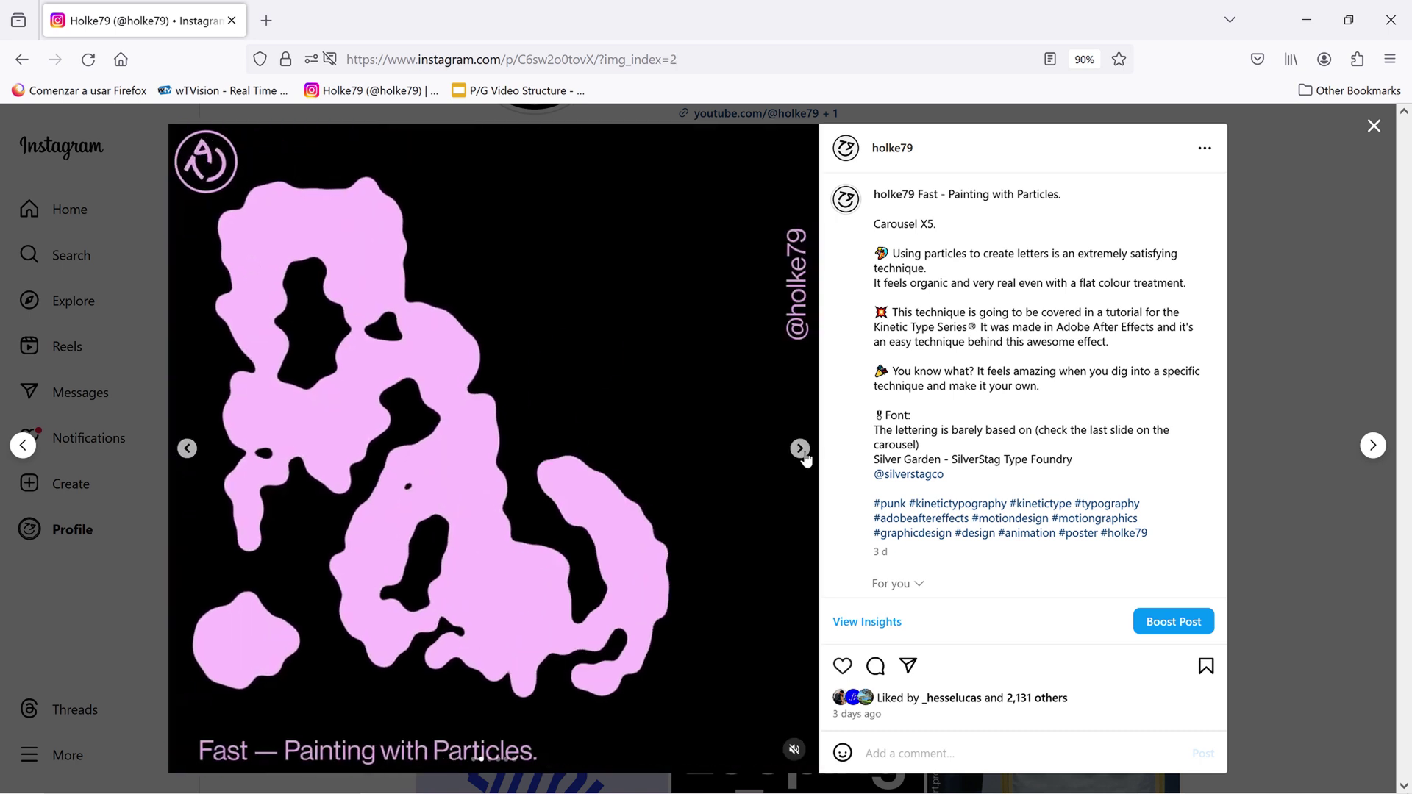
click(801, 449)
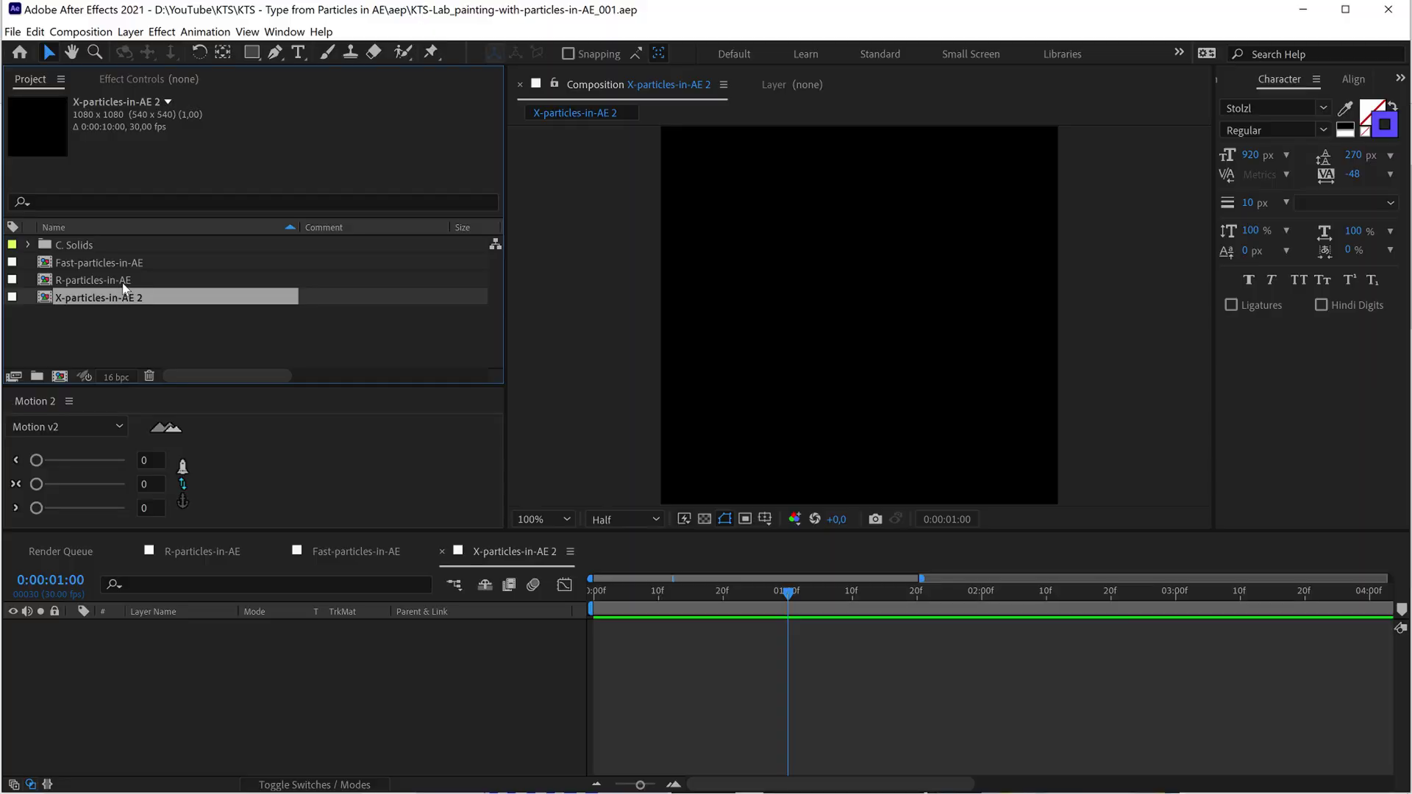
Step: Switch to After Effects, open the R-particles-in-AE composition, go to 0:00:02:10 and make the R text layer visible
double_click(117, 281)
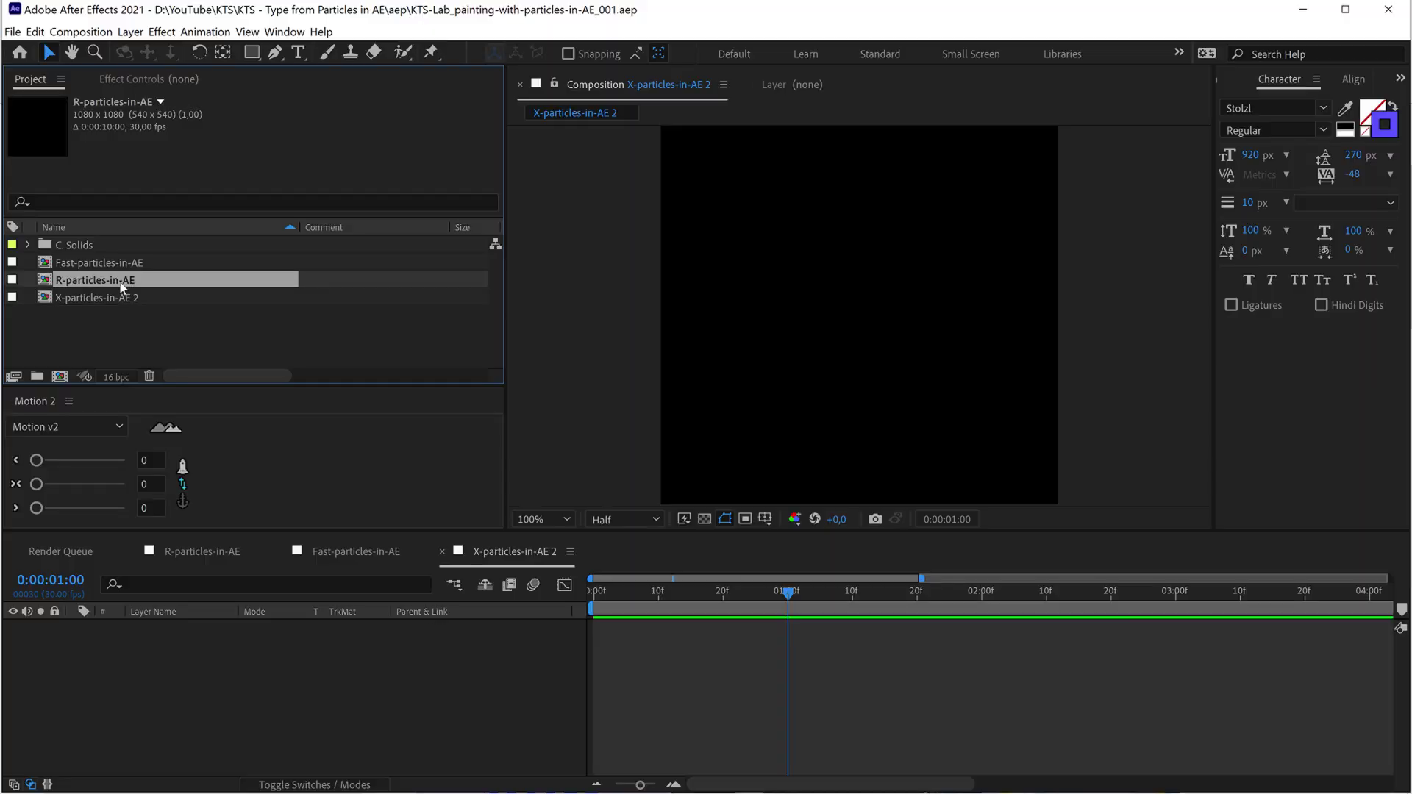
drag(752, 587, 1052, 643)
click(13, 627)
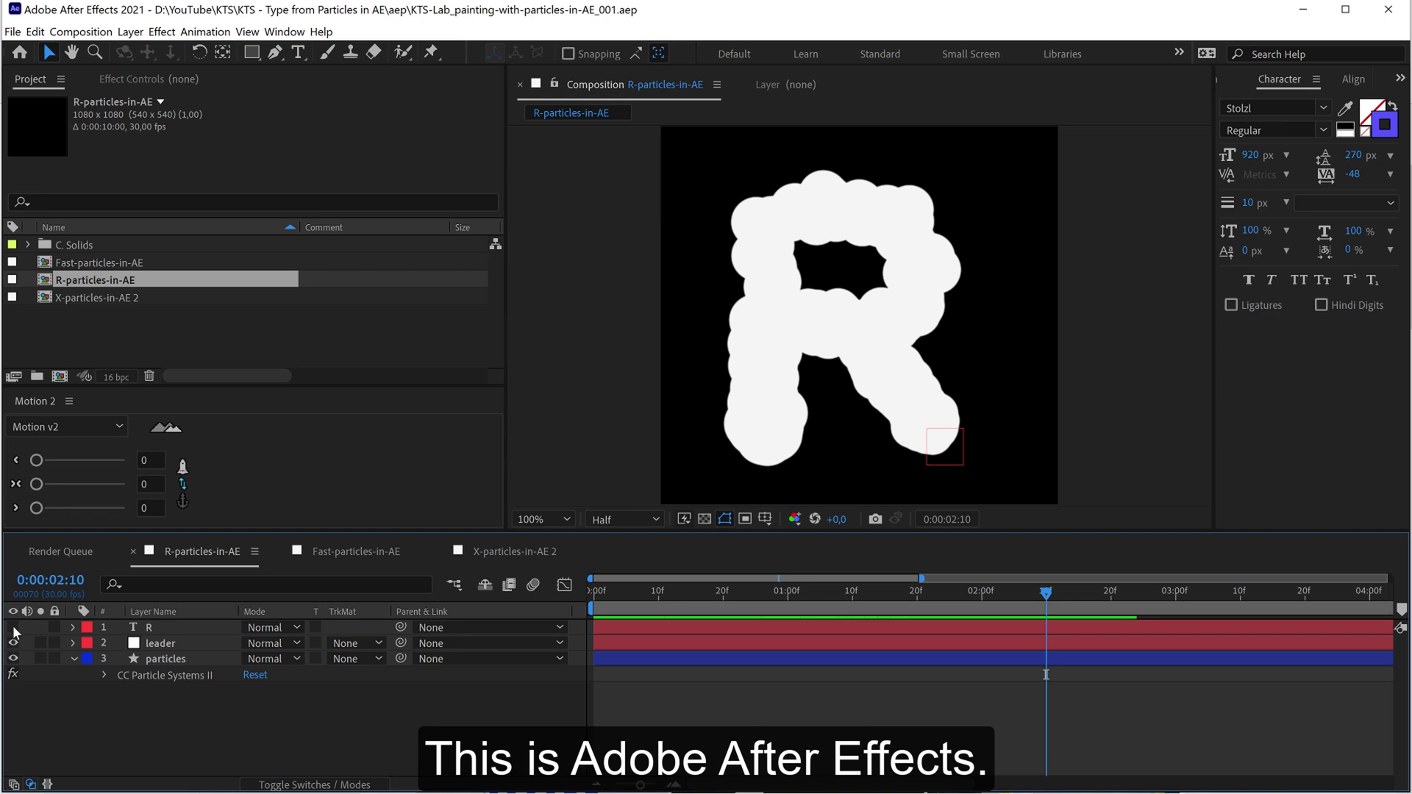
Step: Turn the R text layer into a guide layer
click(156, 627)
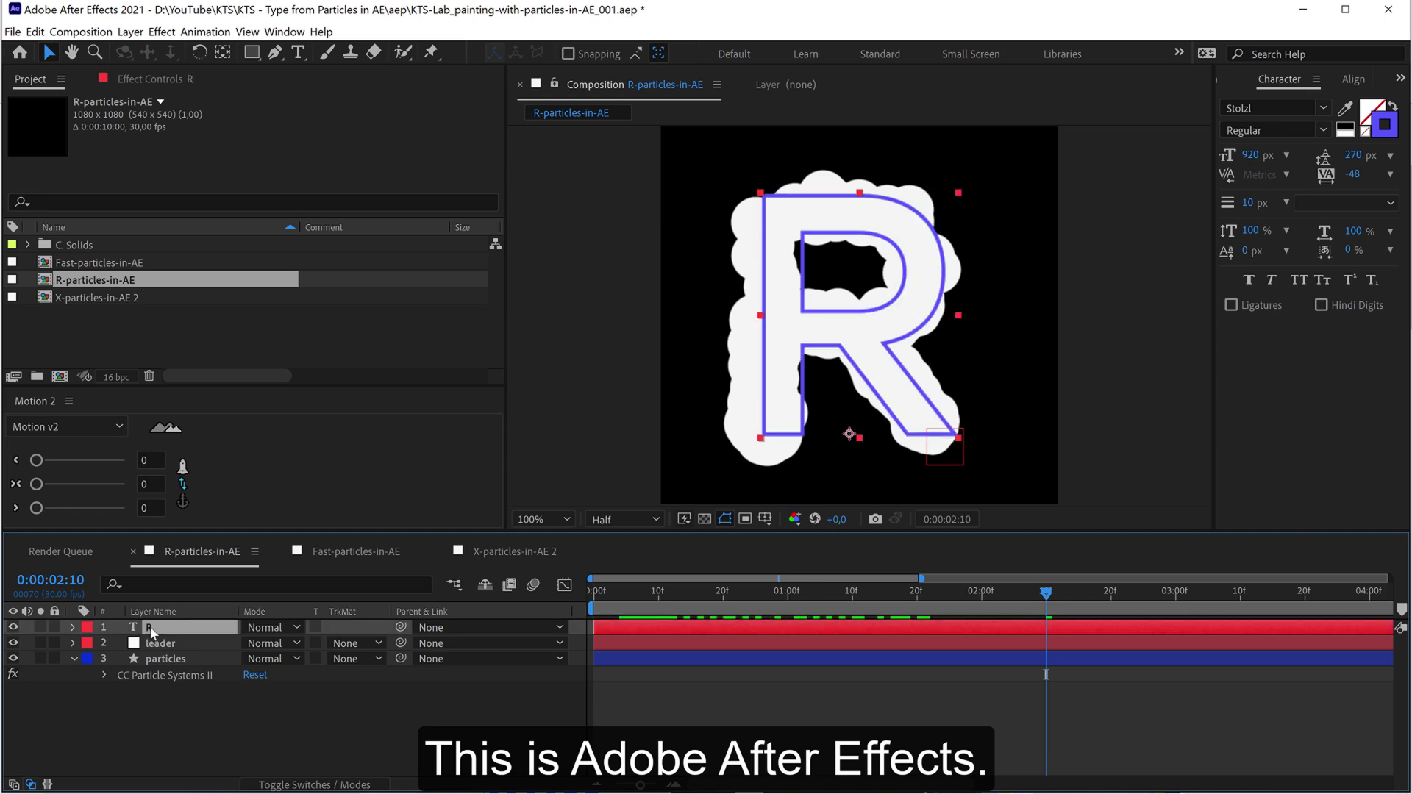
right_click(156, 633)
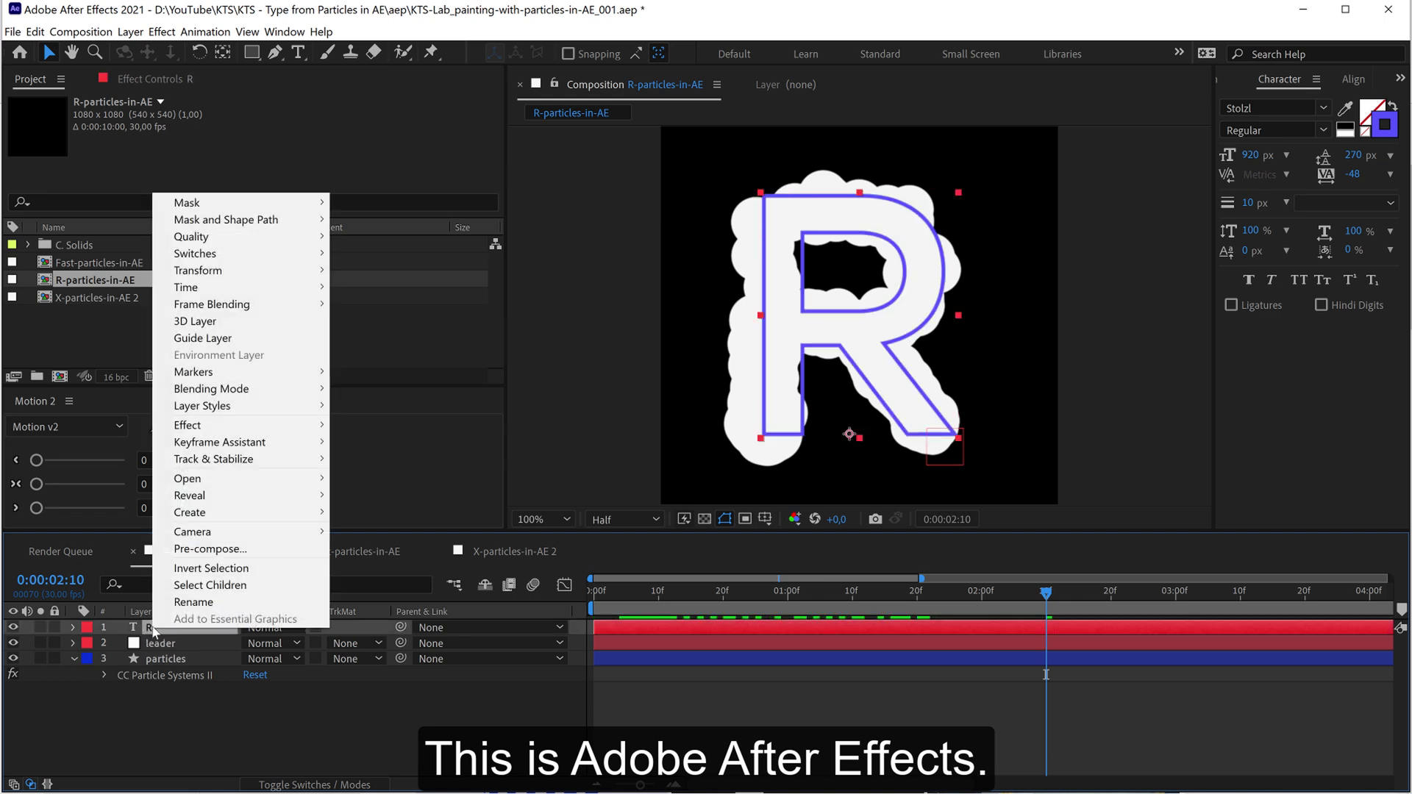
click(200, 339)
right_click(156, 631)
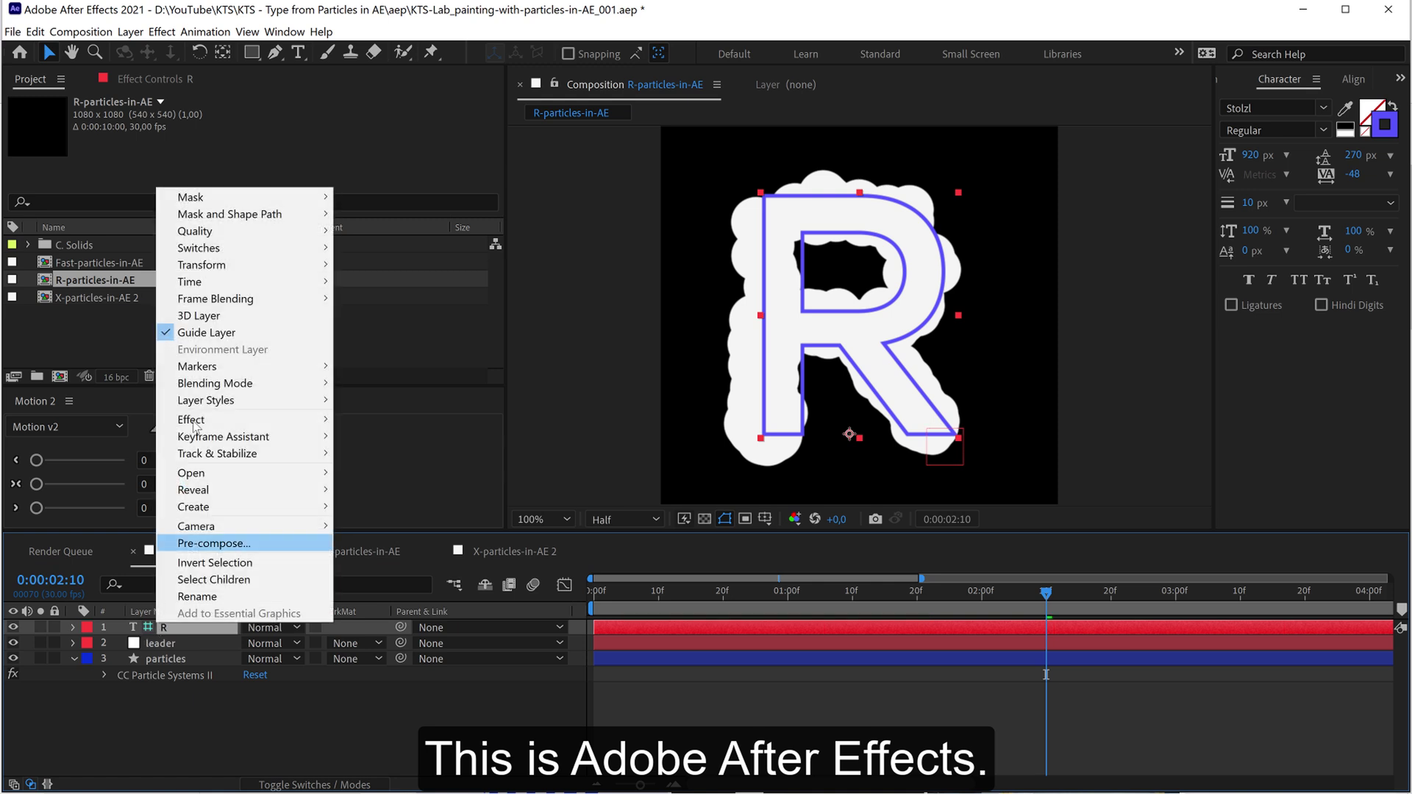
Step: Examine the leader layer's motion path, the particles layer with its CC Particle Systems II effect, and the available new layer types
click(155, 647)
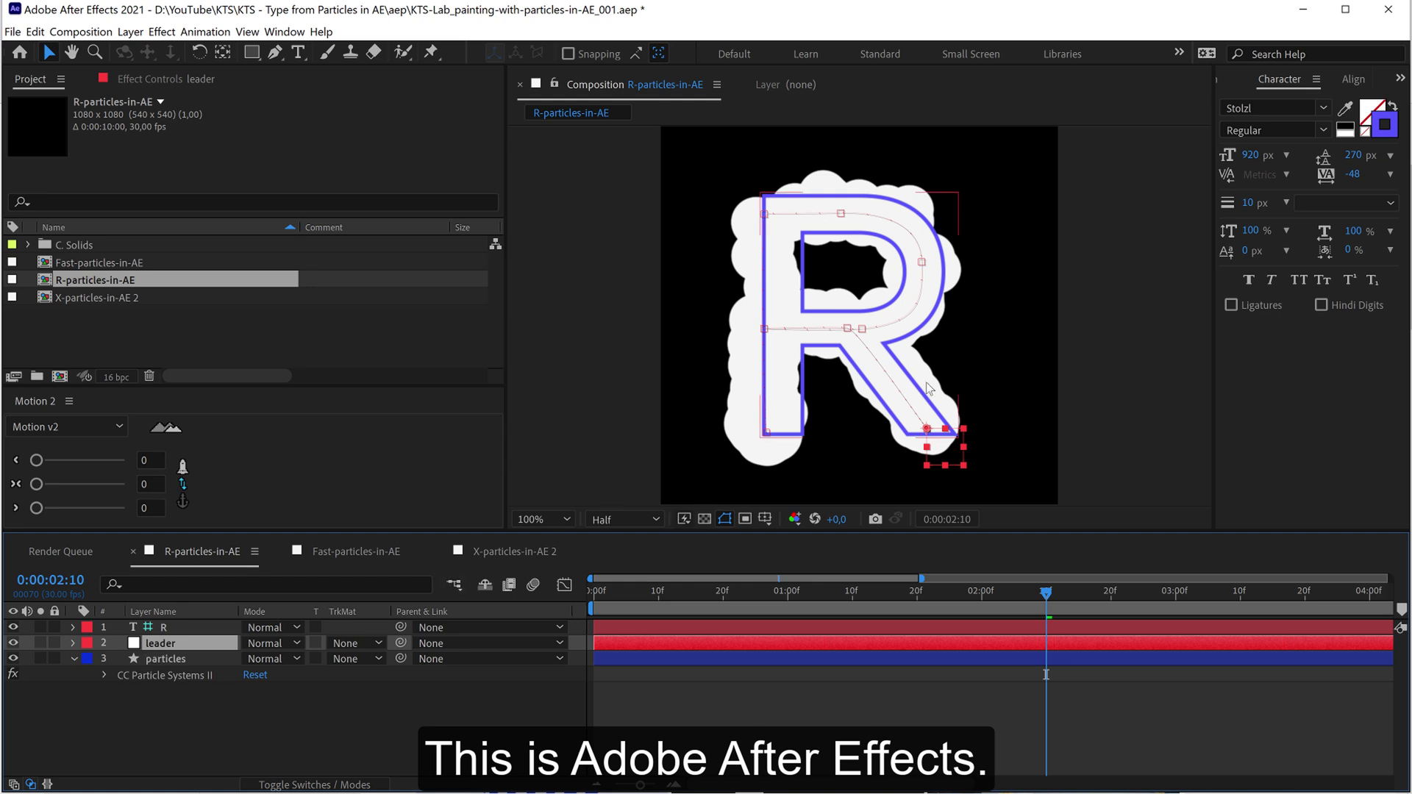
click(166, 659)
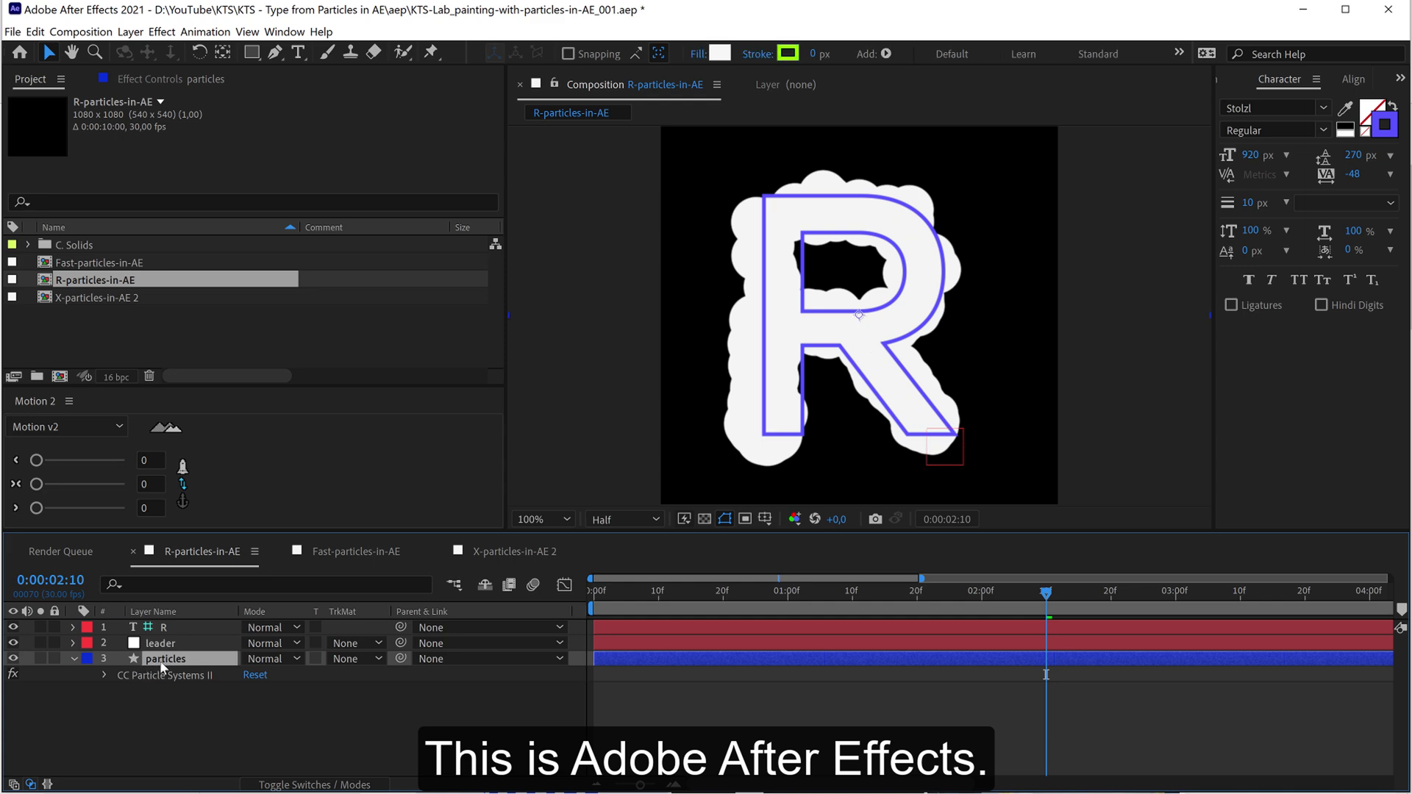
click(130, 32)
mouse_move(140, 53)
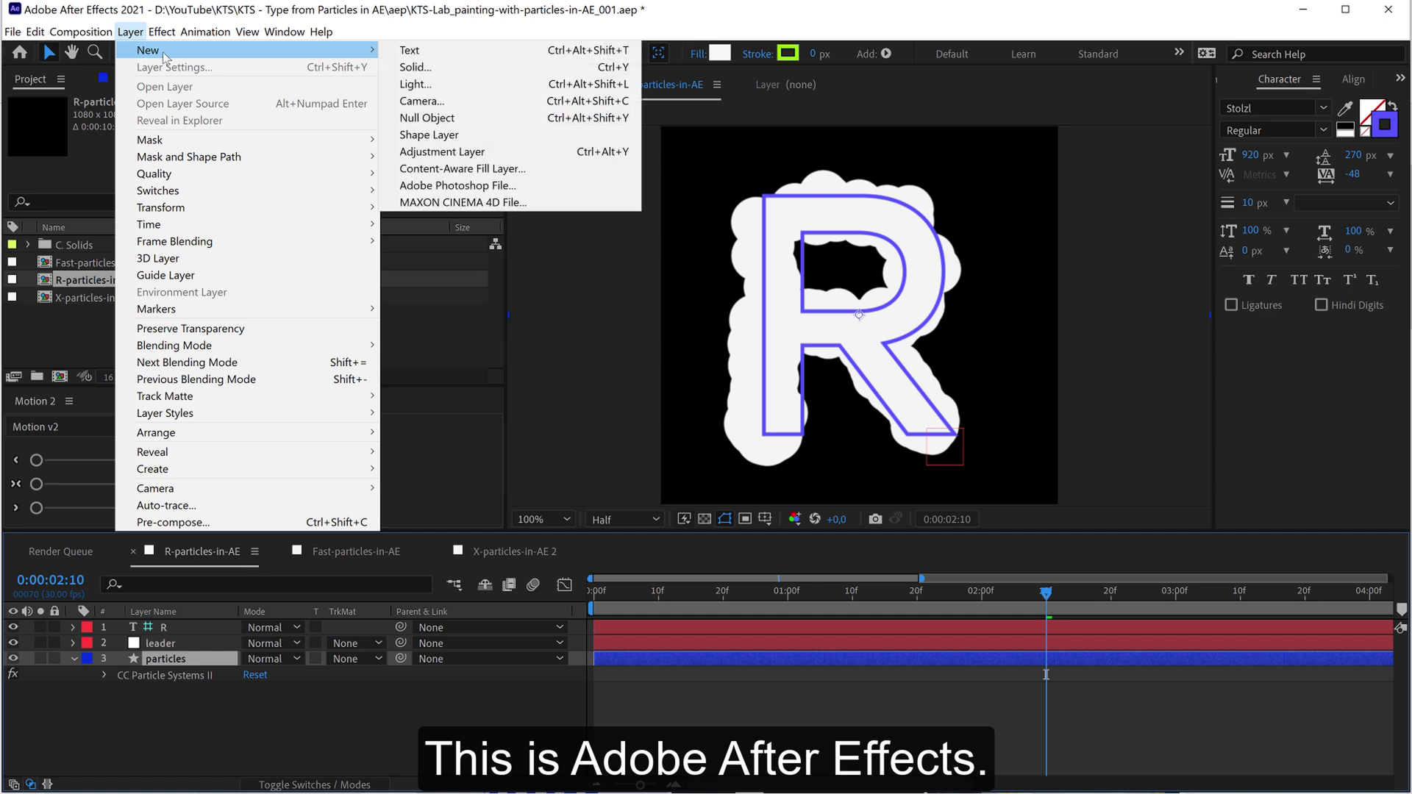
click(140, 677)
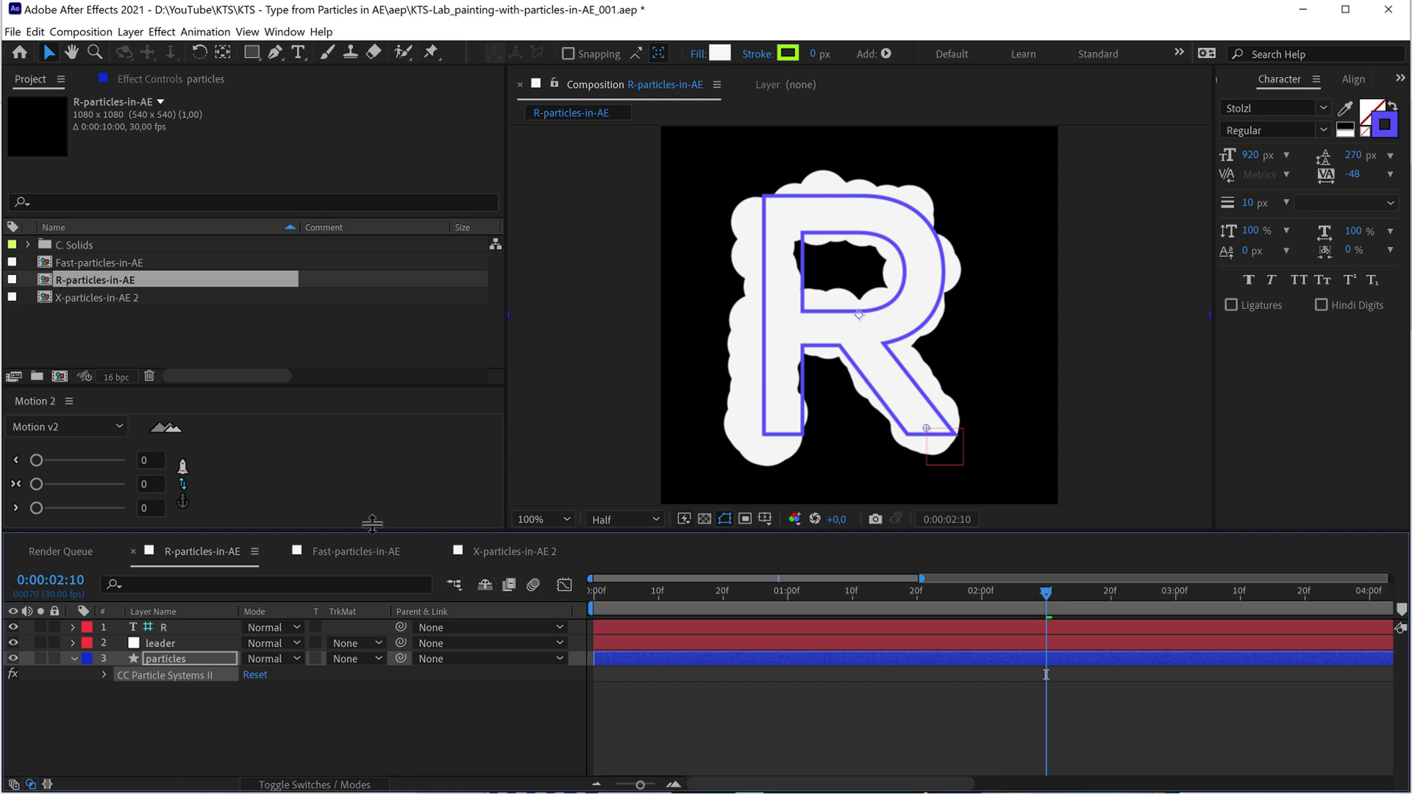
Step: Open the X-particles-in-AE 2 composition and add a white 1080 × 1080 px solid layer named "particles"
double_click(116, 300)
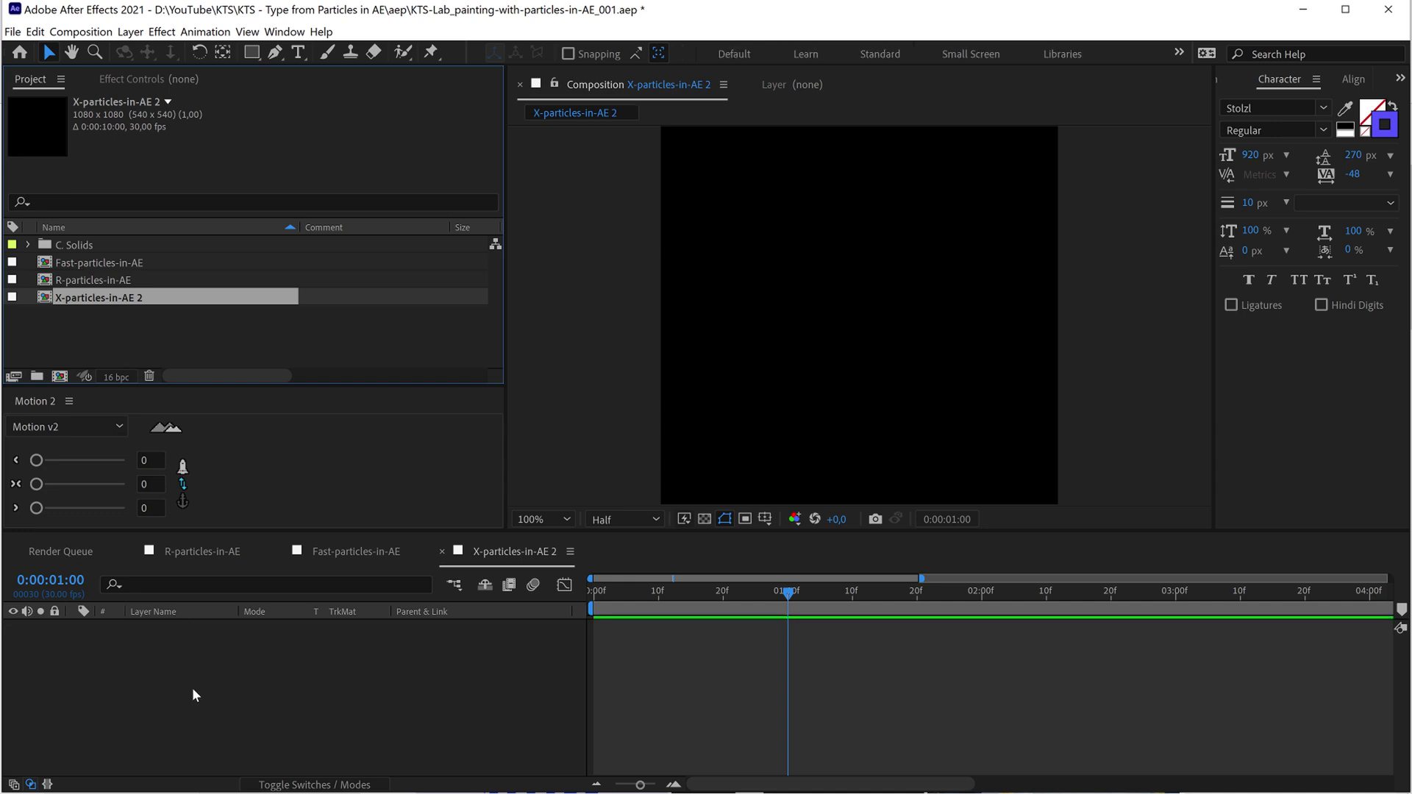
click(131, 32)
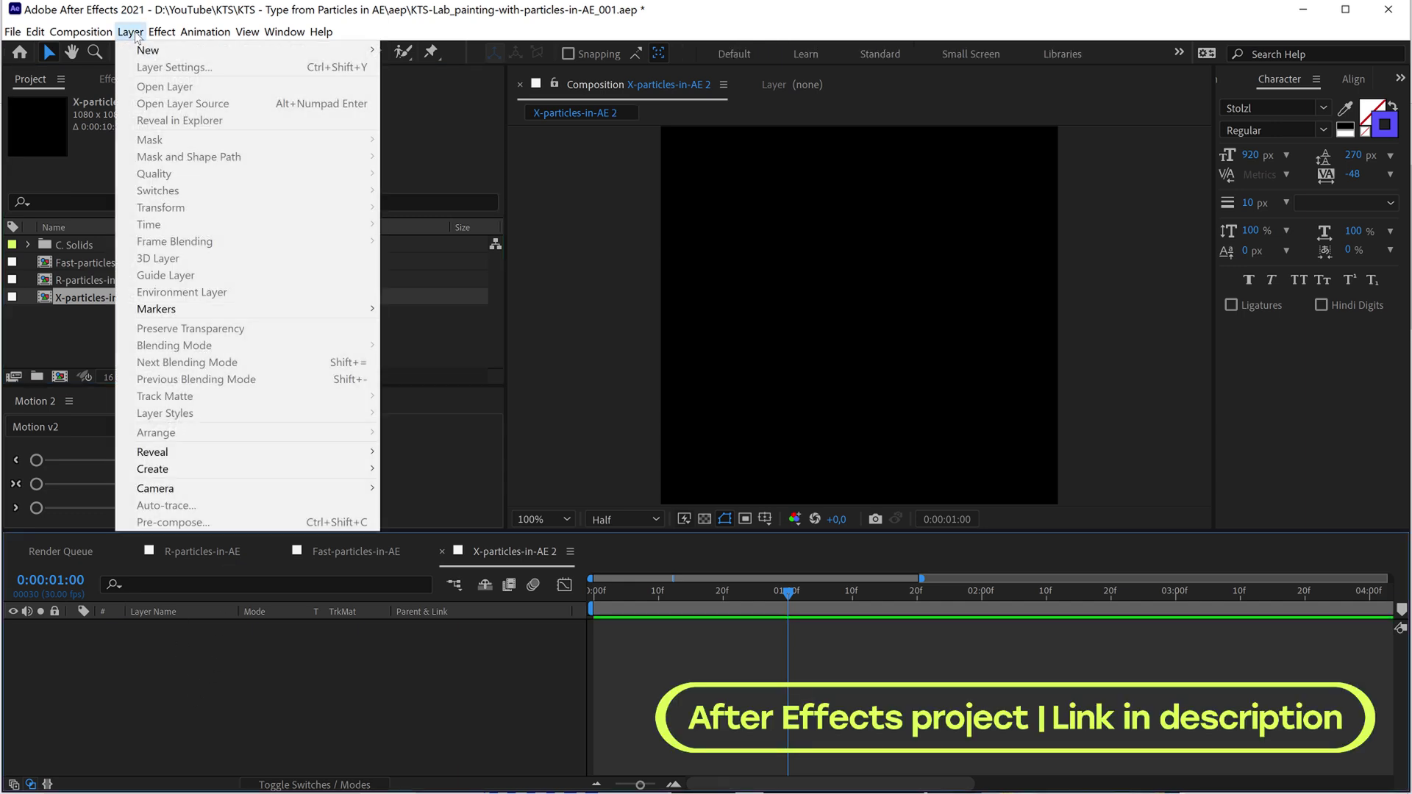
mouse_move(149, 53)
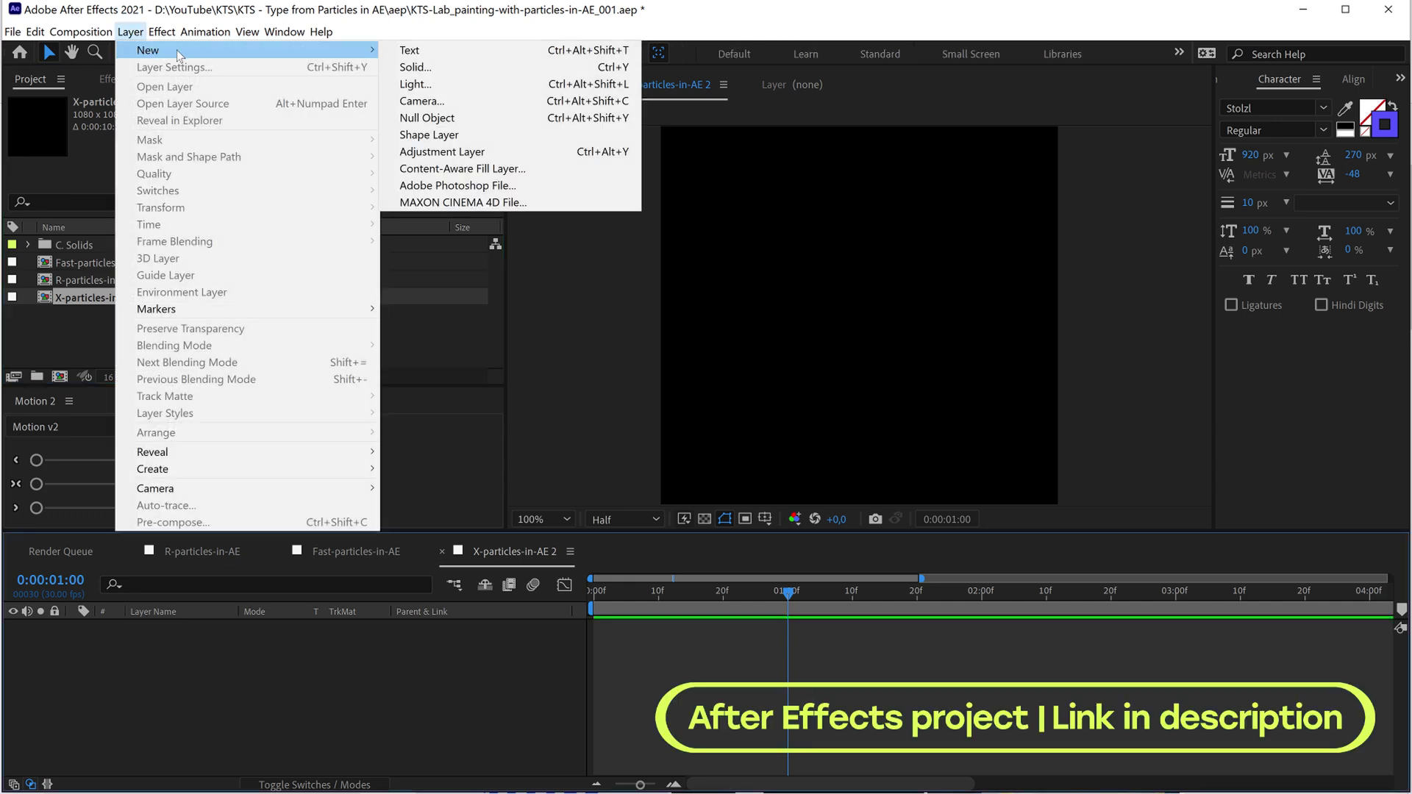
click(414, 68)
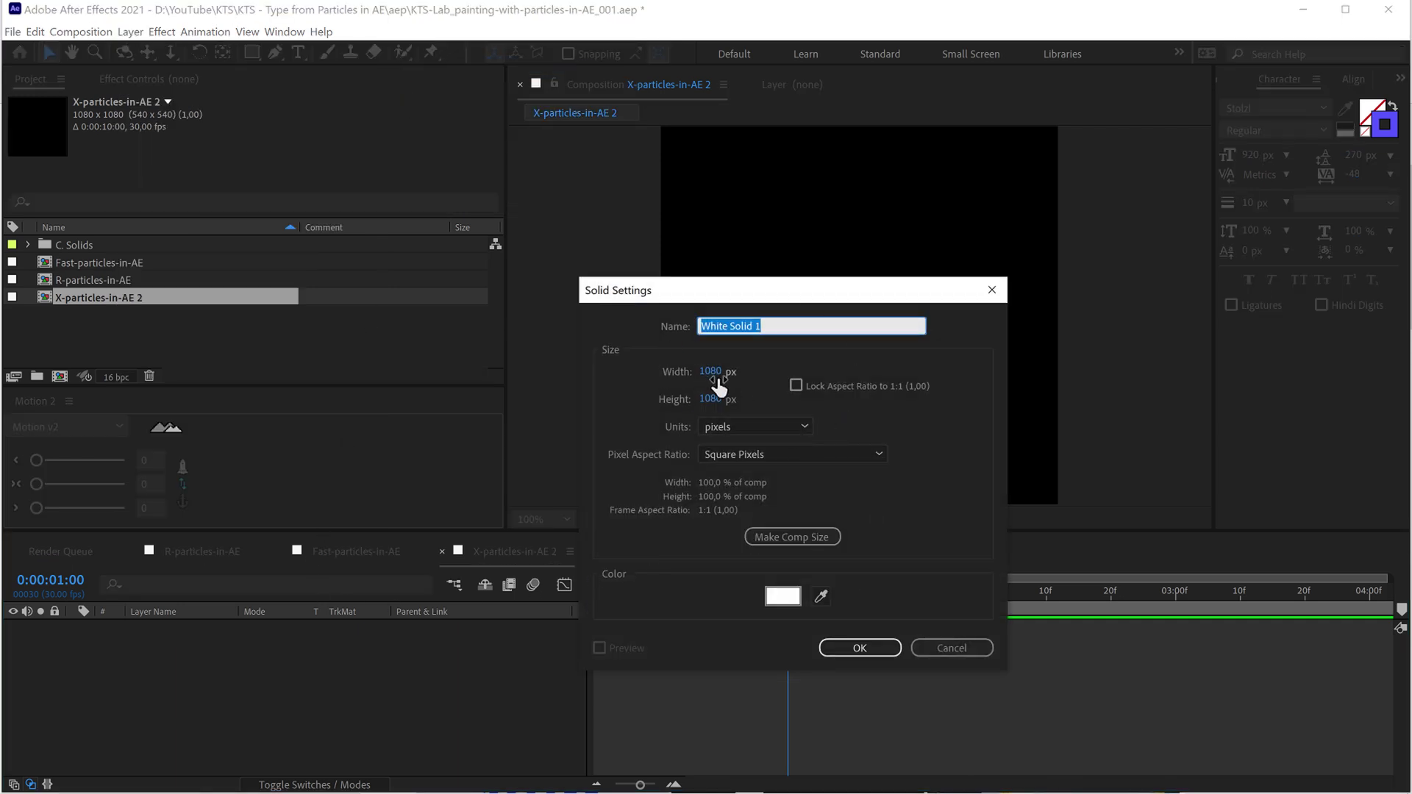
key(Return)
key(Return)
text(particles)
key(Return)
click(144, 696)
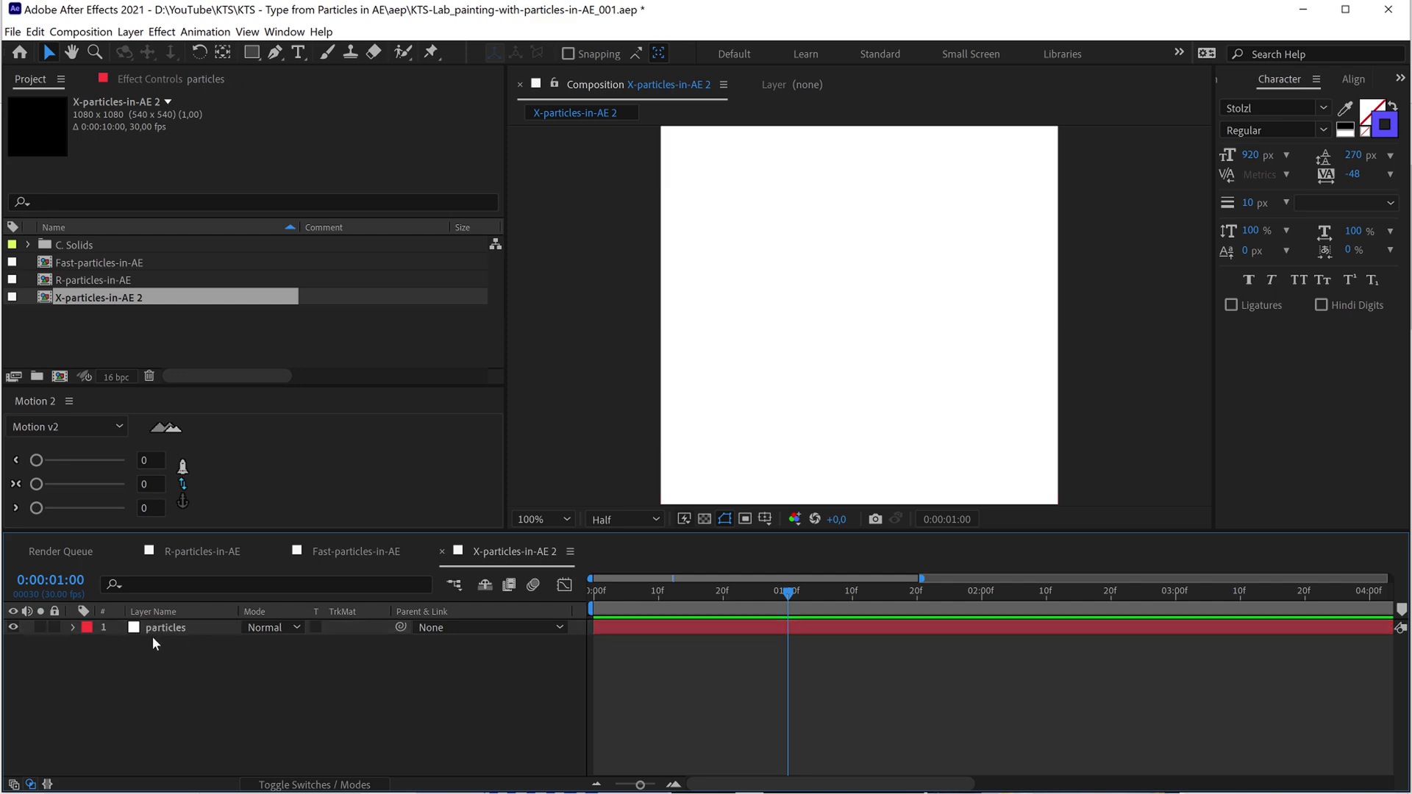
Step: Find the CC Particle Systems II effect by searching for "cc par" and apply it to the particles layer
click(157, 626)
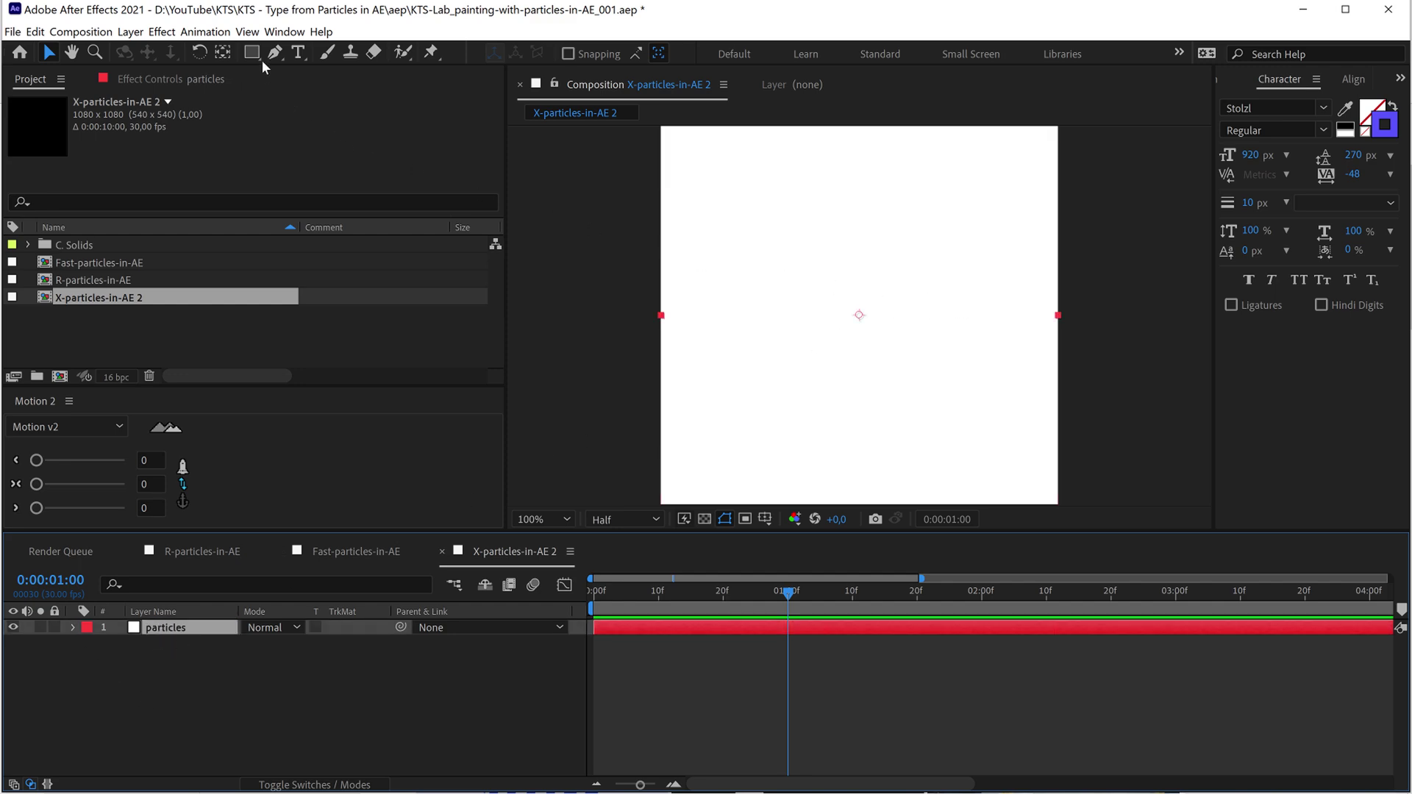
click(275, 35)
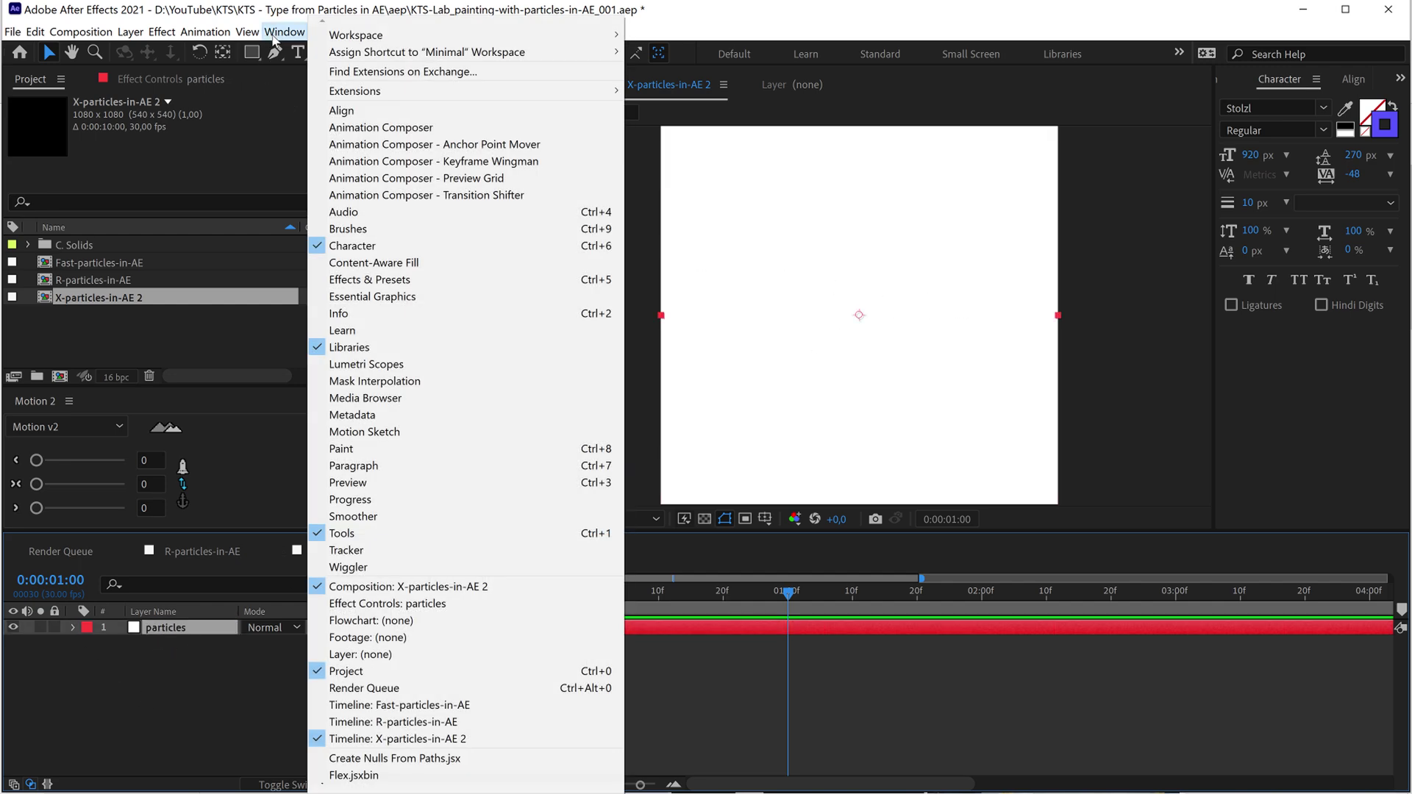
click(379, 282)
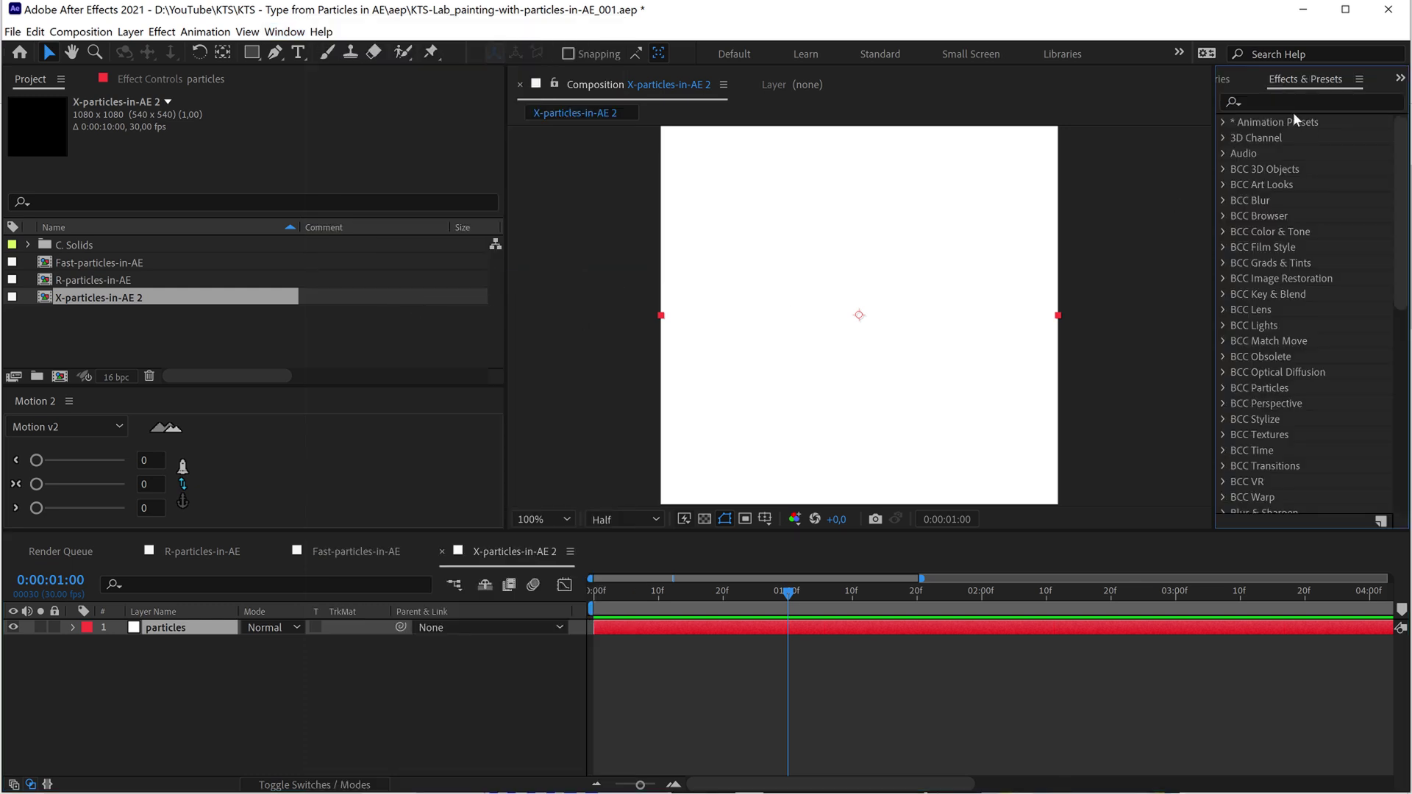
click(1293, 106)
text(cc par)
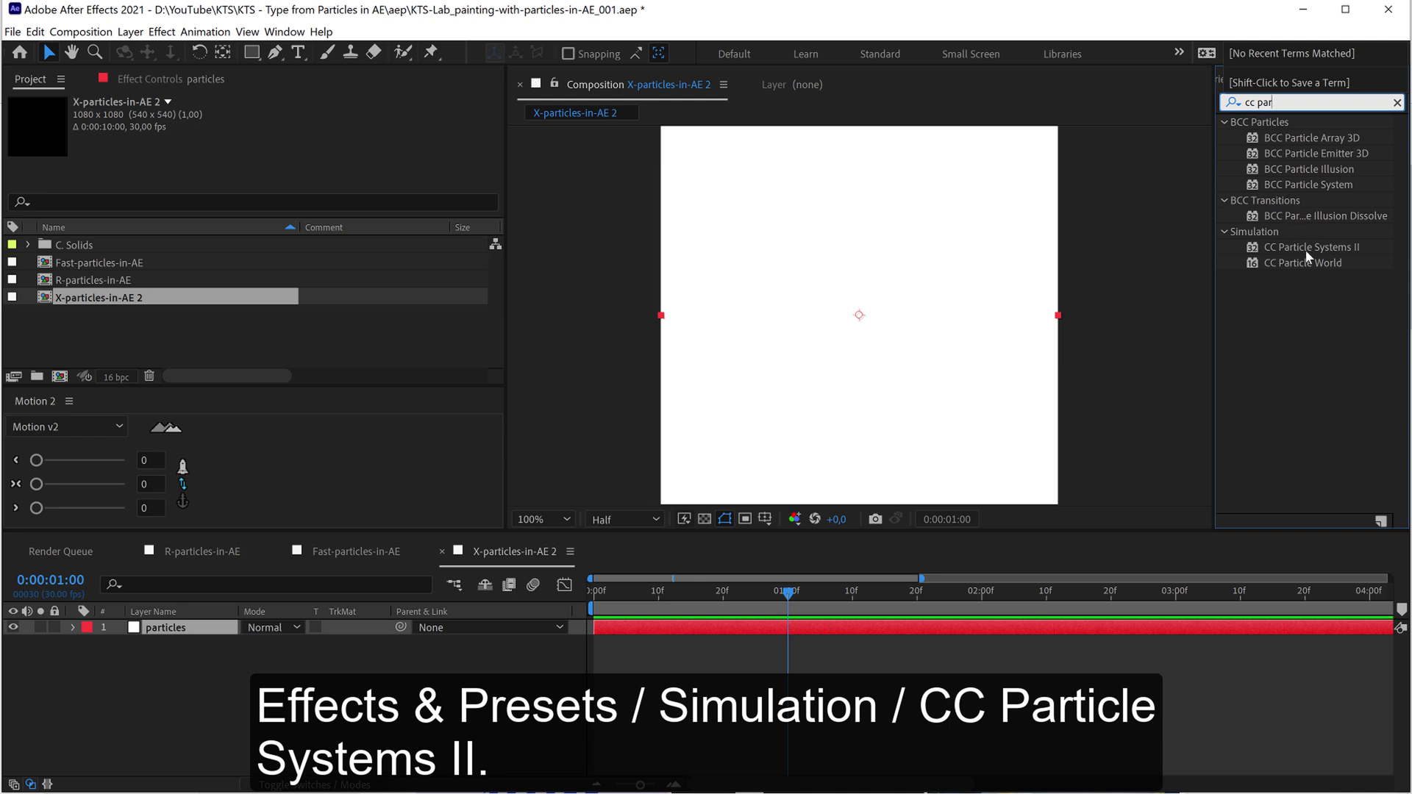
click(1306, 250)
drag(1306, 250, 752, 630)
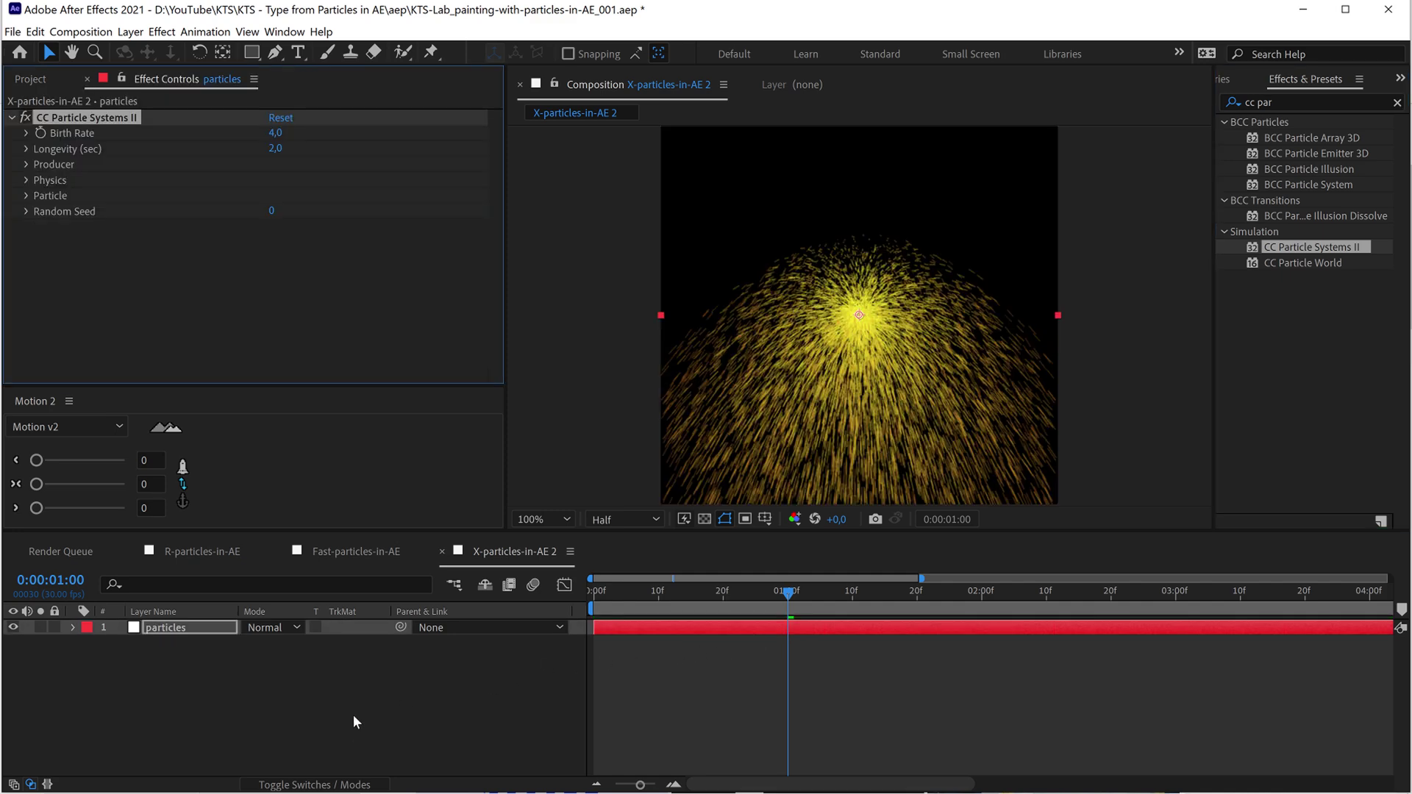
Step: Preview the default particle animation and set the effect's Birth Rate to 1.0
key(space)
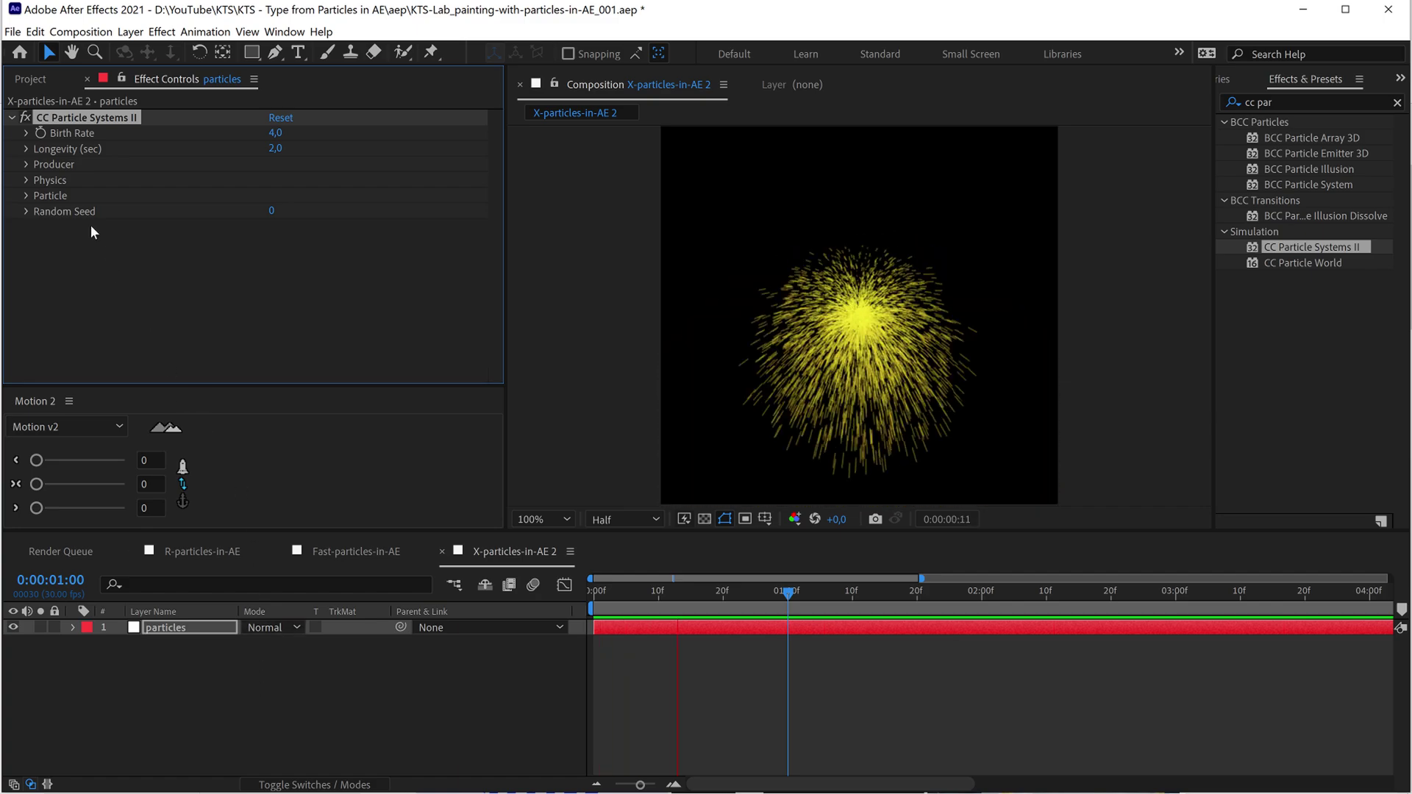
click(25, 132)
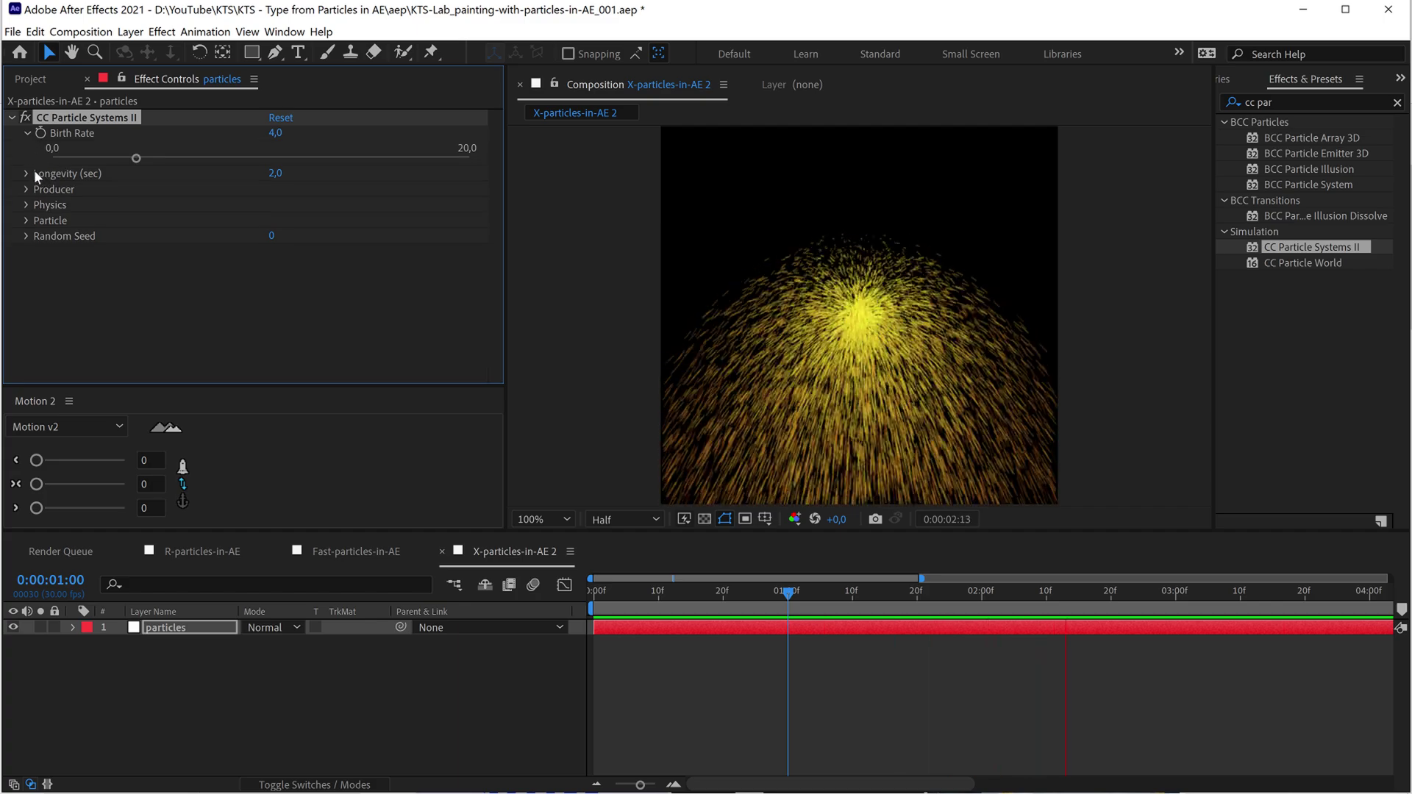
click(28, 171)
click(28, 170)
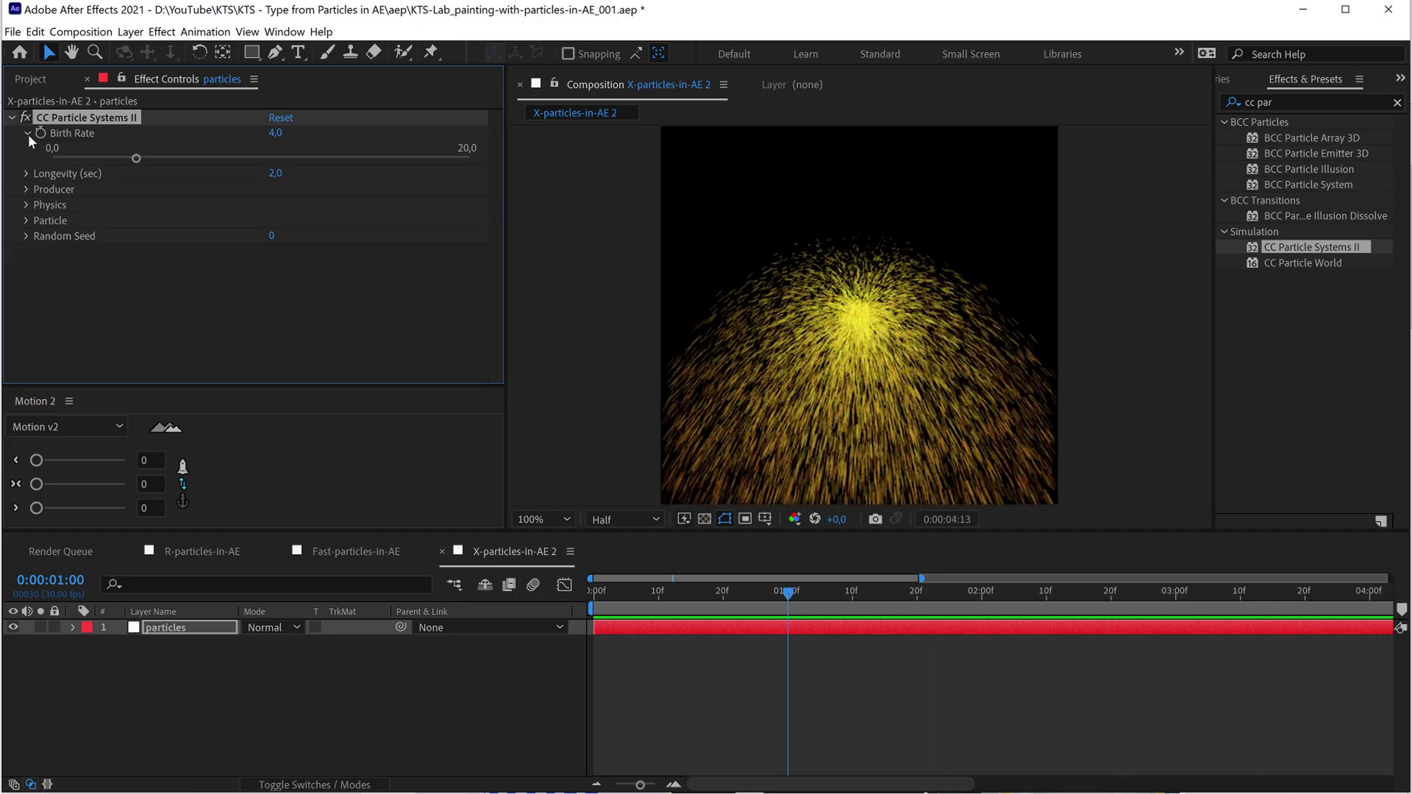
click(28, 133)
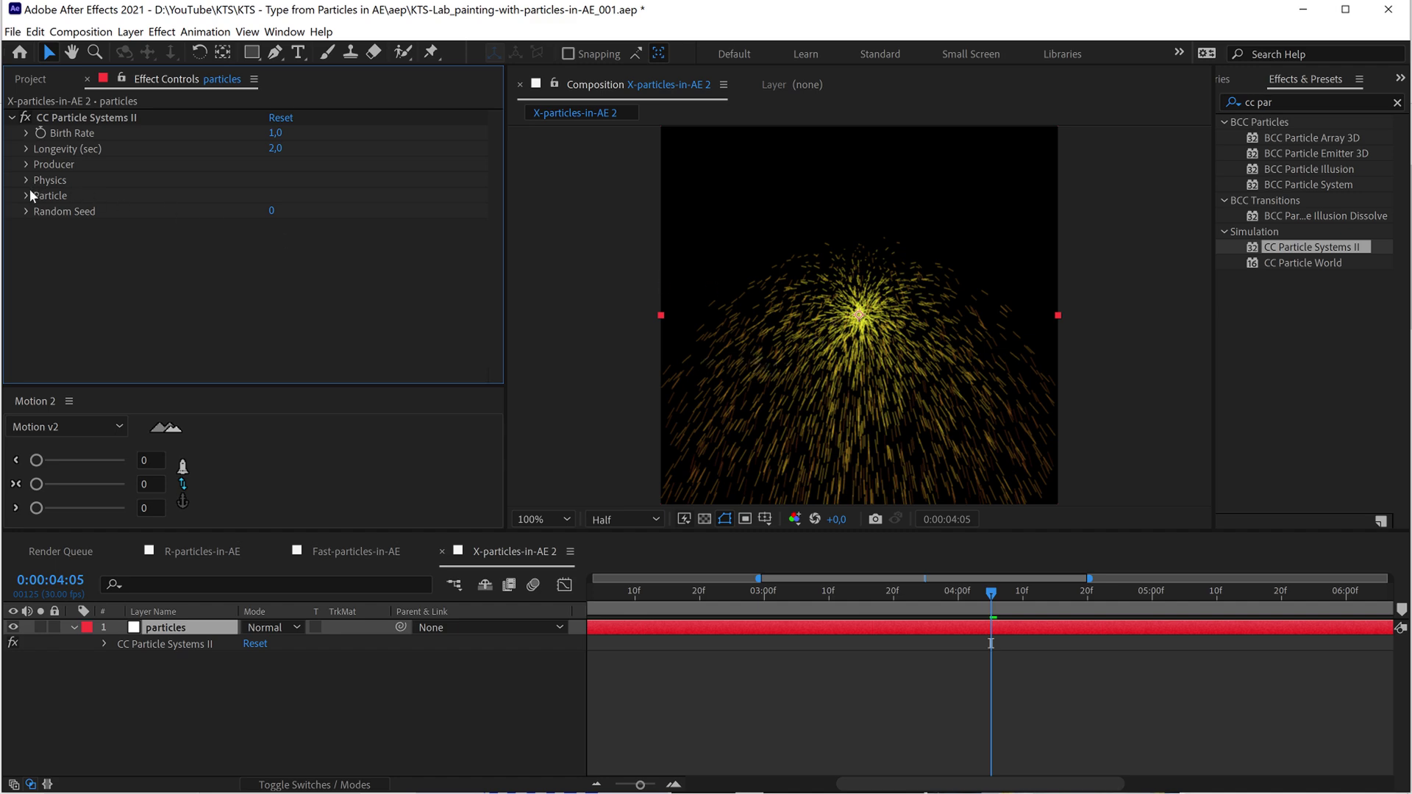
Step: Look through the effect's Producer and Physics settings and set the particle Longevity to 5 seconds
click(24, 164)
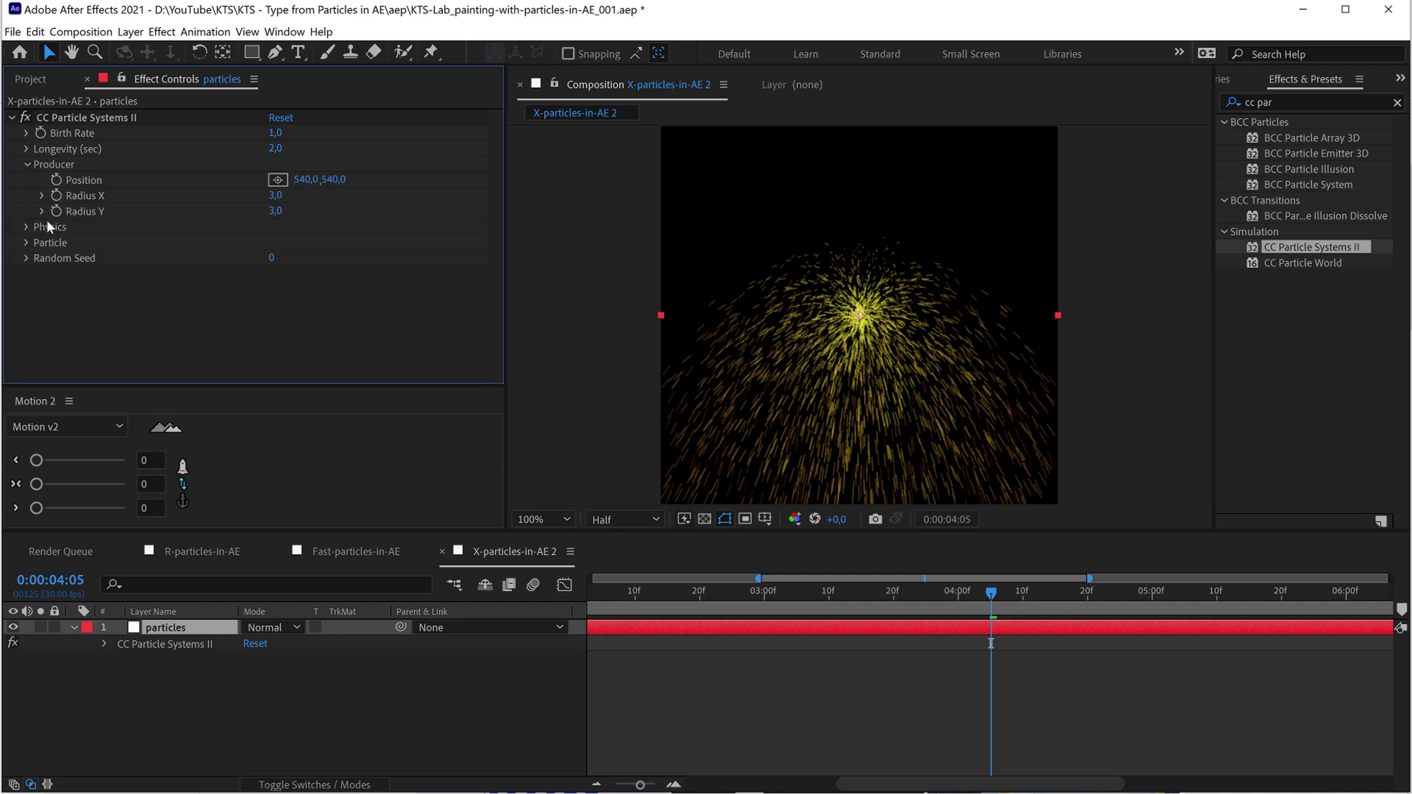
click(26, 243)
click(28, 244)
click(26, 227)
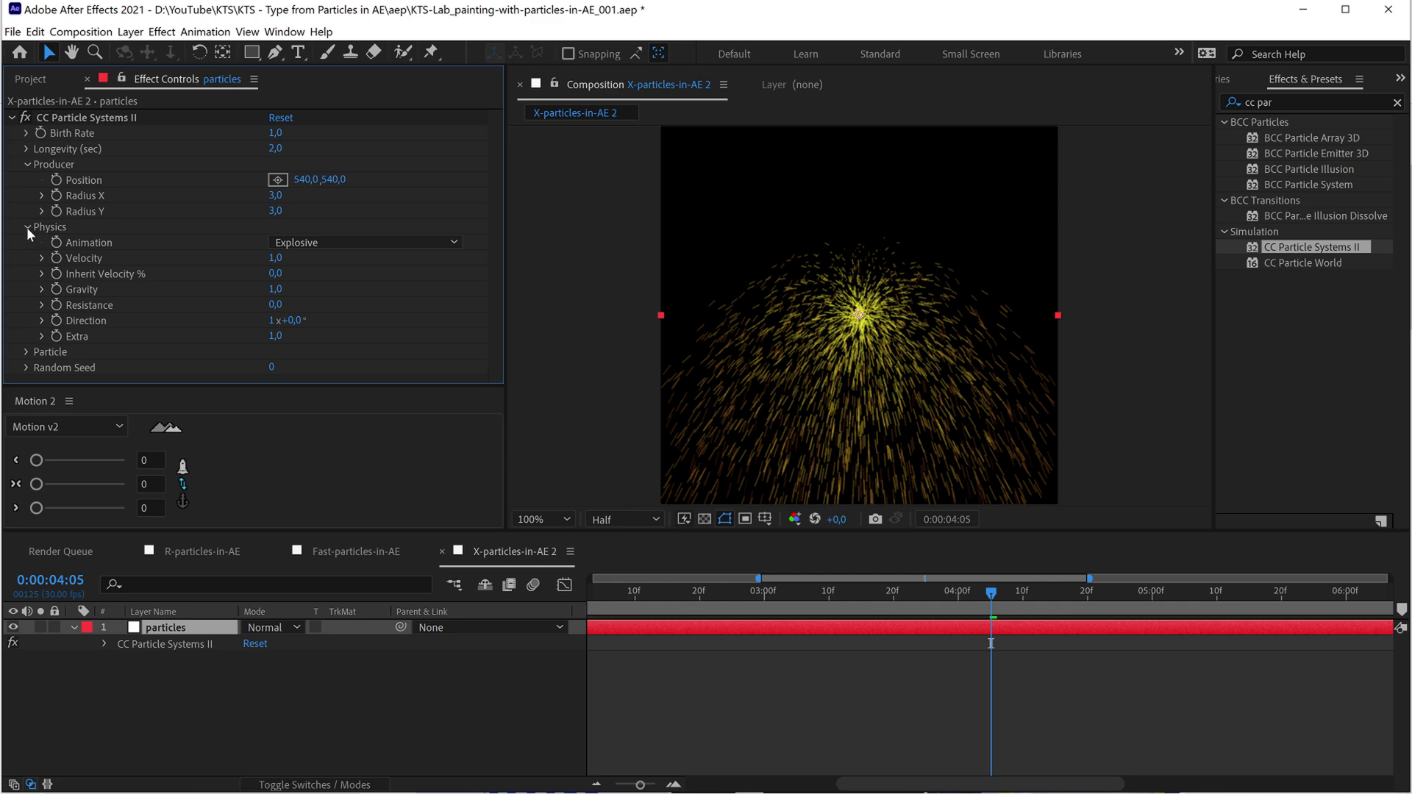
click(302, 244)
click(441, 302)
text(5)
key(Return)
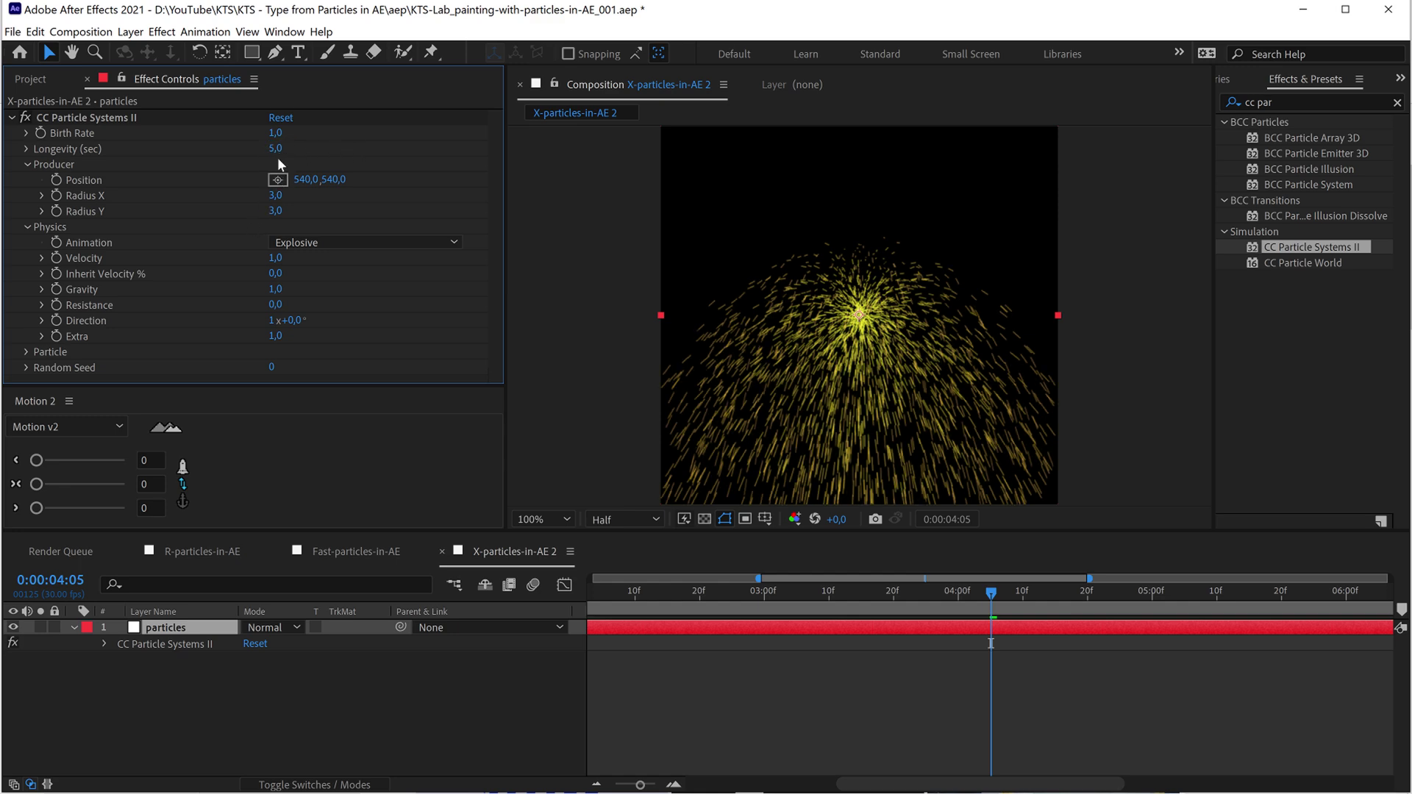
Step: Set the Particle Type to Lens Convex and, at 0:00:02:18, raise the Max Opacity to 100%
click(27, 353)
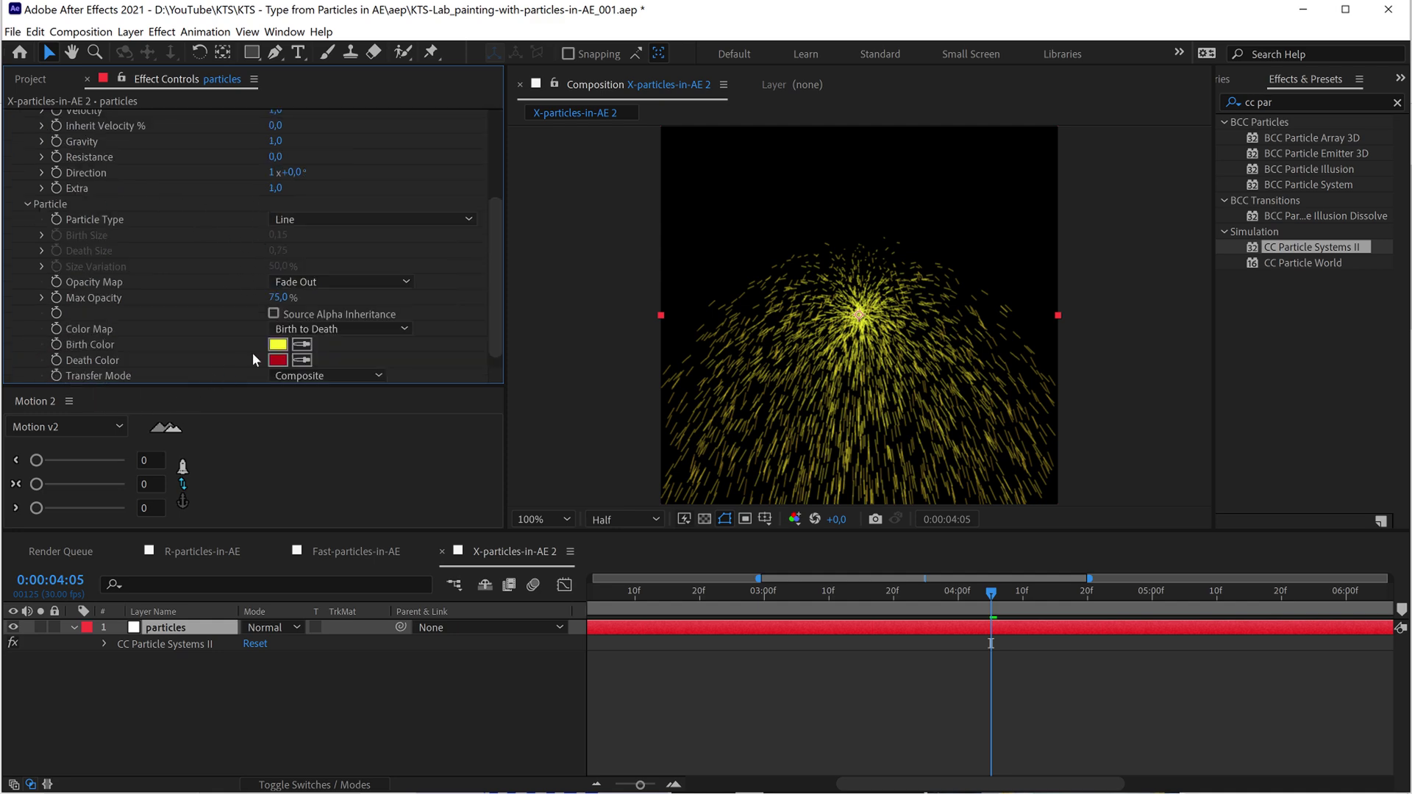
click(309, 220)
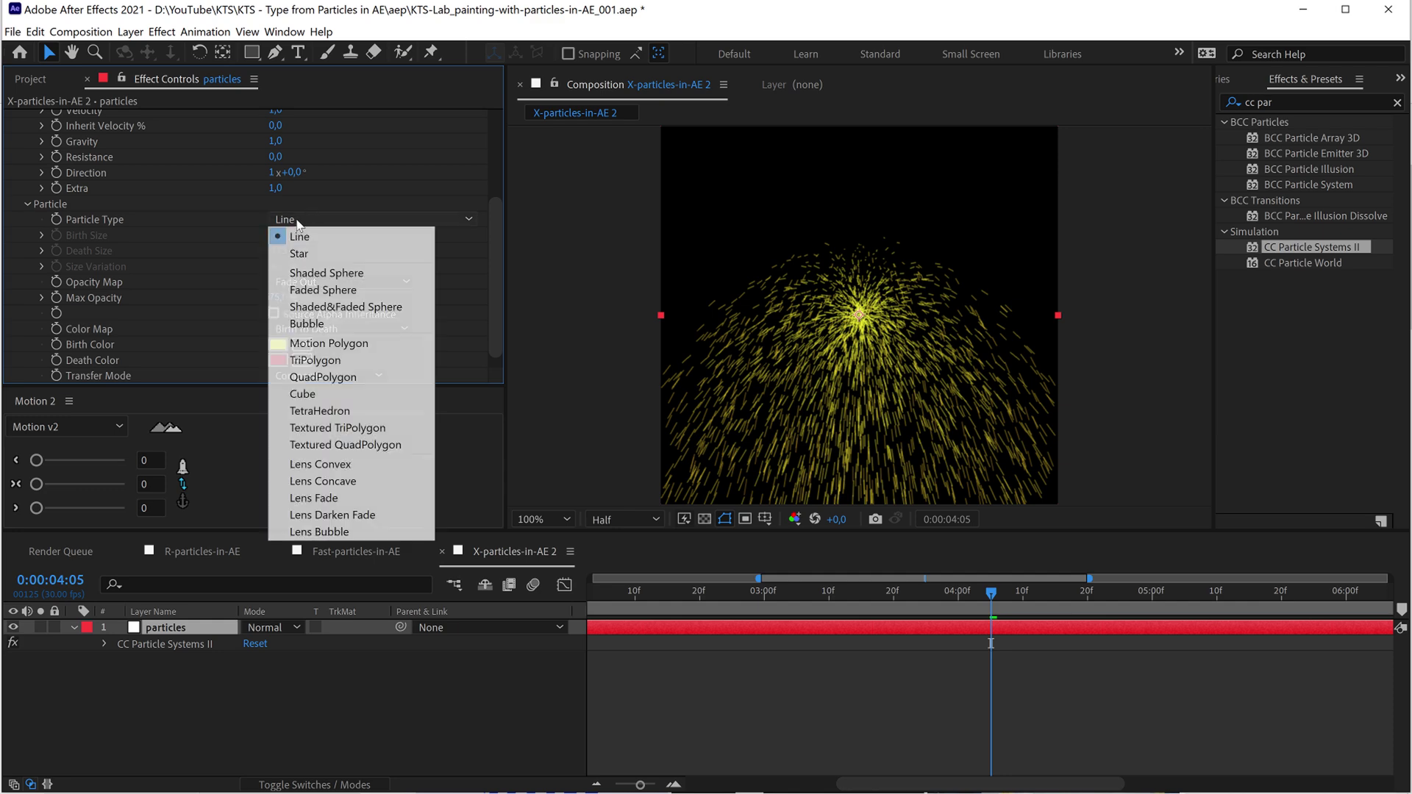
click(322, 465)
mouse_move(668, 588)
mouse_down()
mouse_move(637, 588)
mouse_move(687, 591)
mouse_up()
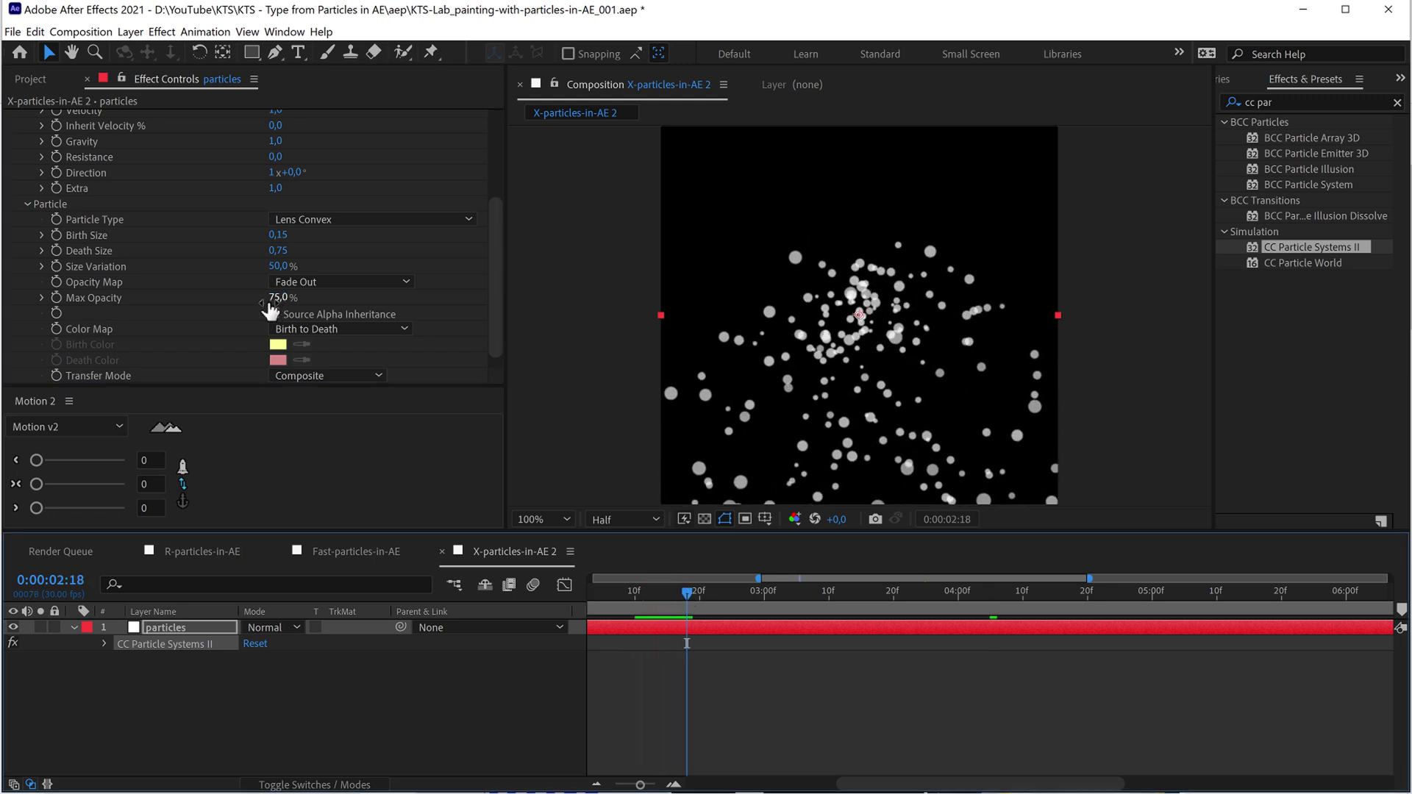
drag(279, 297, 346, 328)
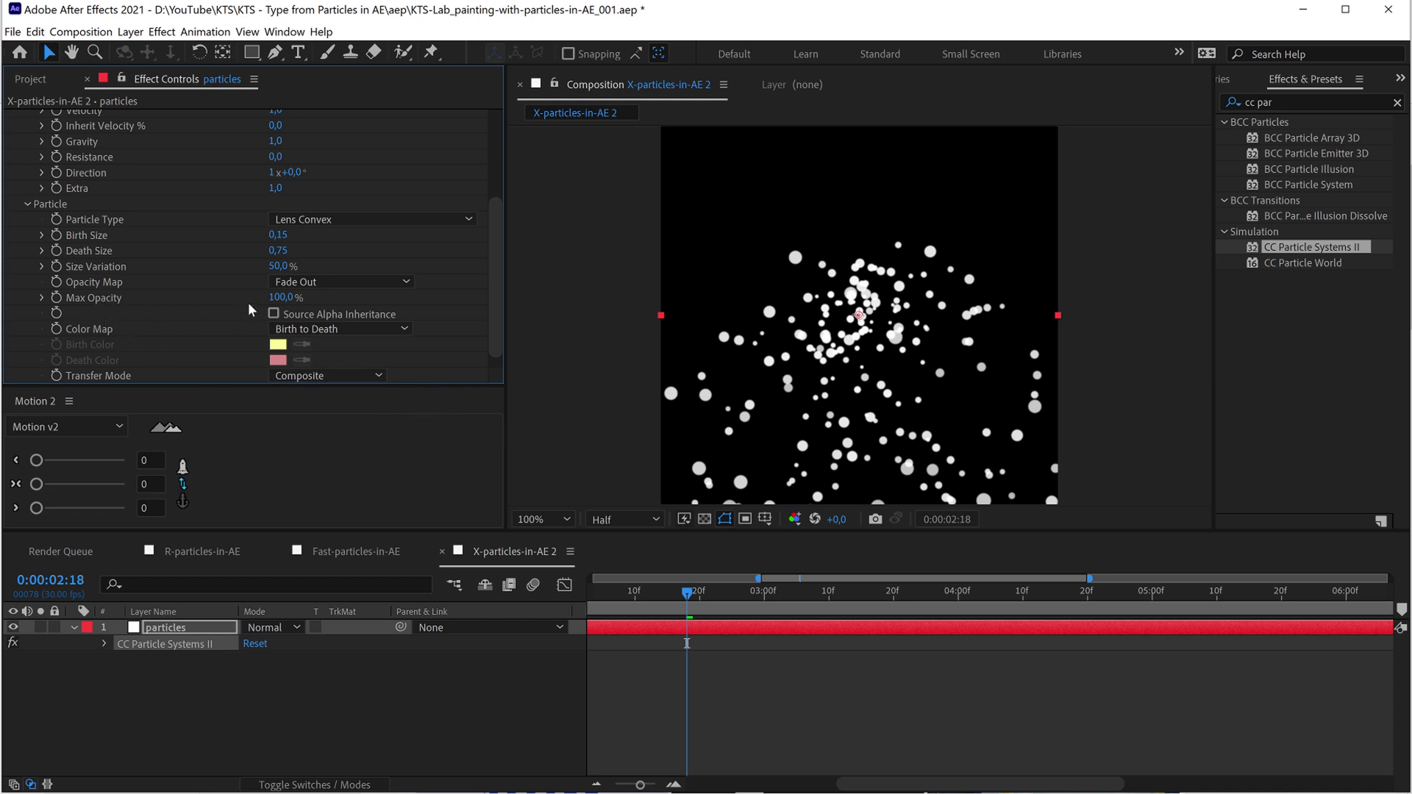
drag(494, 220, 488, 288)
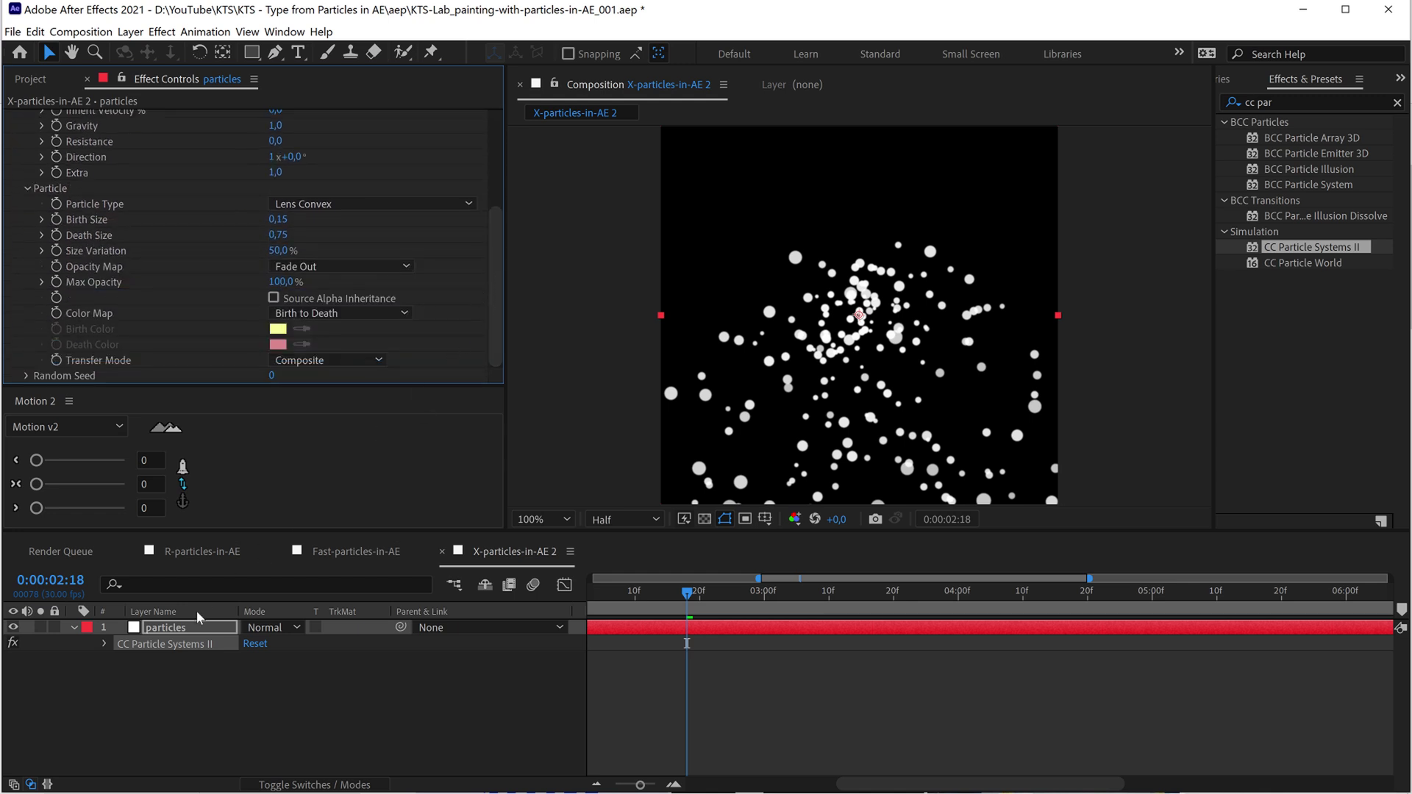
drag(492, 223, 498, 117)
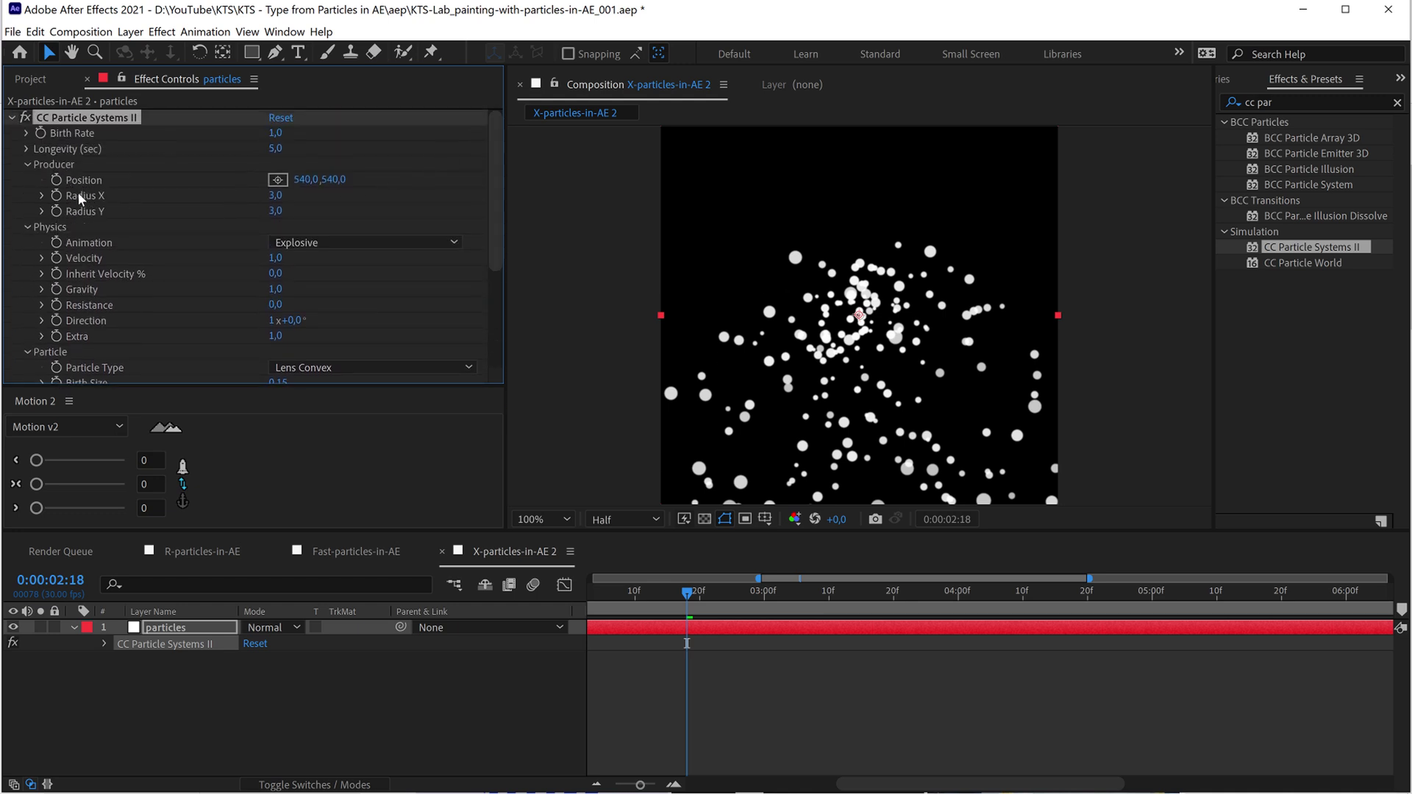
scroll(103, 197, down, 1)
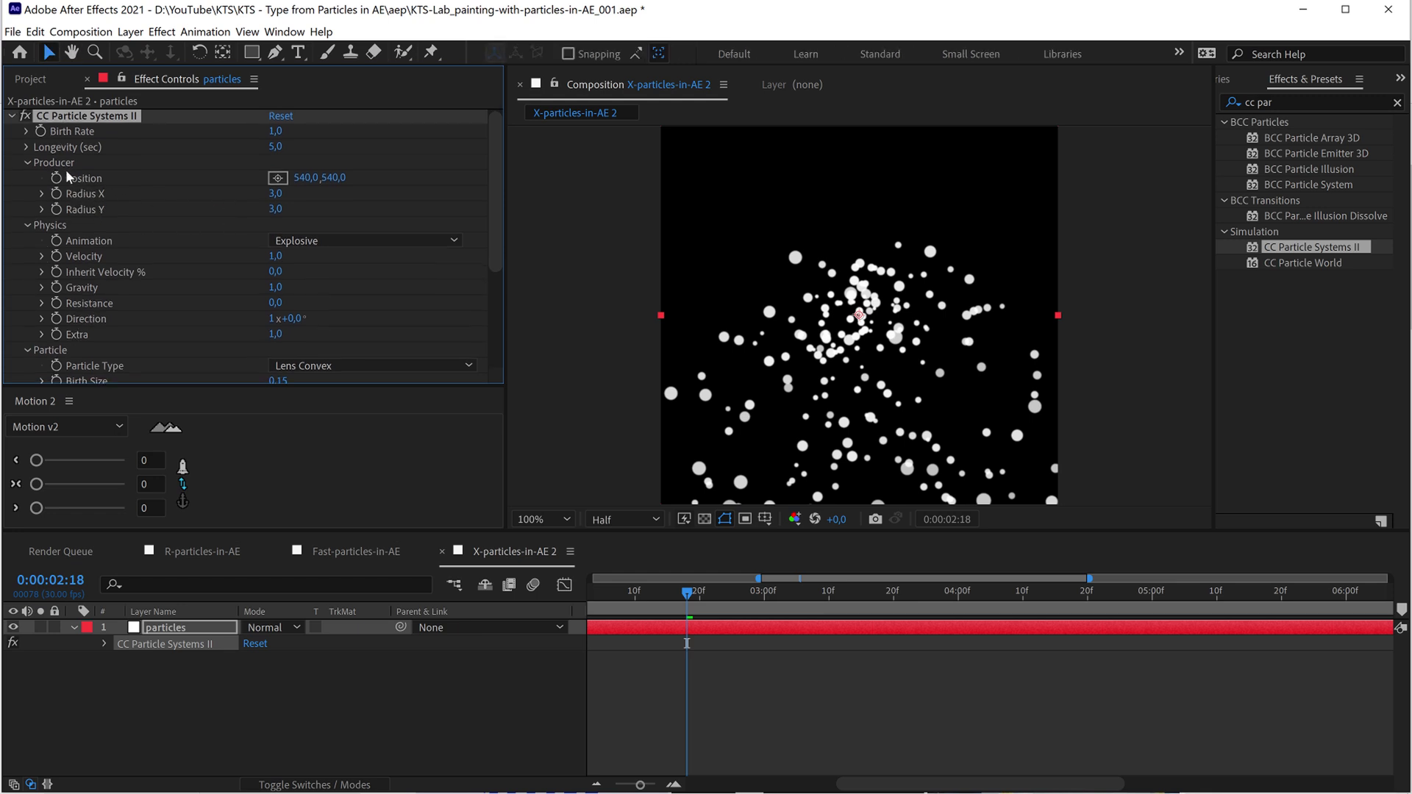
key(h)
mouse_move(799, 371)
mouse_down()
mouse_move(876, 310)
mouse_move(793, 352)
mouse_up()
key(v)
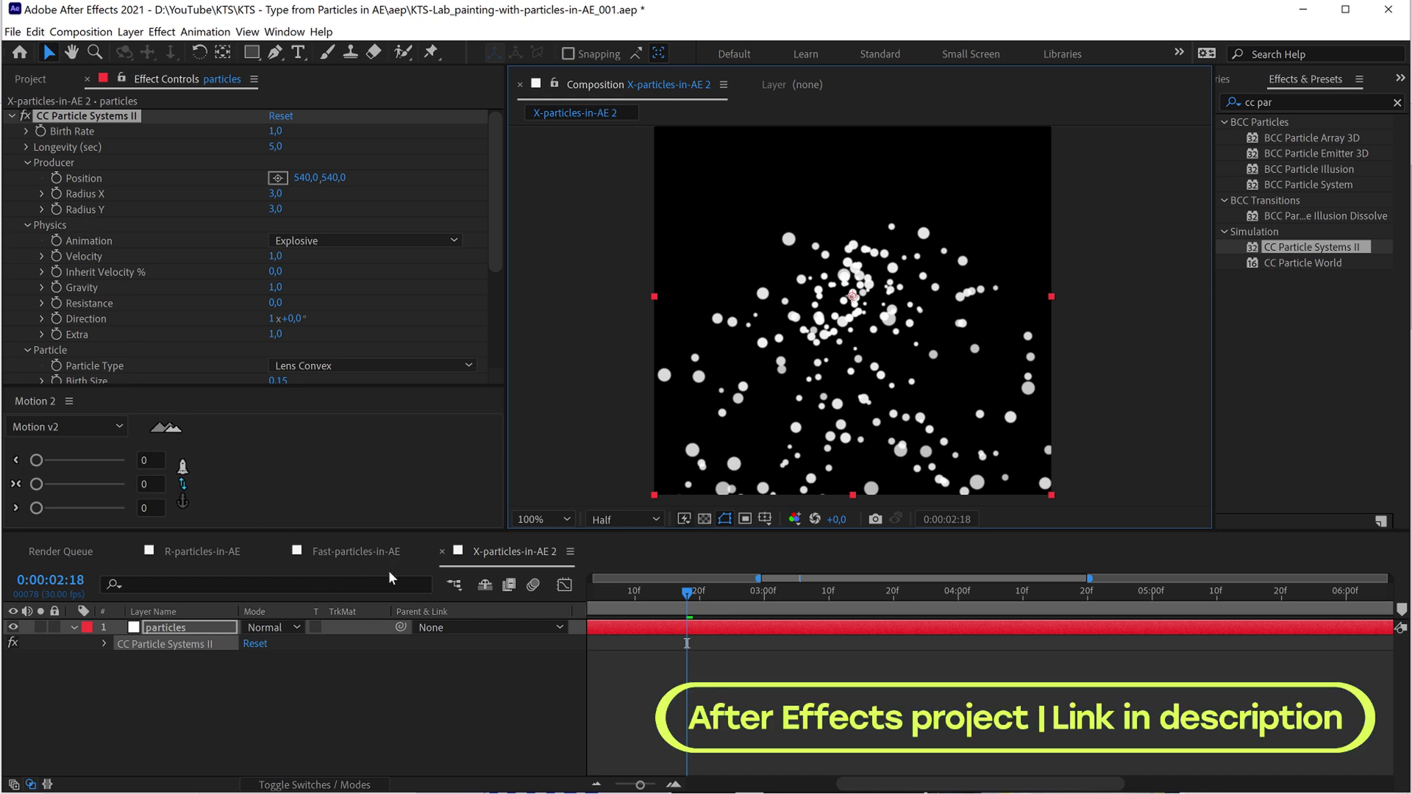
Step: Create a new null object layer and rename it emitter
click(178, 672)
click(130, 33)
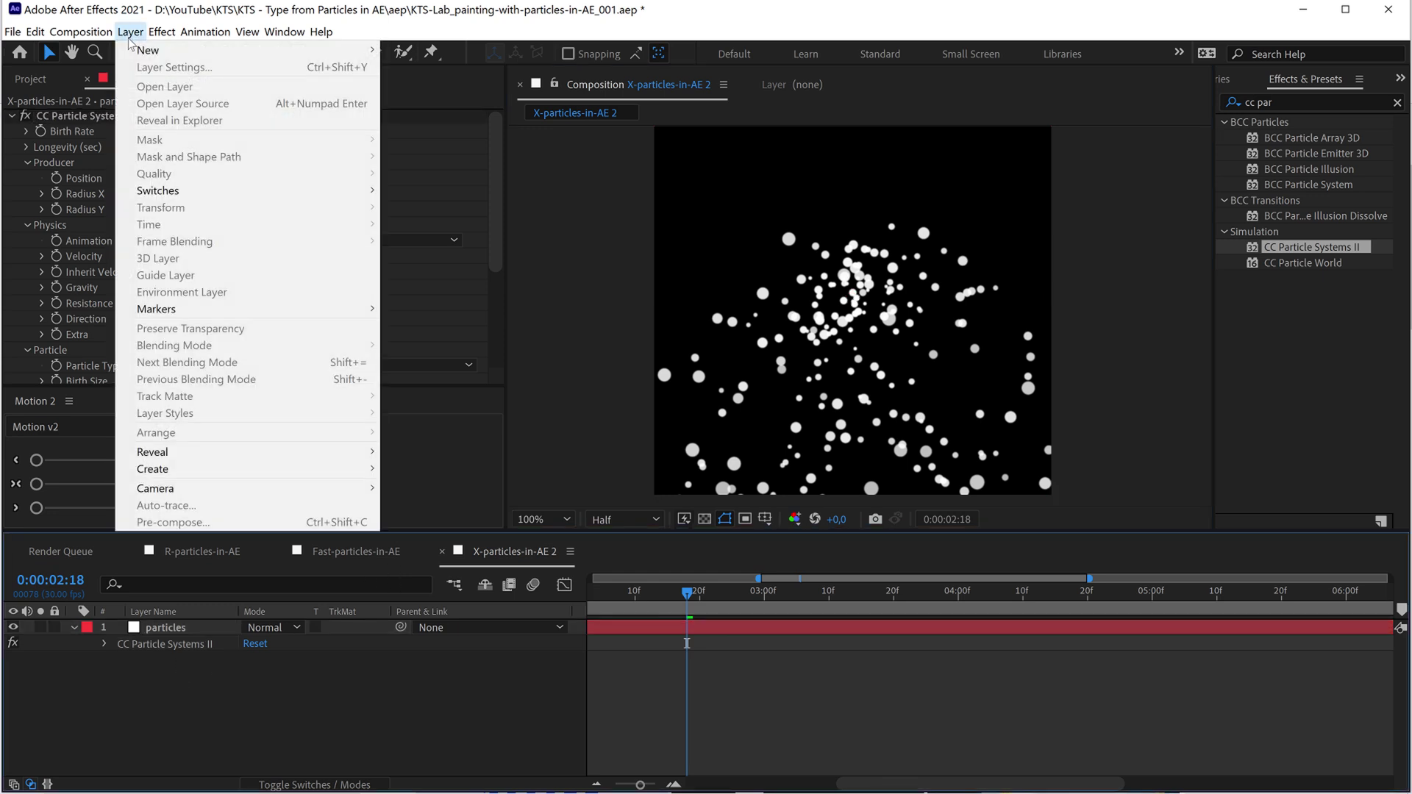
mouse_move(208, 53)
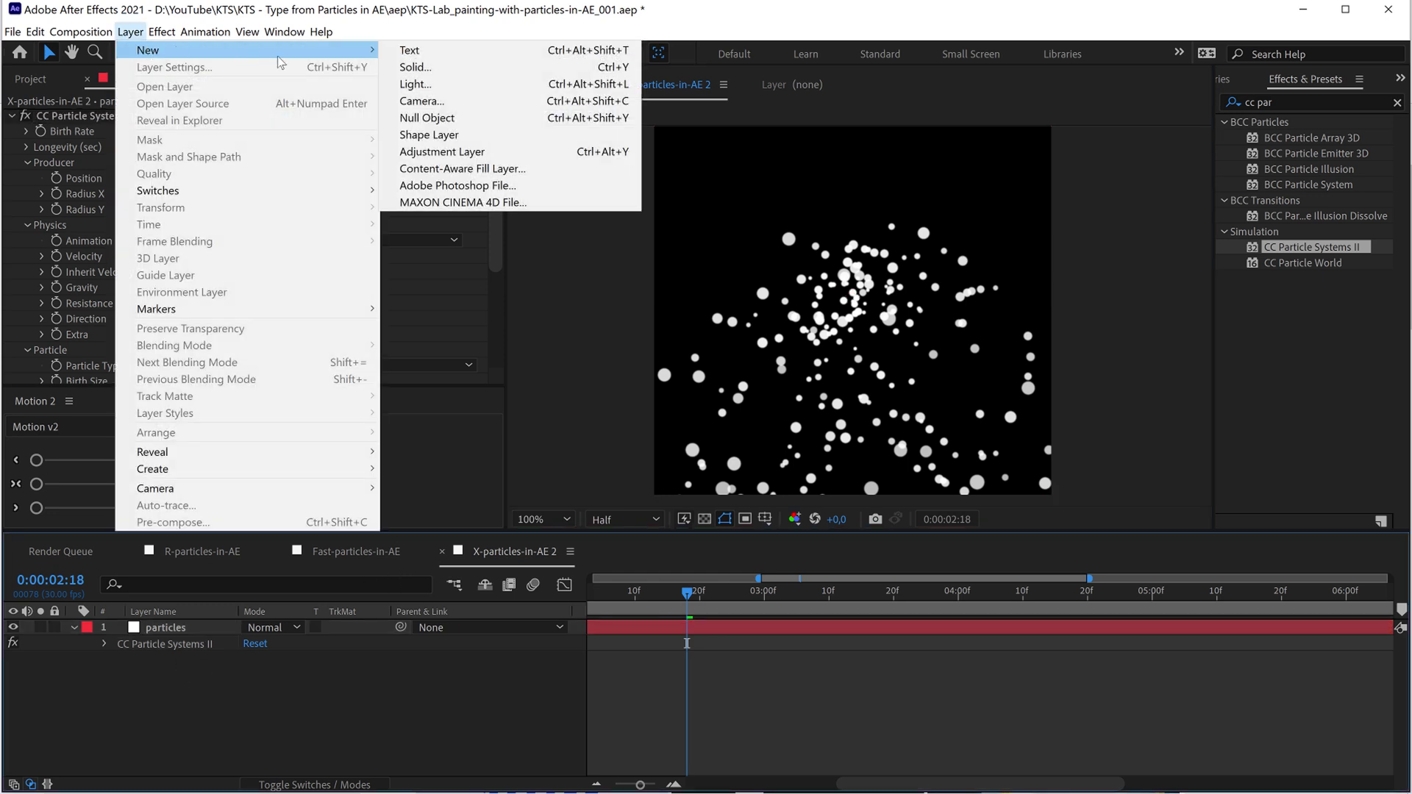
click(425, 119)
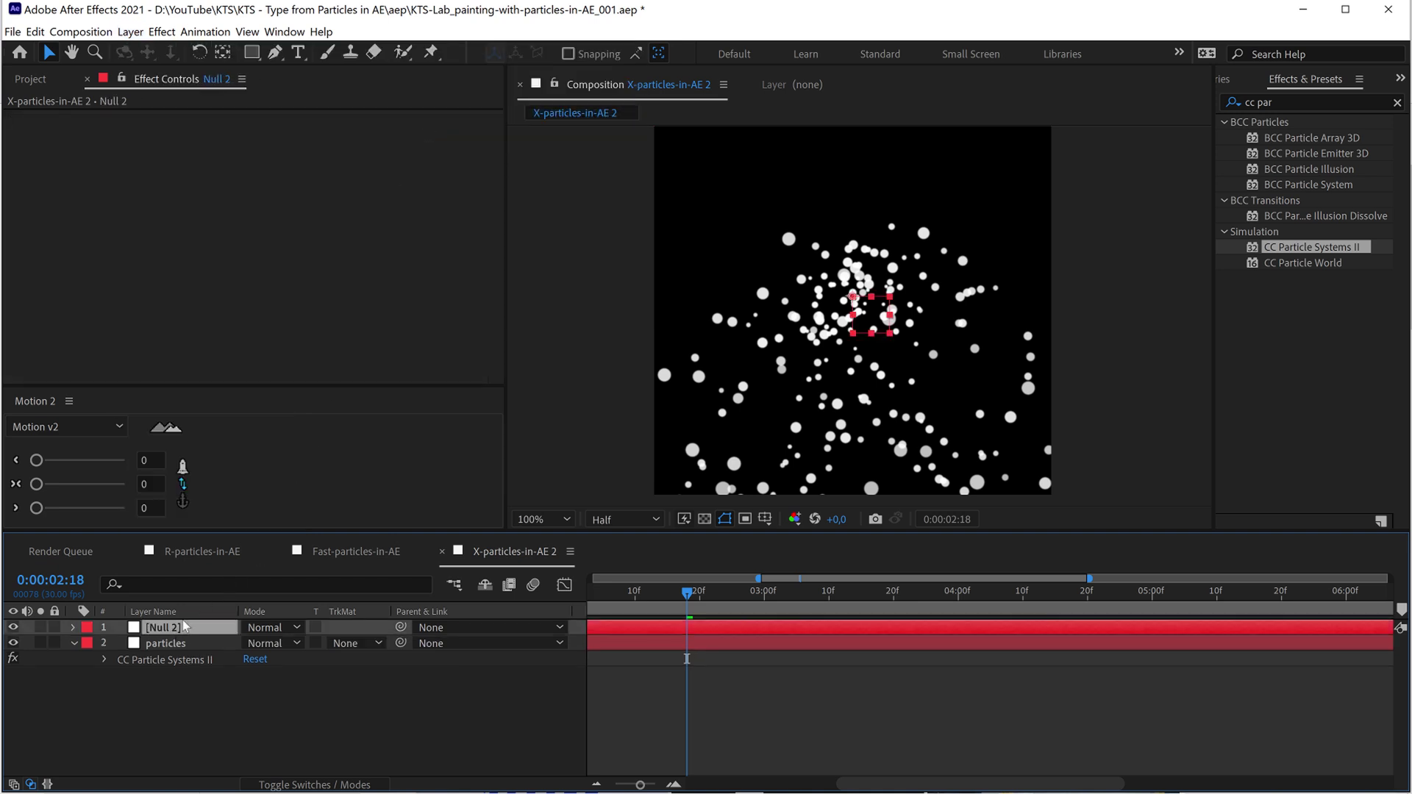
text(emitter)
key(Return)
Step: Add an expression to the CC Particle Systems II Producer Position that links it to the emitter layer's Position
click(162, 644)
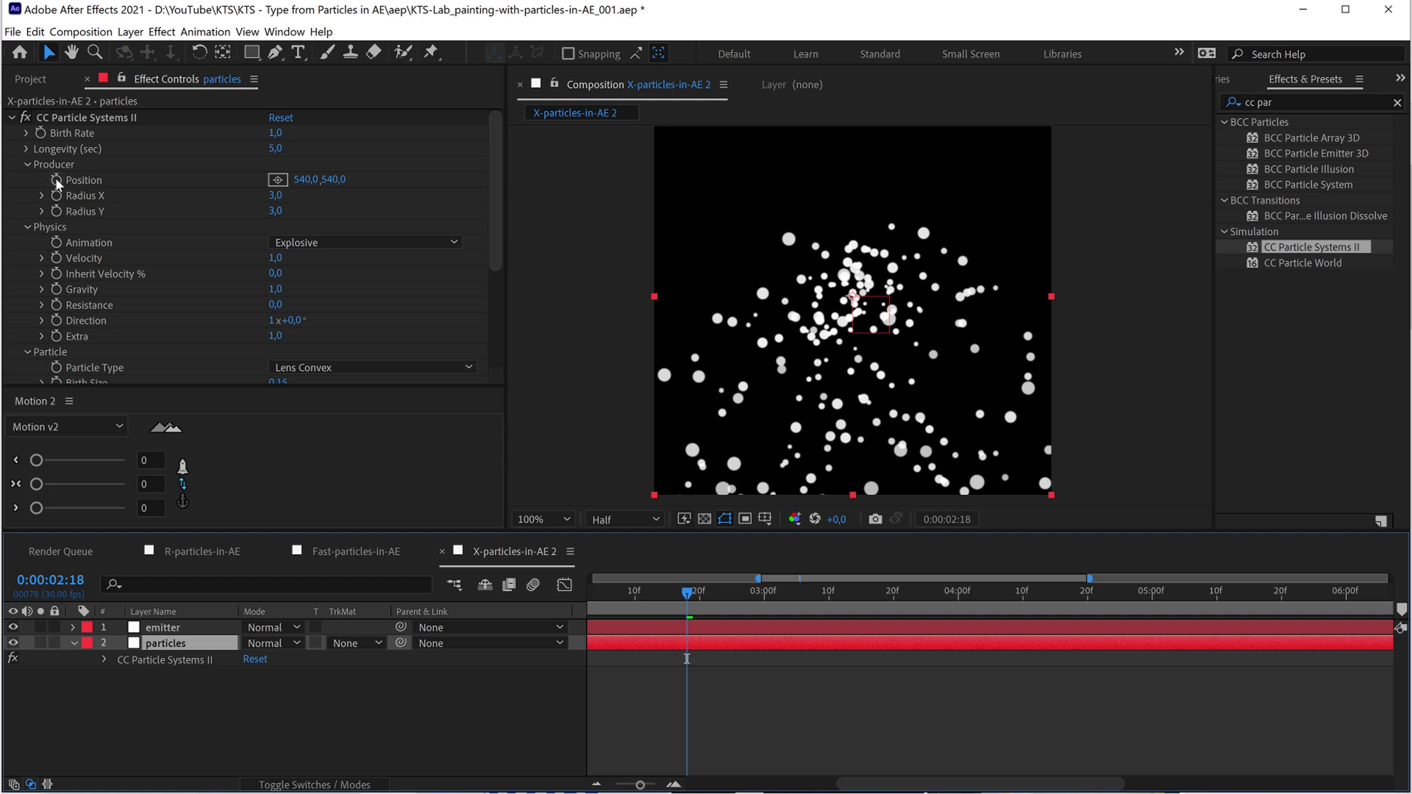
alt+click(56, 180)
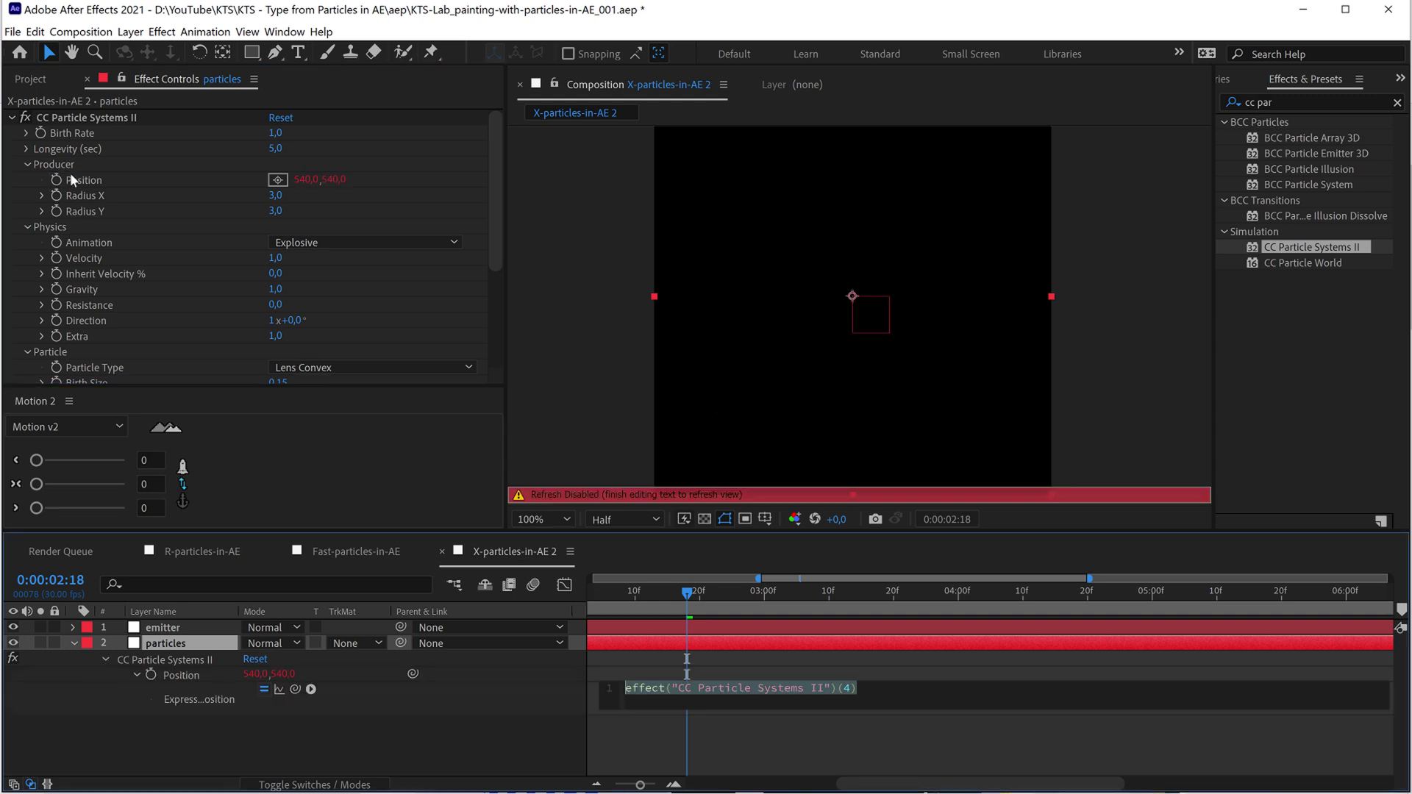
click(74, 628)
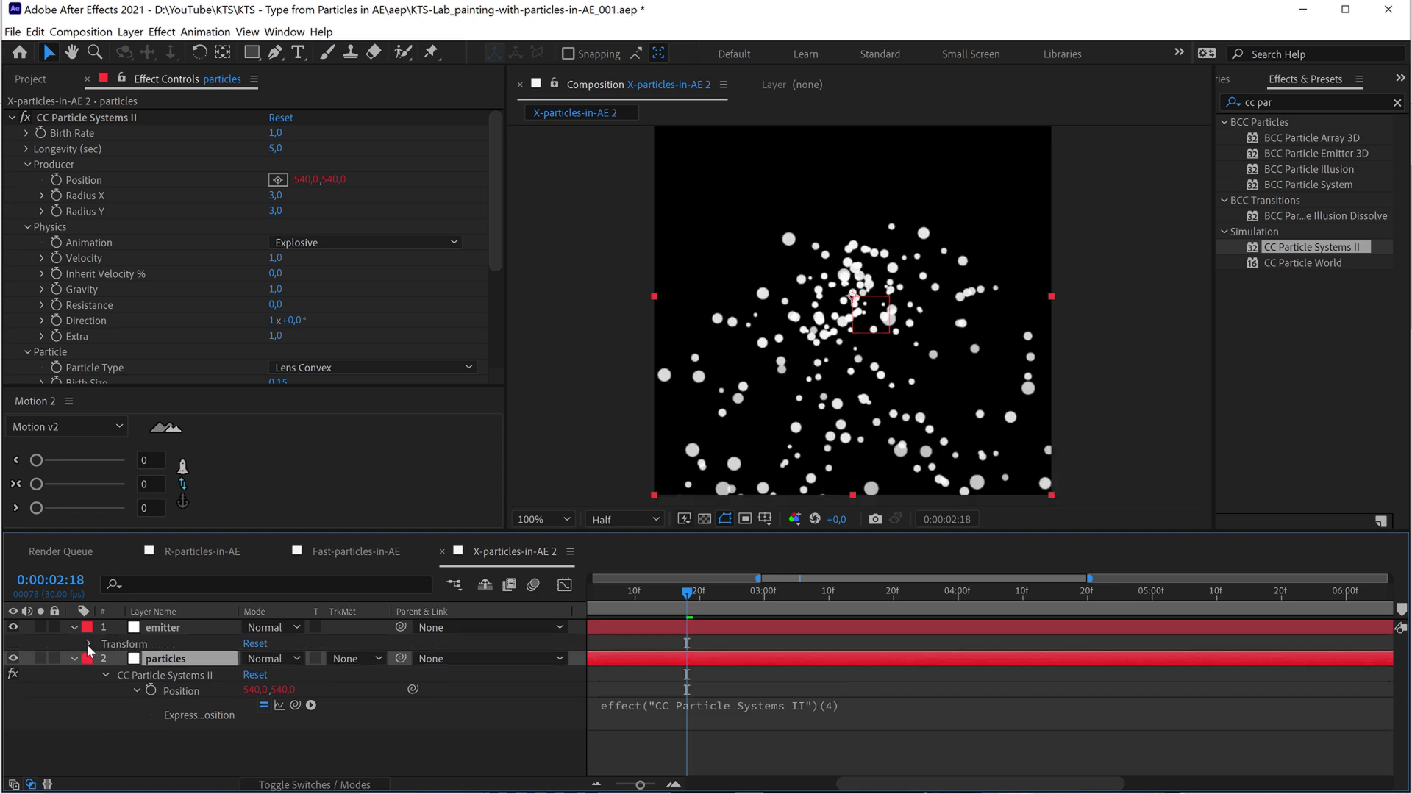
click(89, 644)
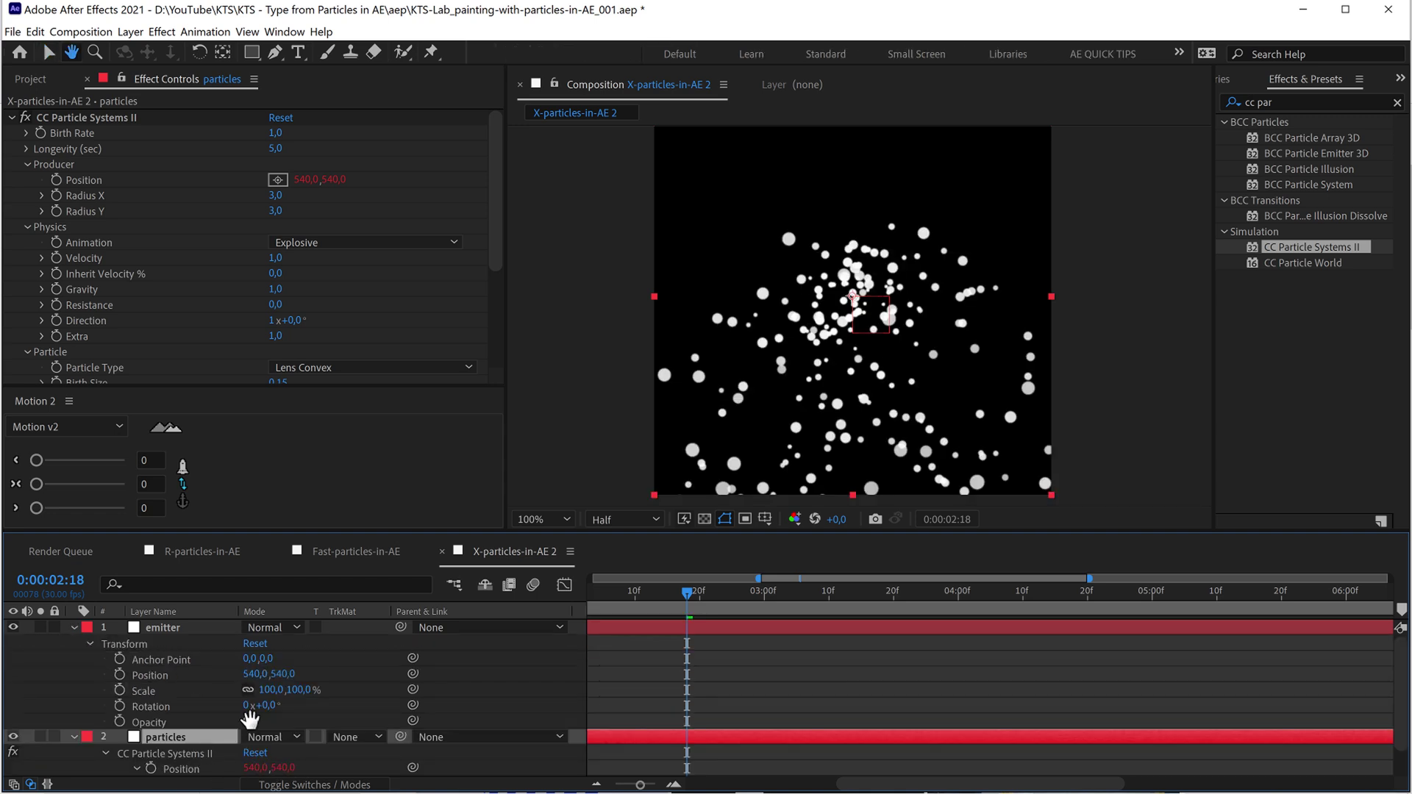
scroll(298, 765, down, 1)
scroll(298, 765, down, 1)
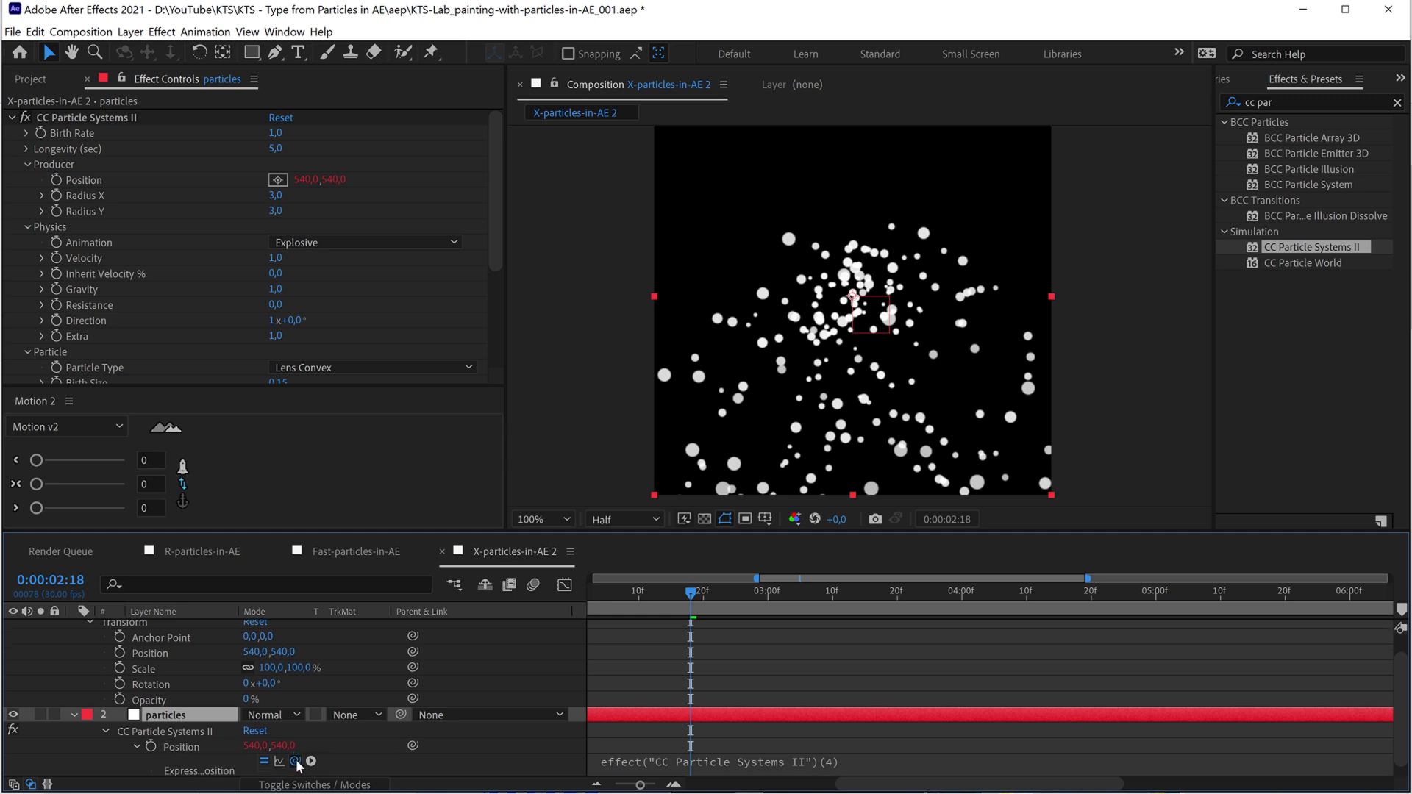
drag(297, 762, 153, 651)
drag(152, 653, 153, 655)
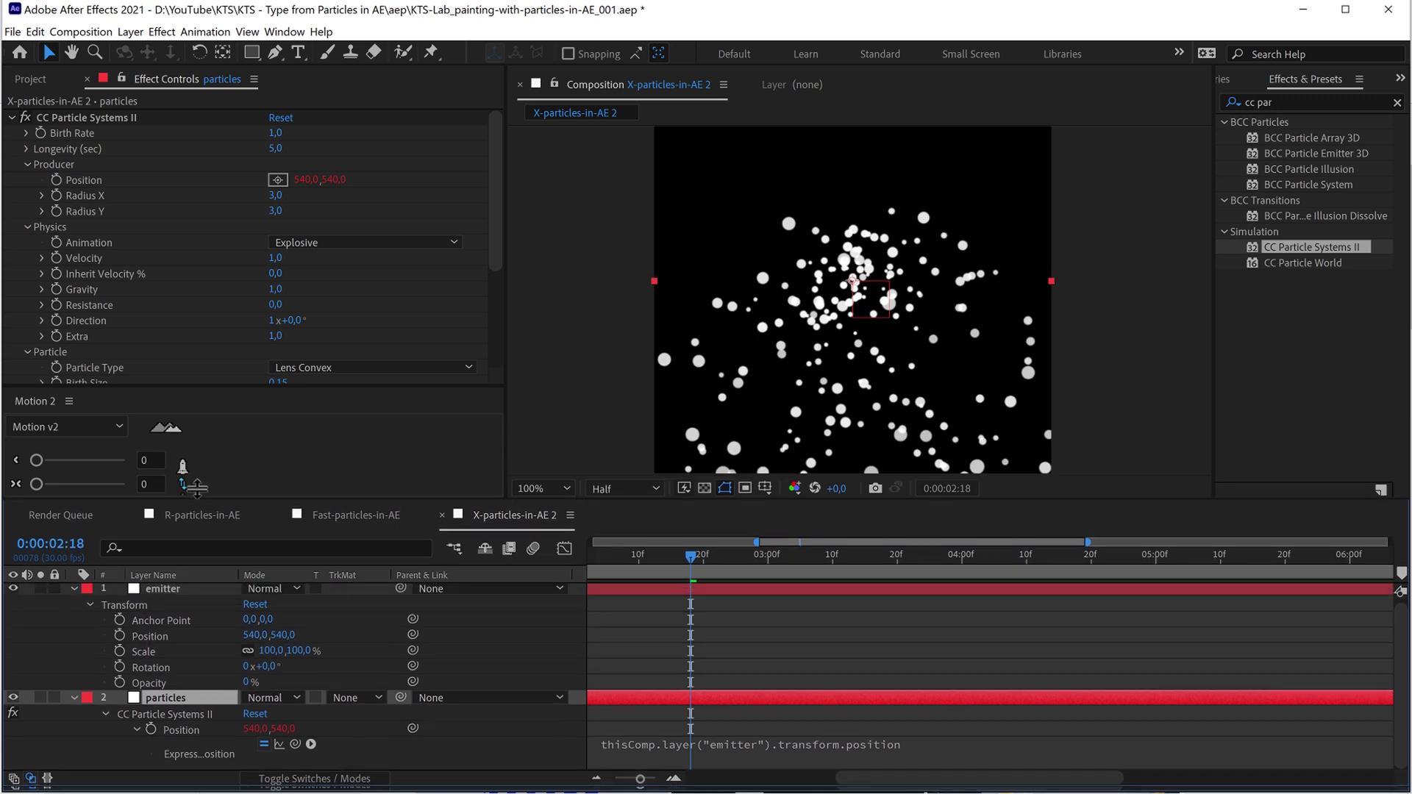
Step: Enable Position keyframing on the emitter layer and place its first keyframe at the start of the timeline
drag(192, 529, 192, 483)
click(164, 581)
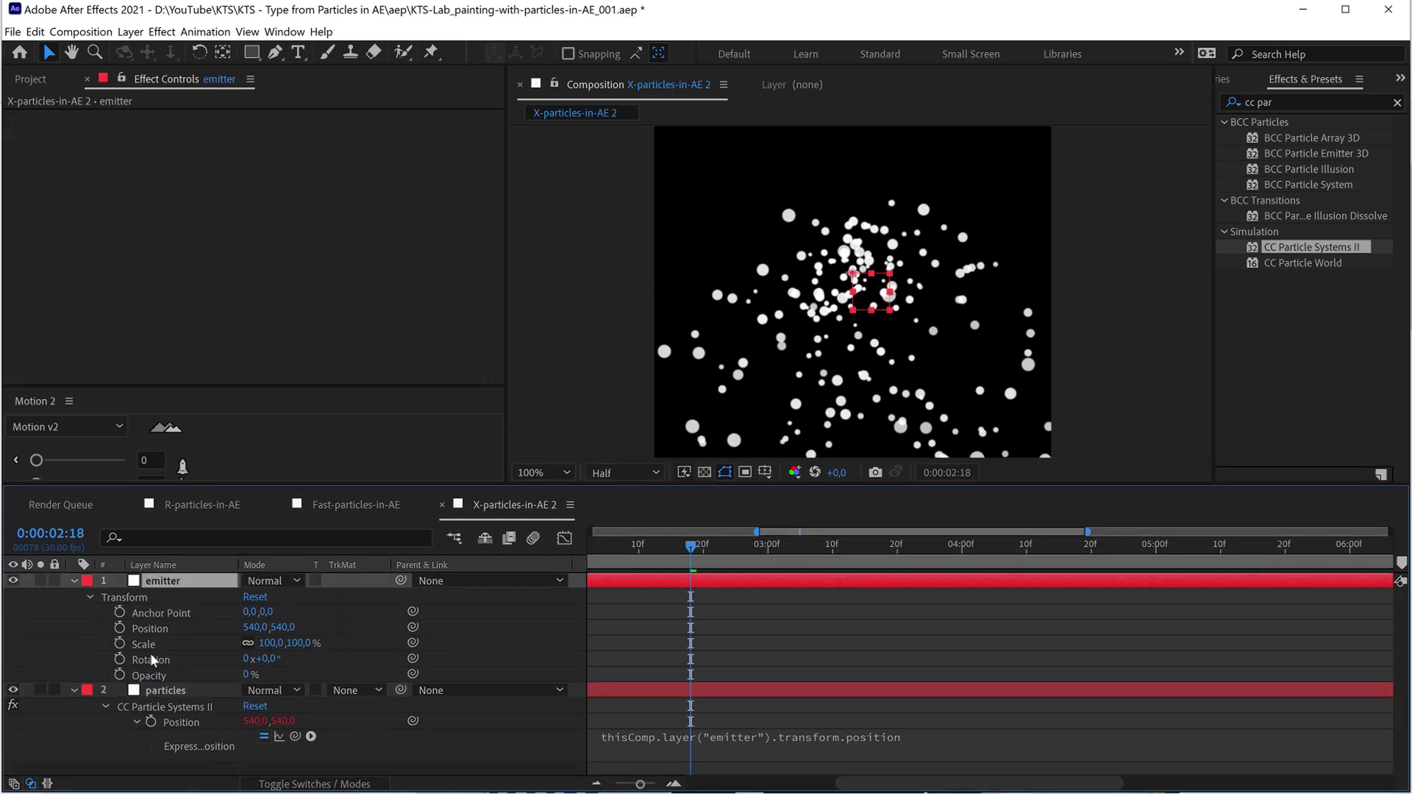
mouse_move(691, 554)
mouse_down()
mouse_move(754, 549)
mouse_move(704, 553)
mouse_up()
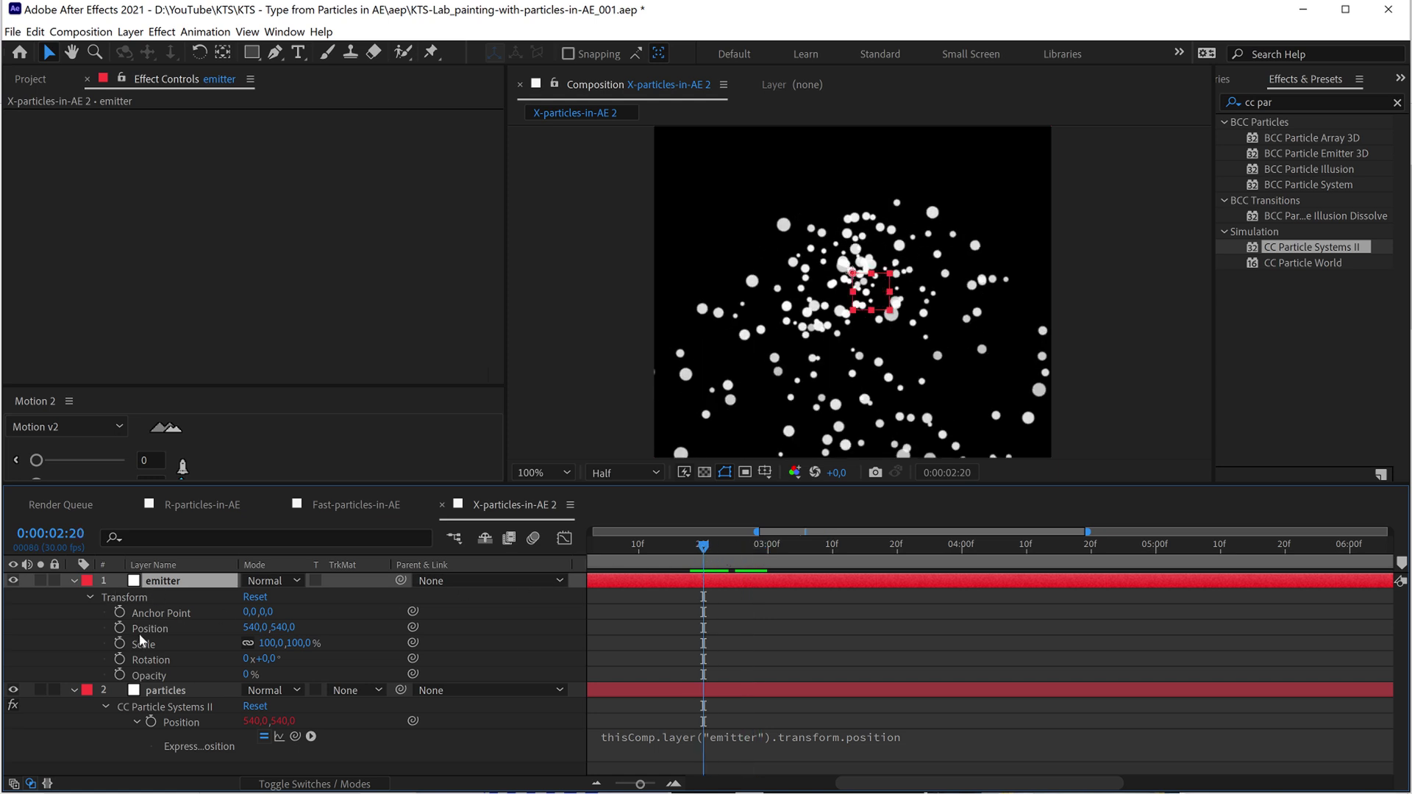
click(120, 628)
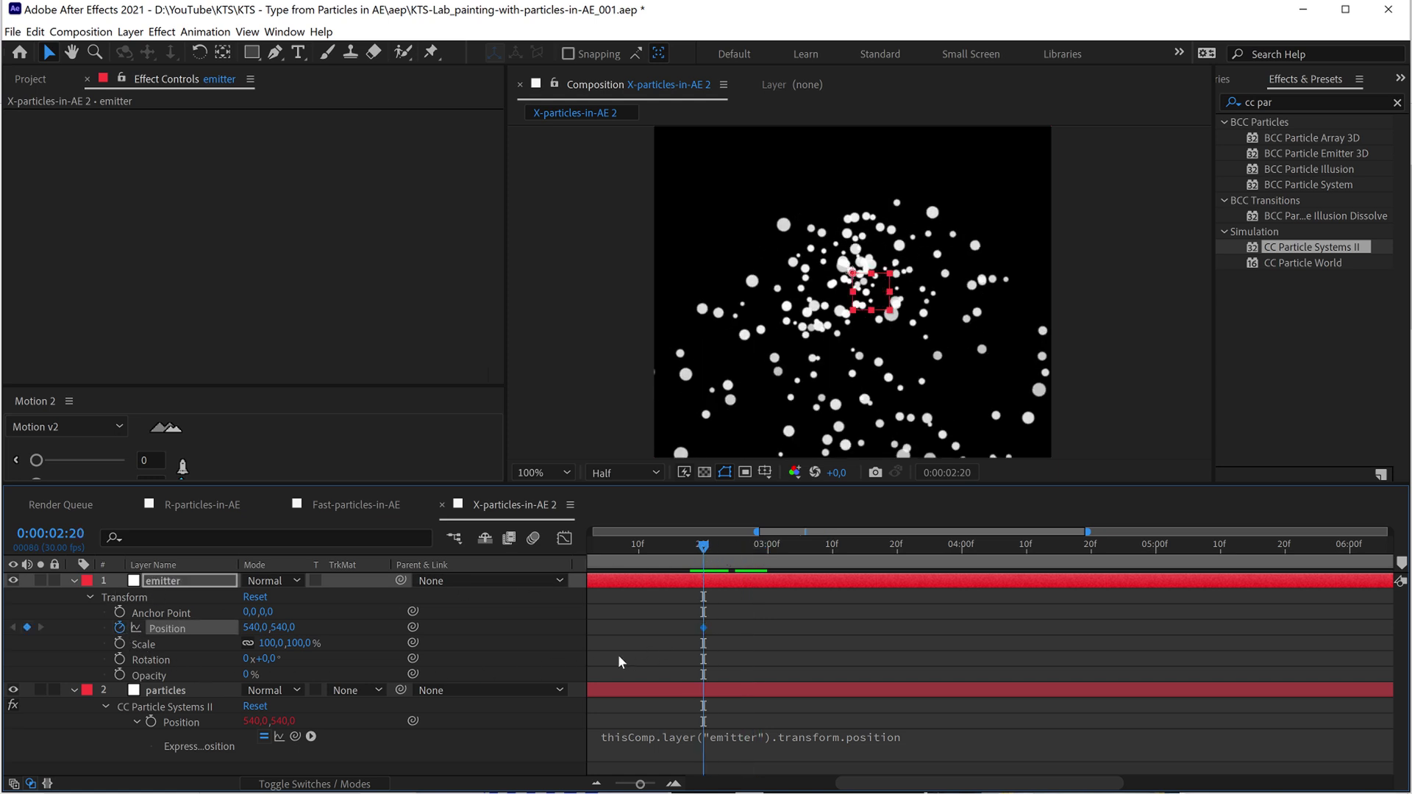
drag(704, 628, 684, 628)
drag(637, 784, 618, 784)
drag(810, 625, 597, 628)
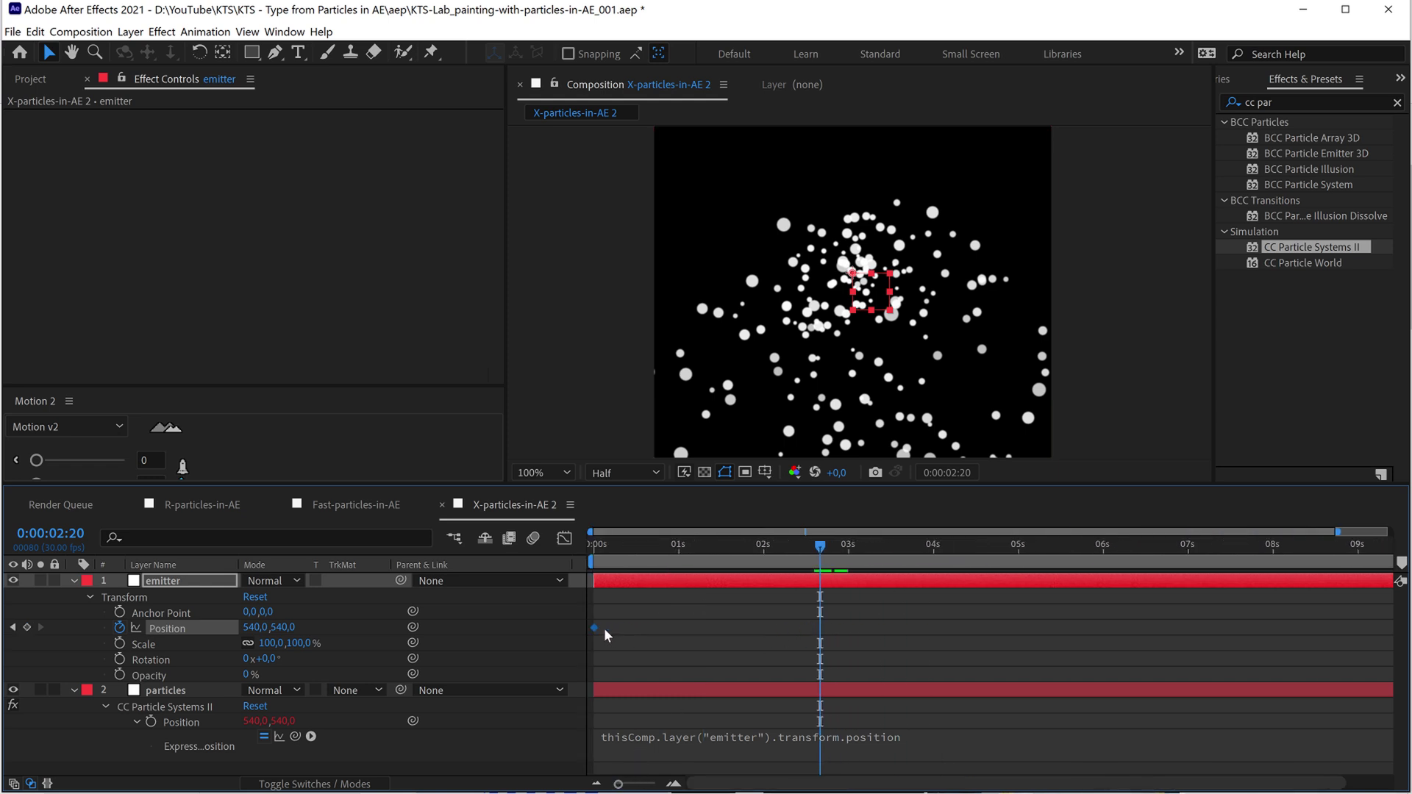
Step: Keyframe the emitter toward the lower left at 200, 768 at 0:00:02:00, preview the motion, and move that keyframe before 1 second
click(684, 544)
drag(744, 562, 765, 565)
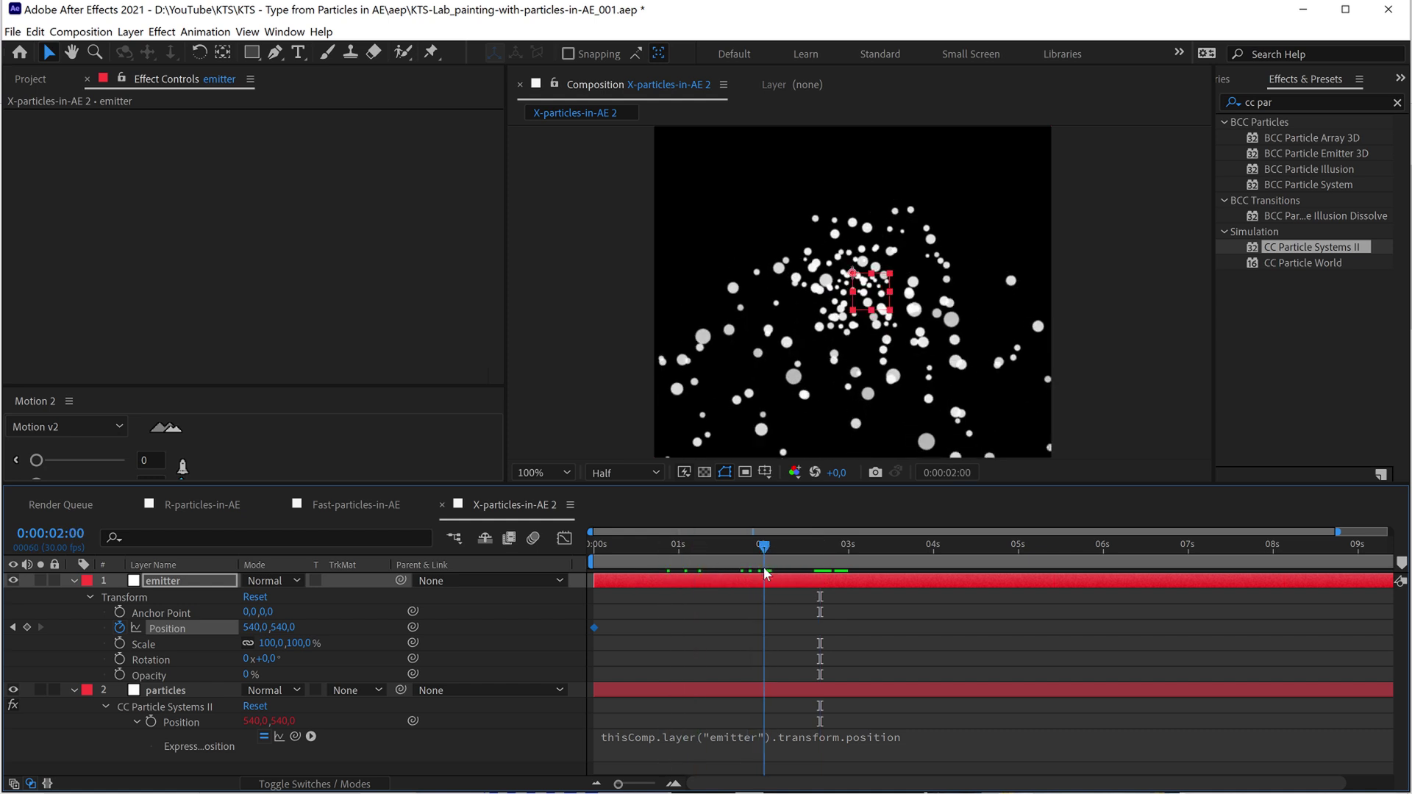
drag(856, 317, 726, 394)
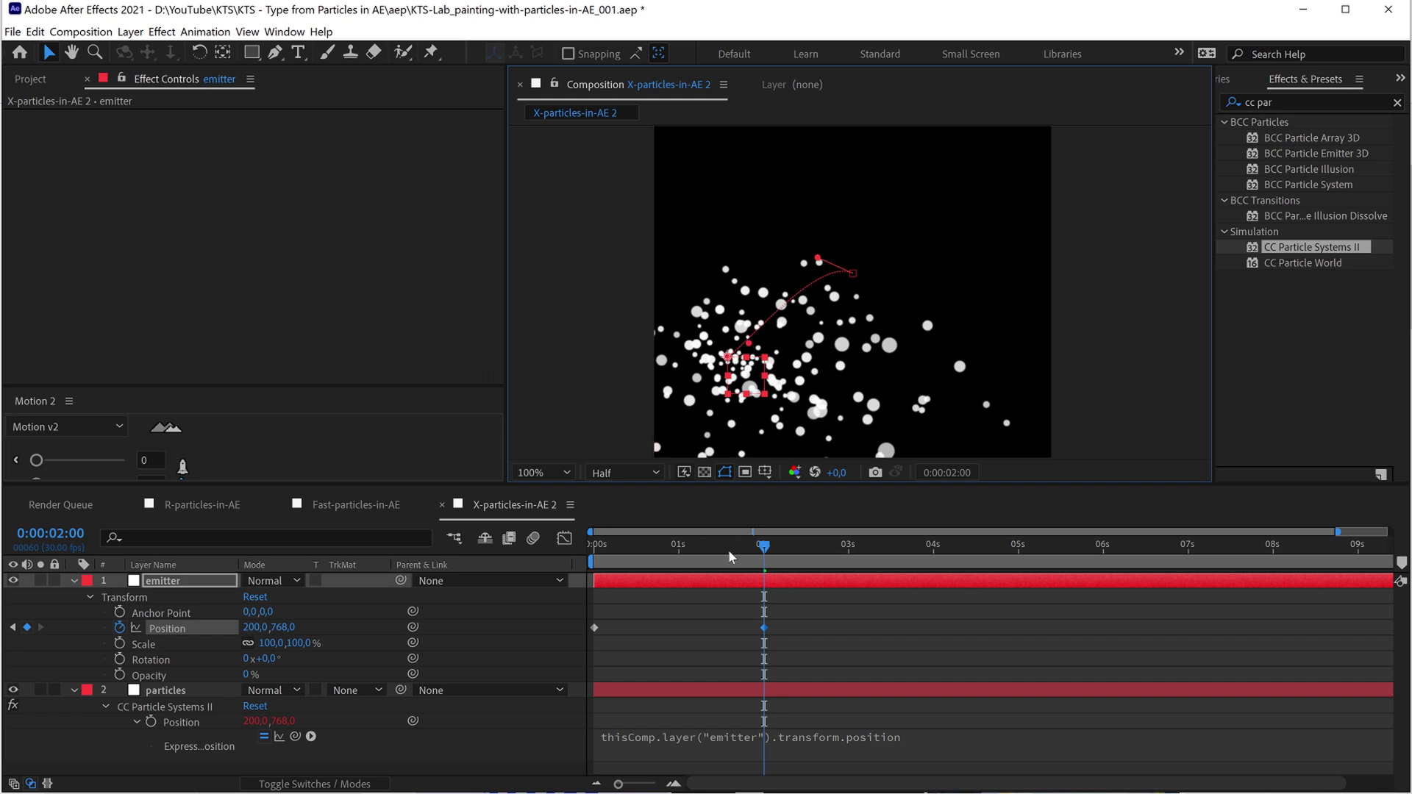
drag(734, 559, 639, 550)
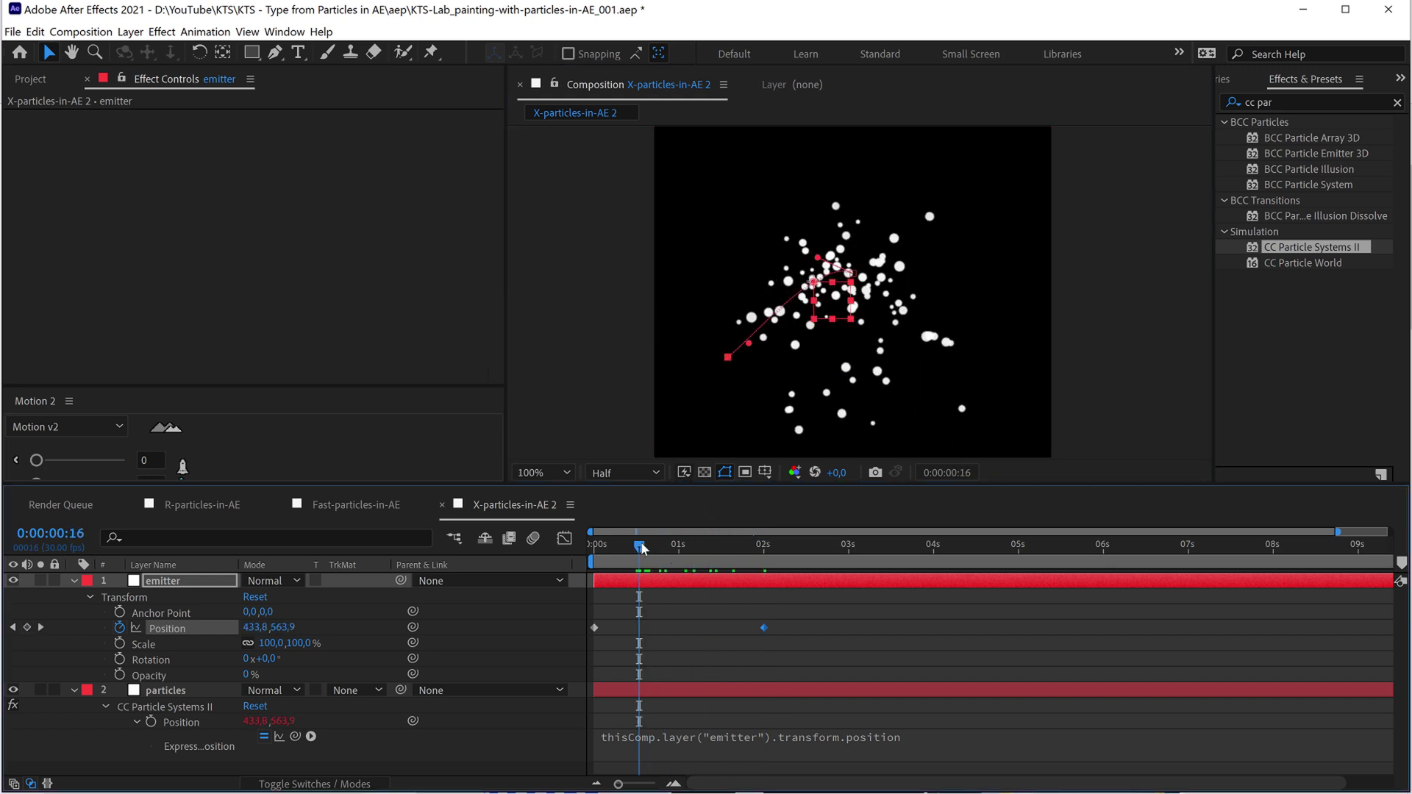
key(space)
key(space)
drag(764, 628, 652, 629)
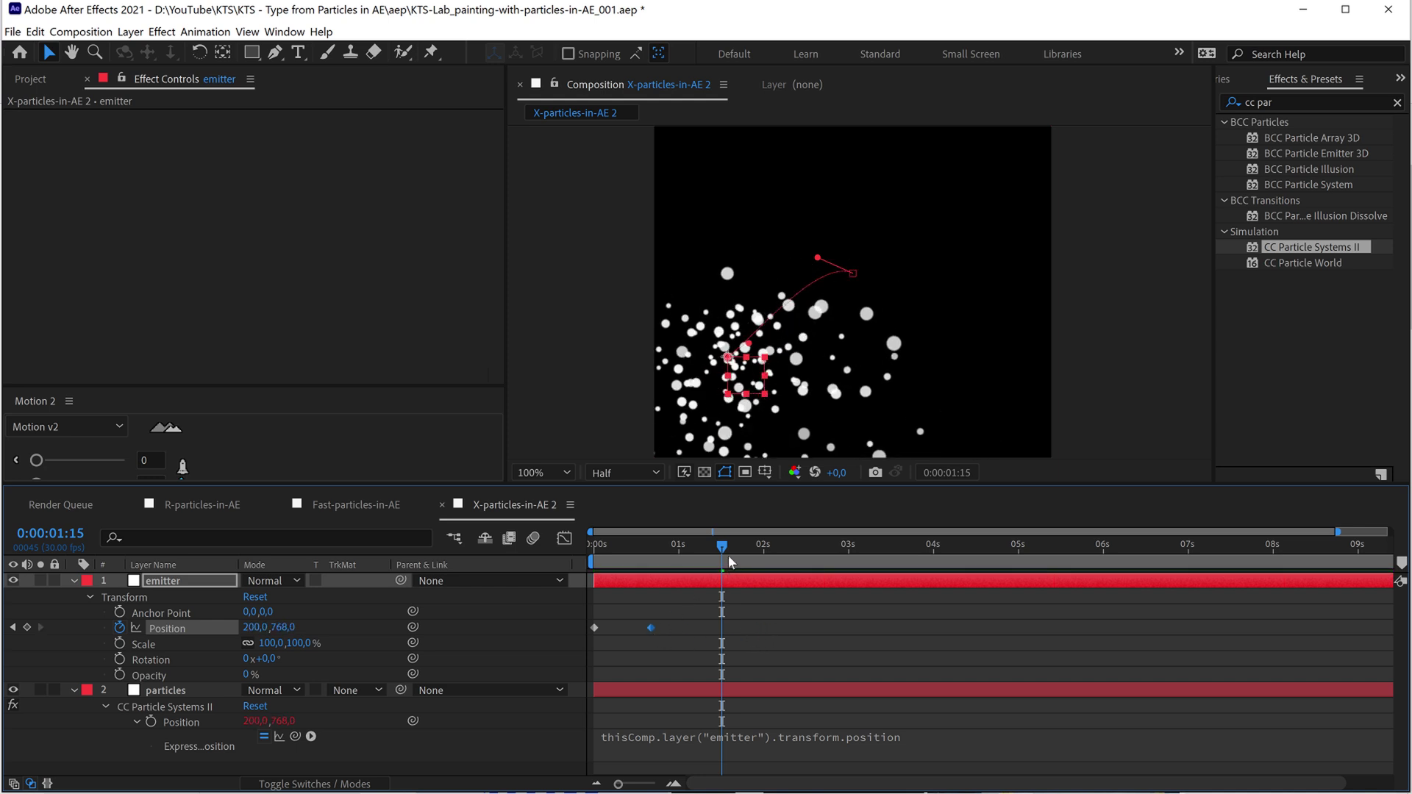
Step: Try animating the emitter freehand with more Position keyframes, including 765, 790 at 0:00:02:25 and about 583, 986 at 0:00:03:14
drag(730, 562, 741, 557)
drag(752, 381, 965, 380)
mouse_move(776, 559)
mouse_down()
mouse_move(804, 560)
mouse_move(756, 561)
mouse_up()
drag(728, 355, 977, 375)
click(834, 552)
click(549, 466)
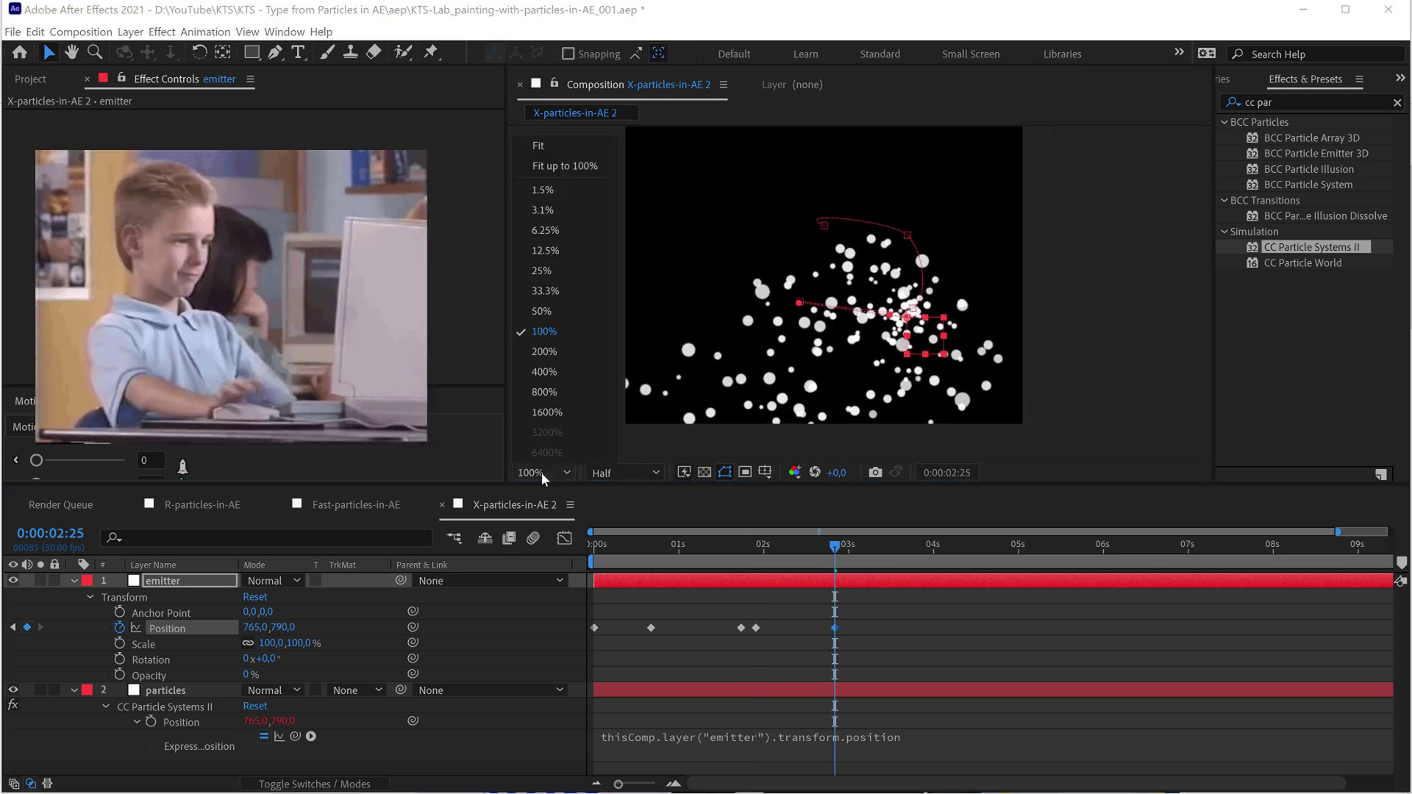
click(557, 140)
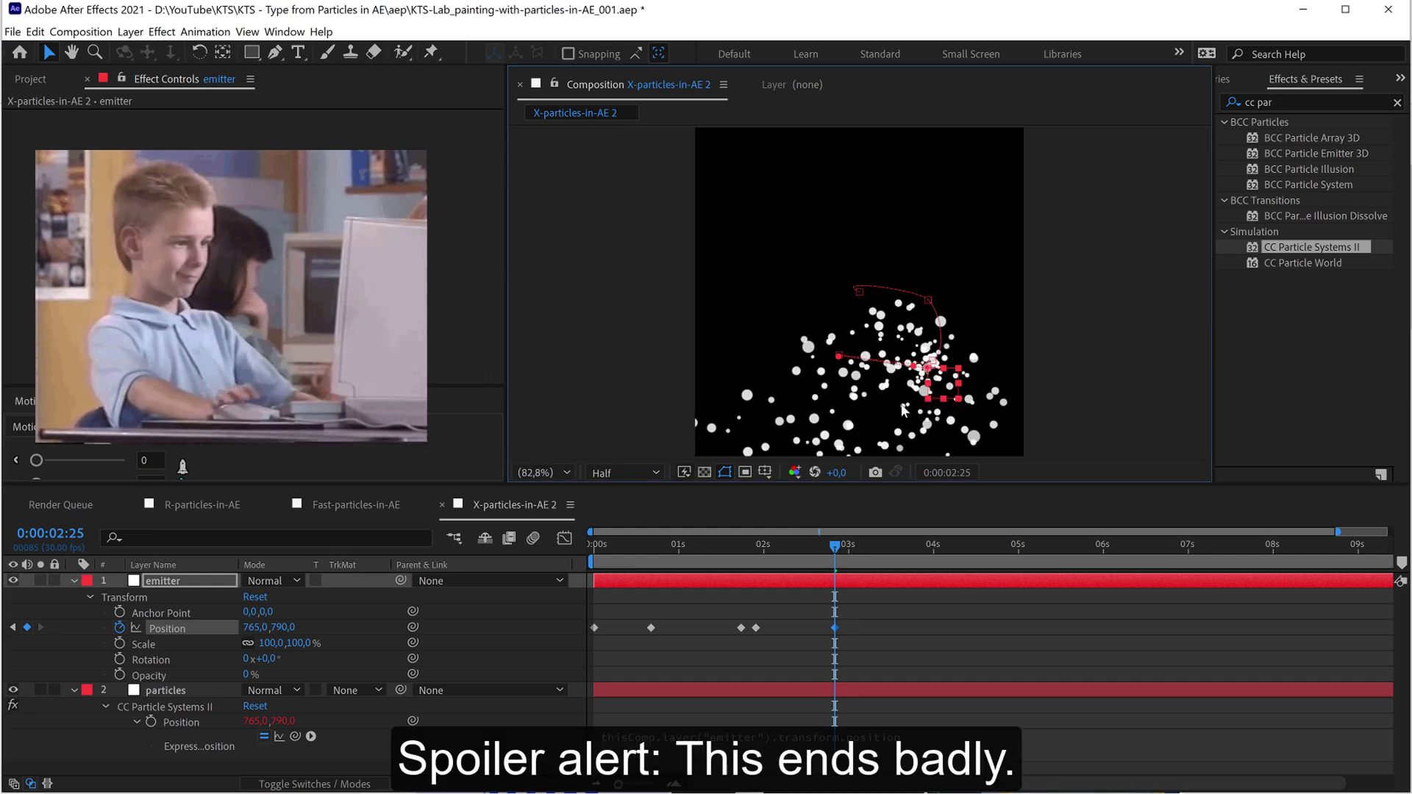
drag(780, 401, 761, 360)
click(888, 557)
drag(925, 342, 868, 402)
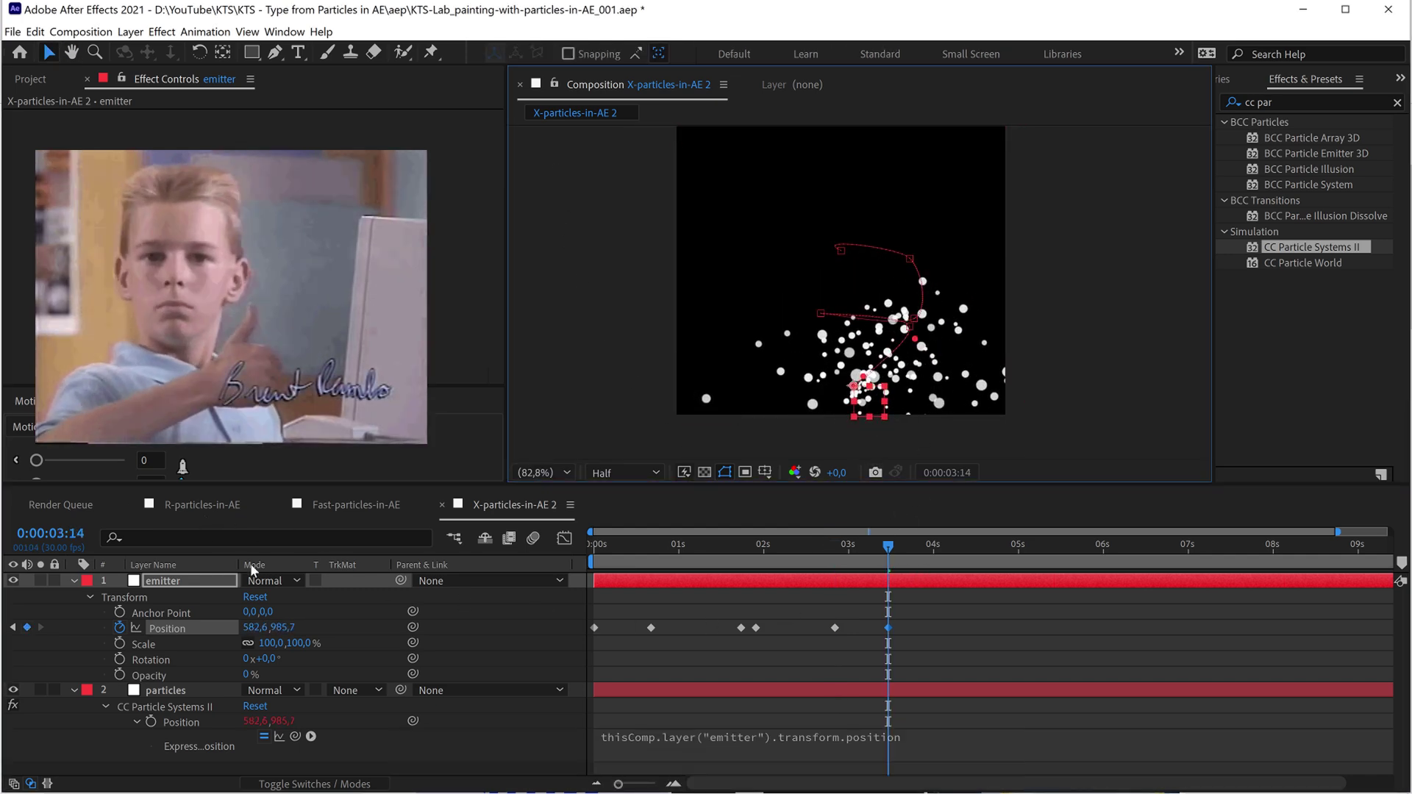
Step: Create a text layer with the outlined letter B and move it to the middle of the composition
click(298, 51)
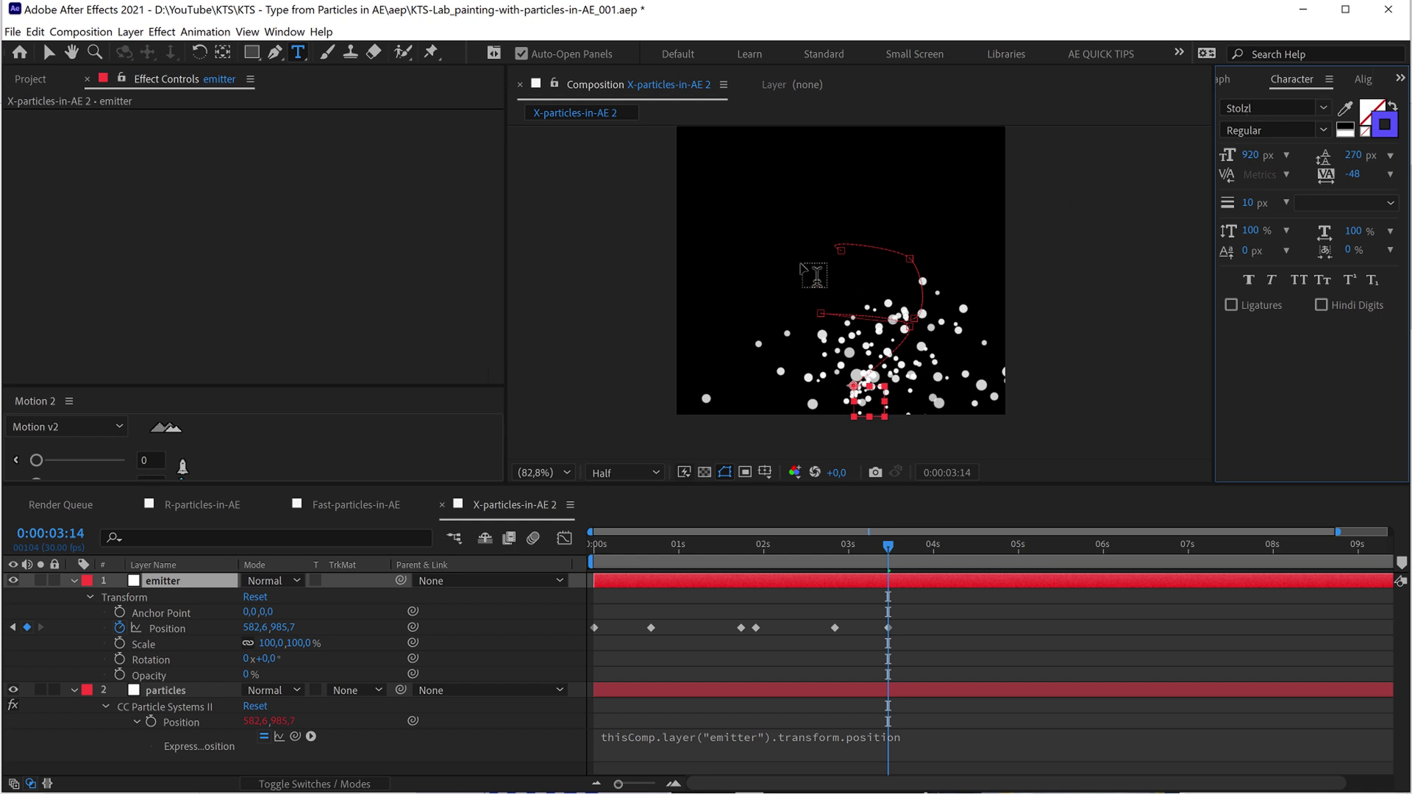
click(752, 292)
text(B)
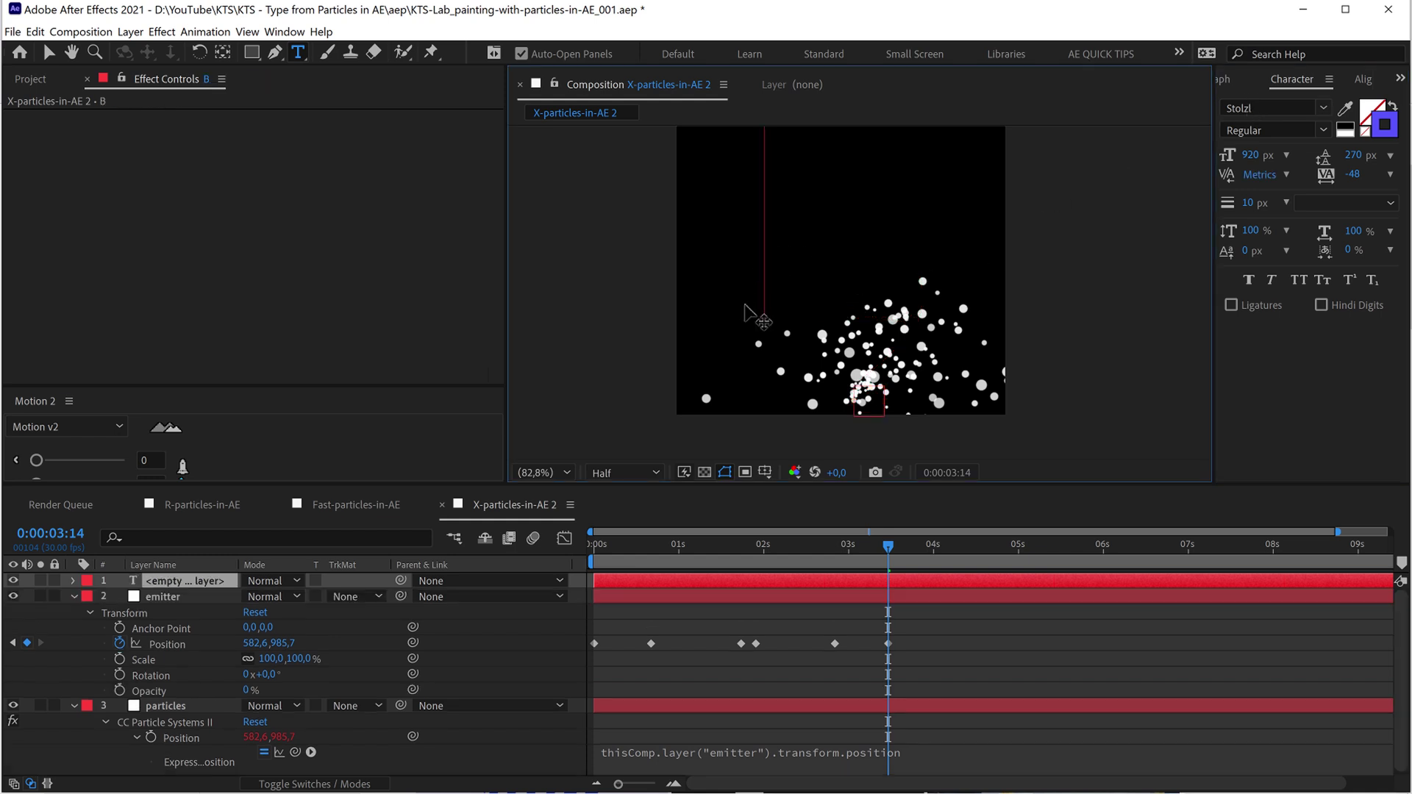
click(201, 580)
key(v)
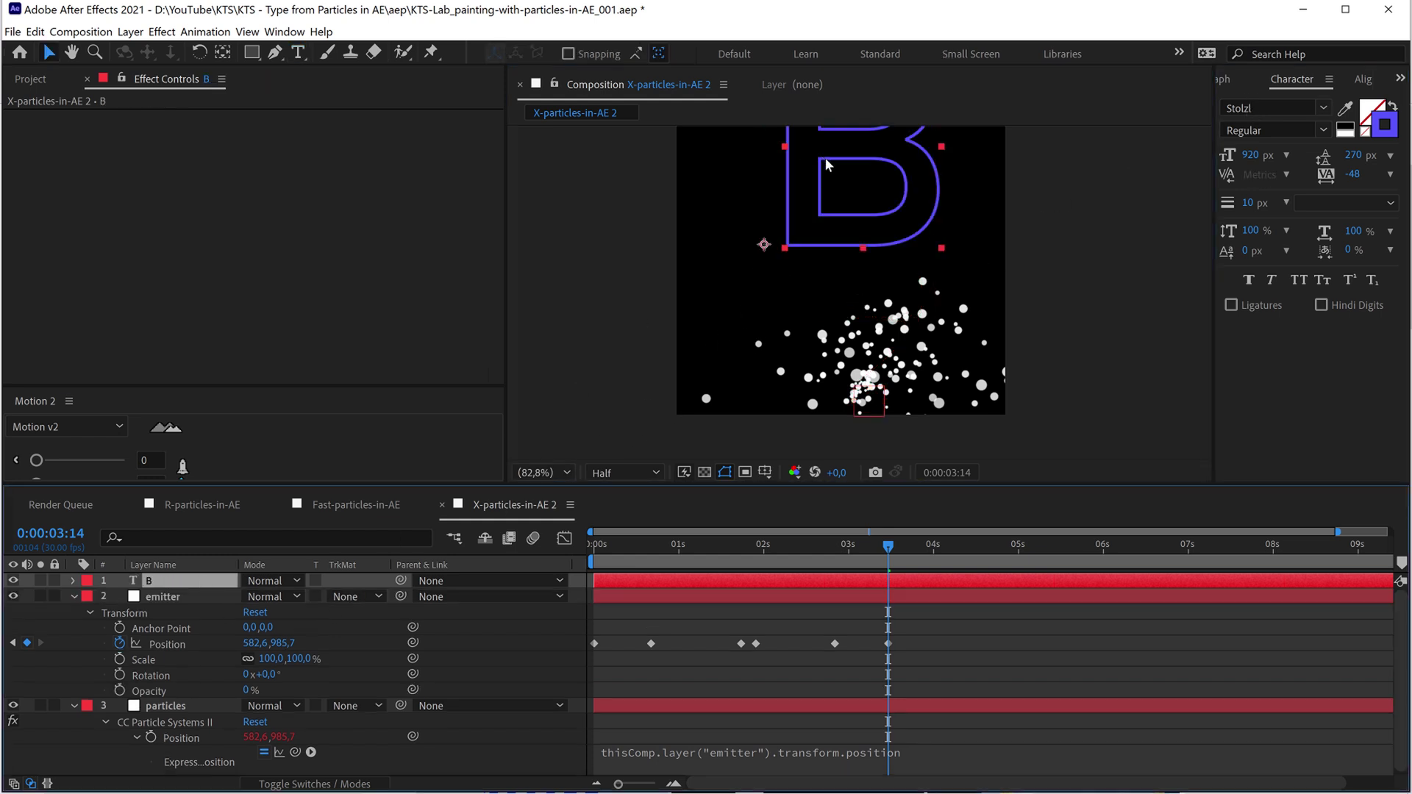
drag(832, 165, 811, 278)
key(h)
key(v)
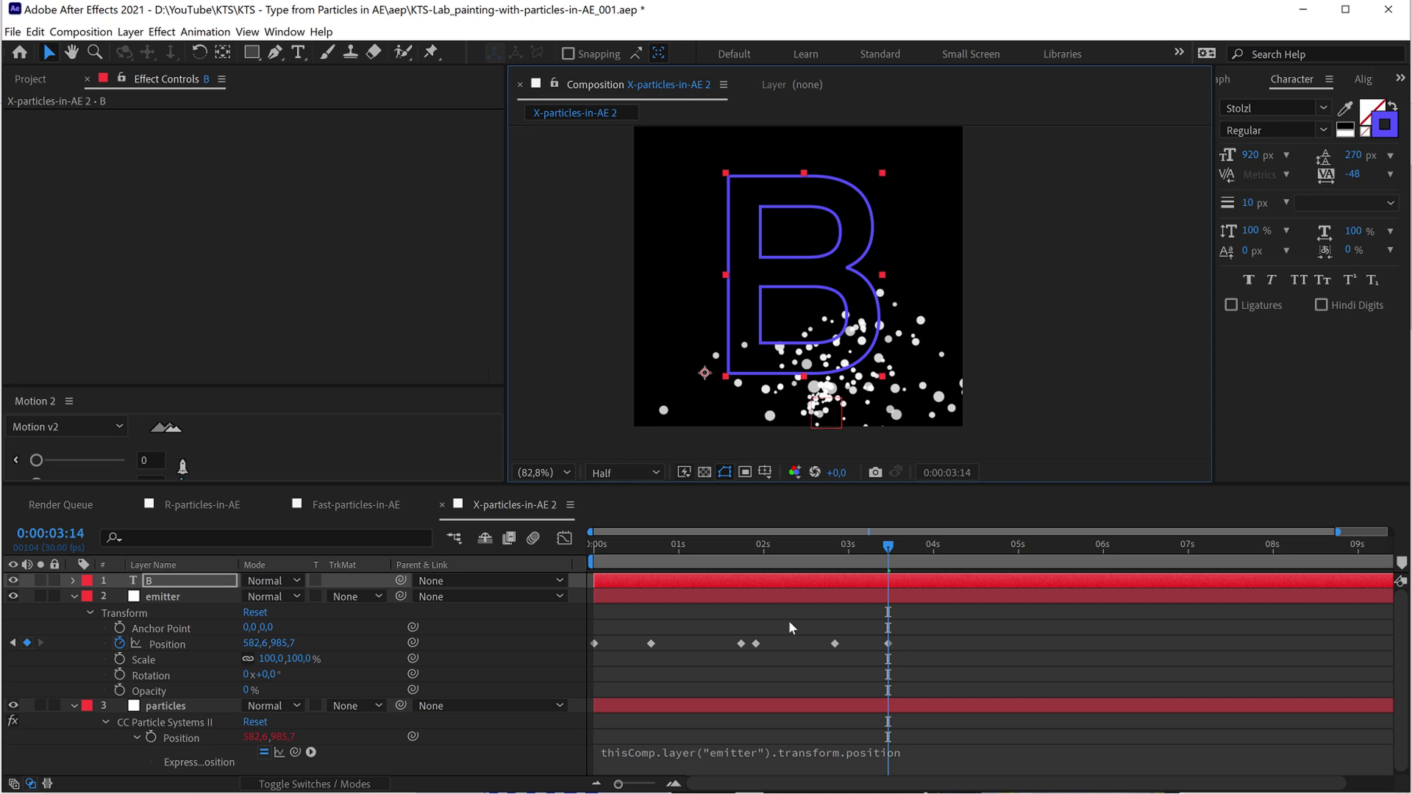
Step: Delete all emitter Position keyframes after the first and, at 0:00:00:00, place the emitter on the B's upper-left corner
drag(906, 634, 640, 653)
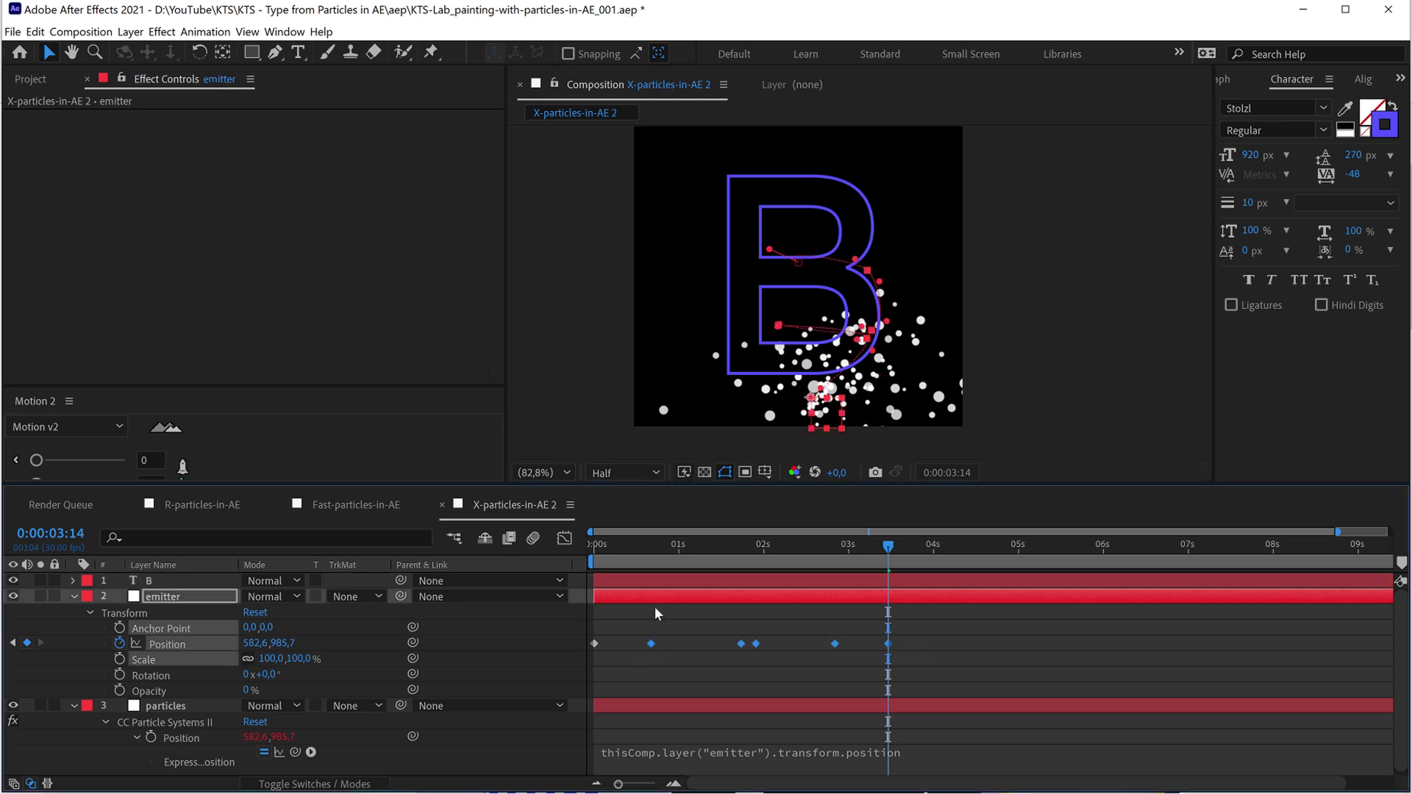
key(Delete)
click(601, 546)
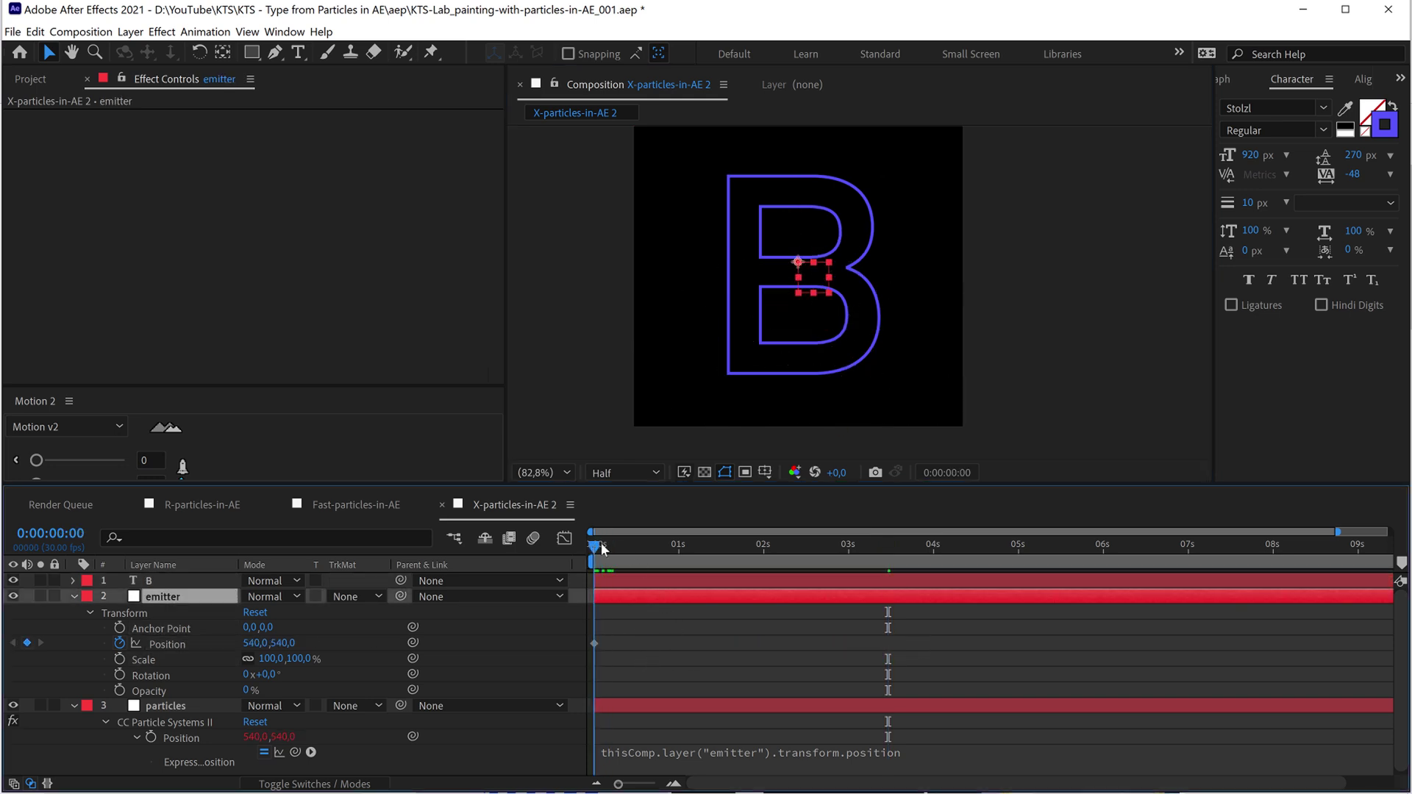
drag(818, 286, 739, 197)
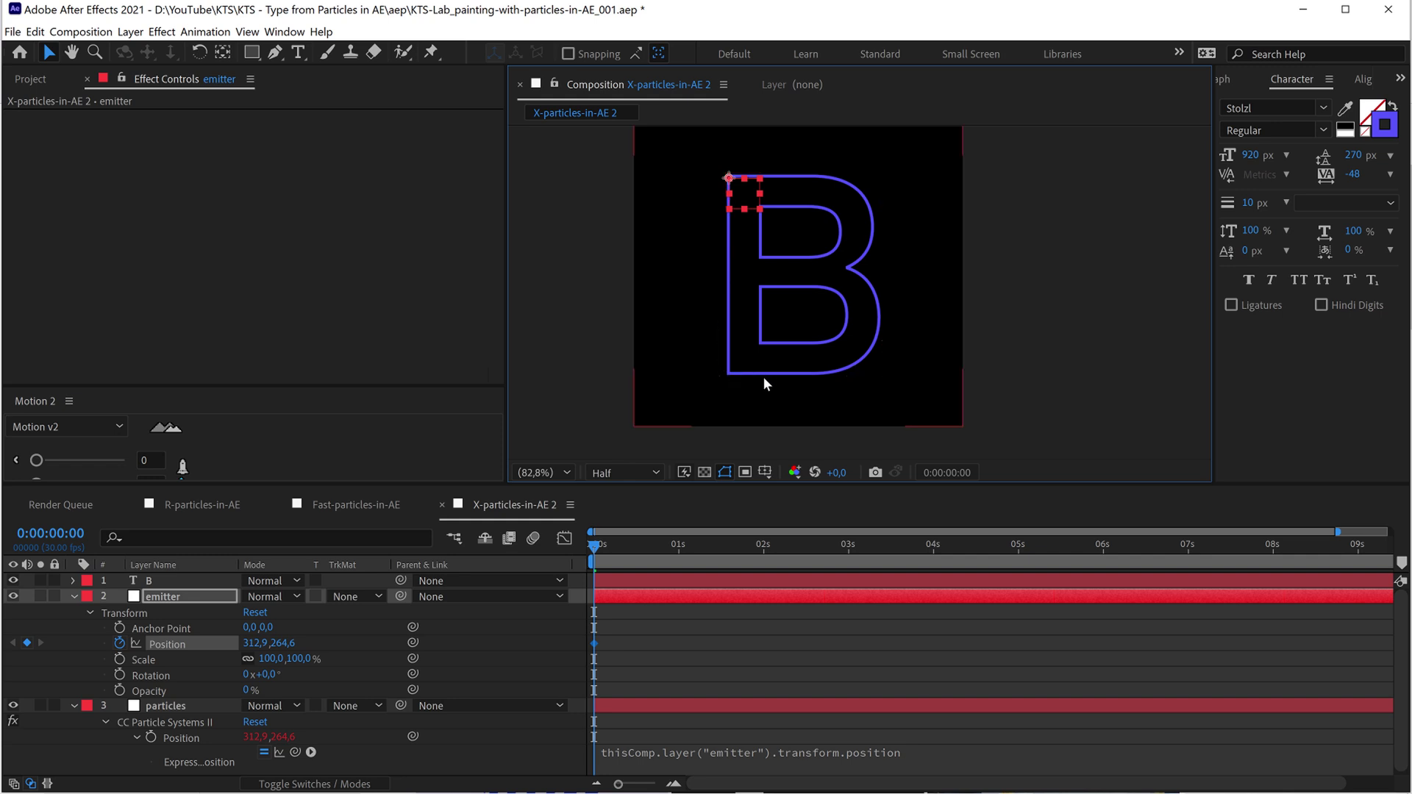
Step: At 0:00:00:23, place the emitter on the B's lower-left corner and straighten the motion path along the stem
drag(600, 562, 659, 562)
drag(743, 193, 746, 397)
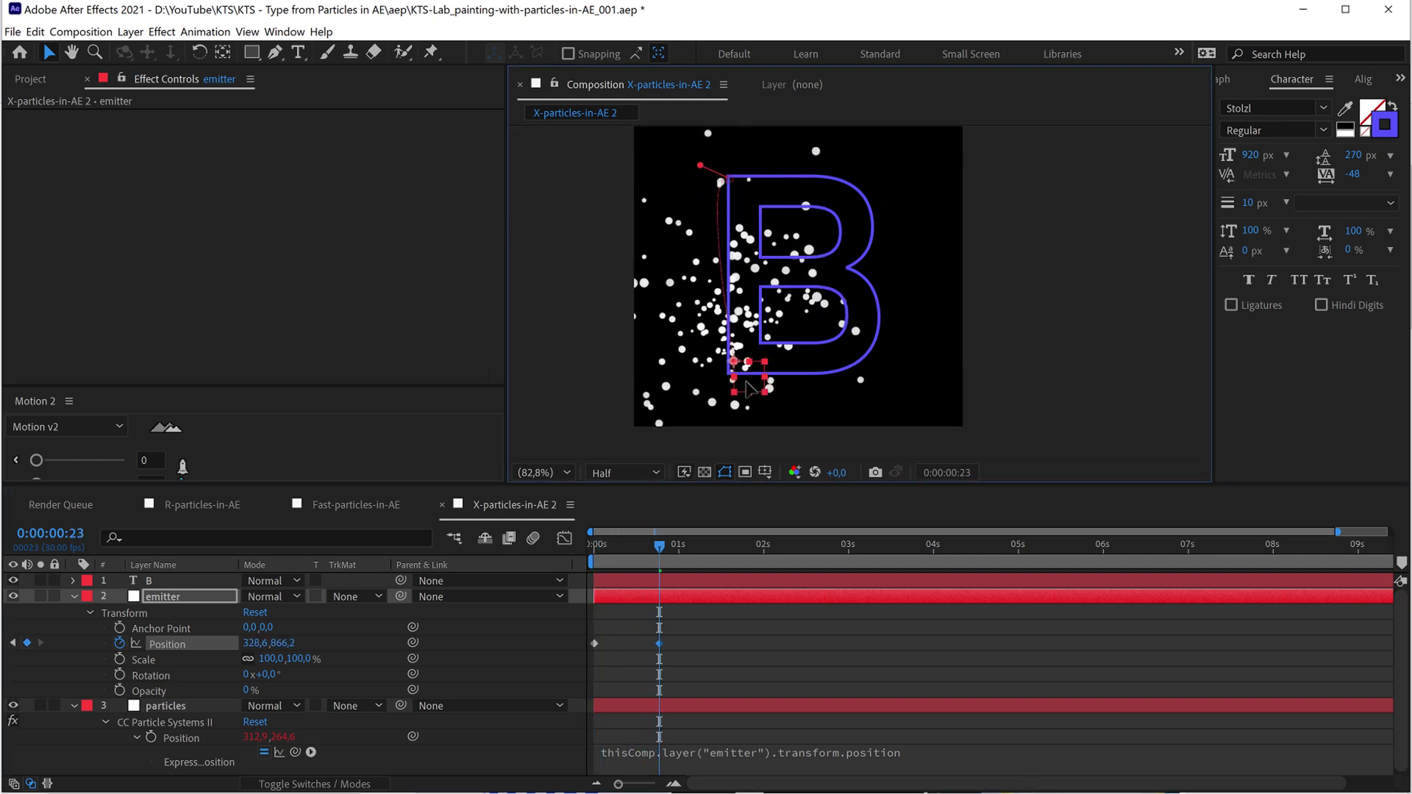
drag(700, 165, 729, 202)
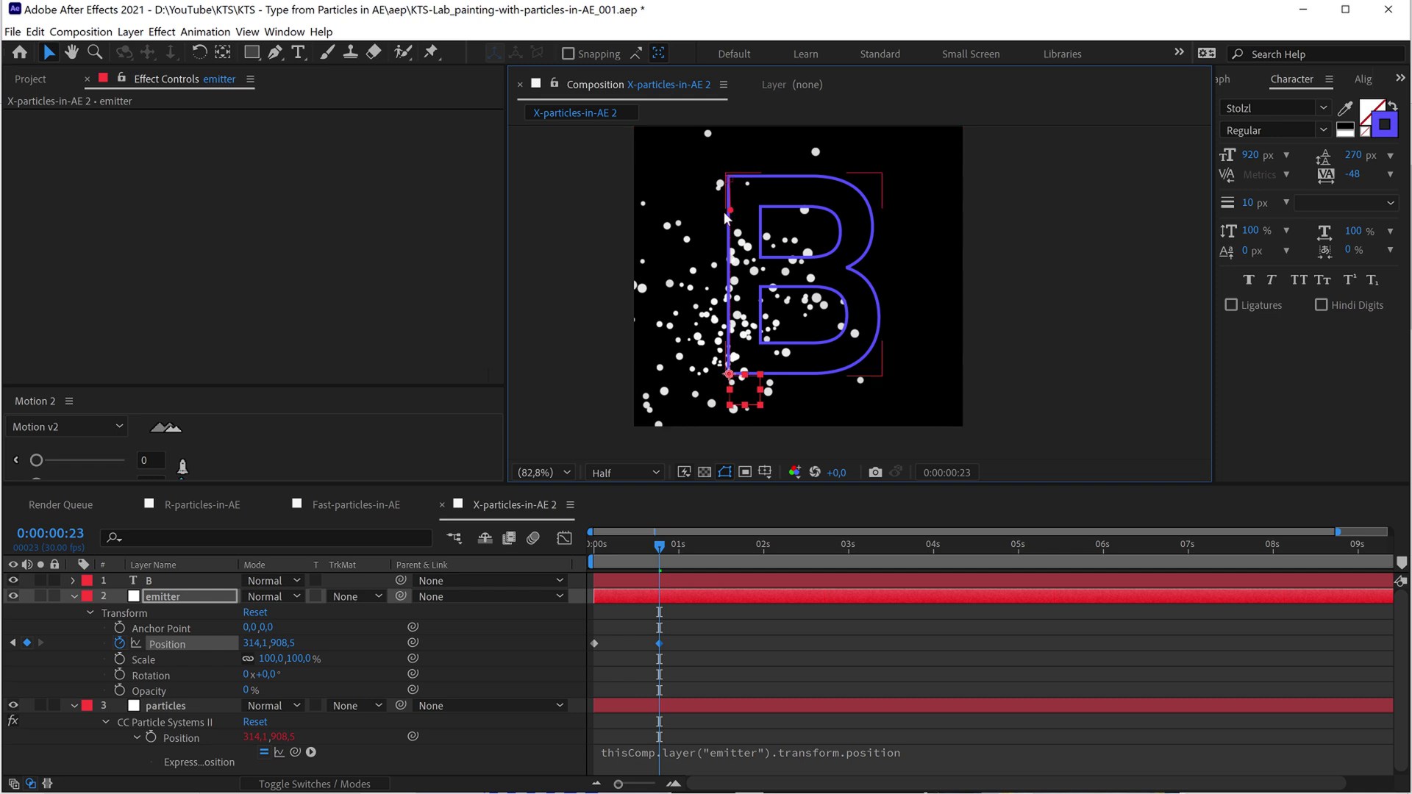
Step: Keyframe the emitter along the B's bottom edge and, at 0:00:02:02, on the lower bowl's right side at about 812, 730
drag(690, 562, 712, 562)
drag(745, 399, 907, 331)
click(769, 563)
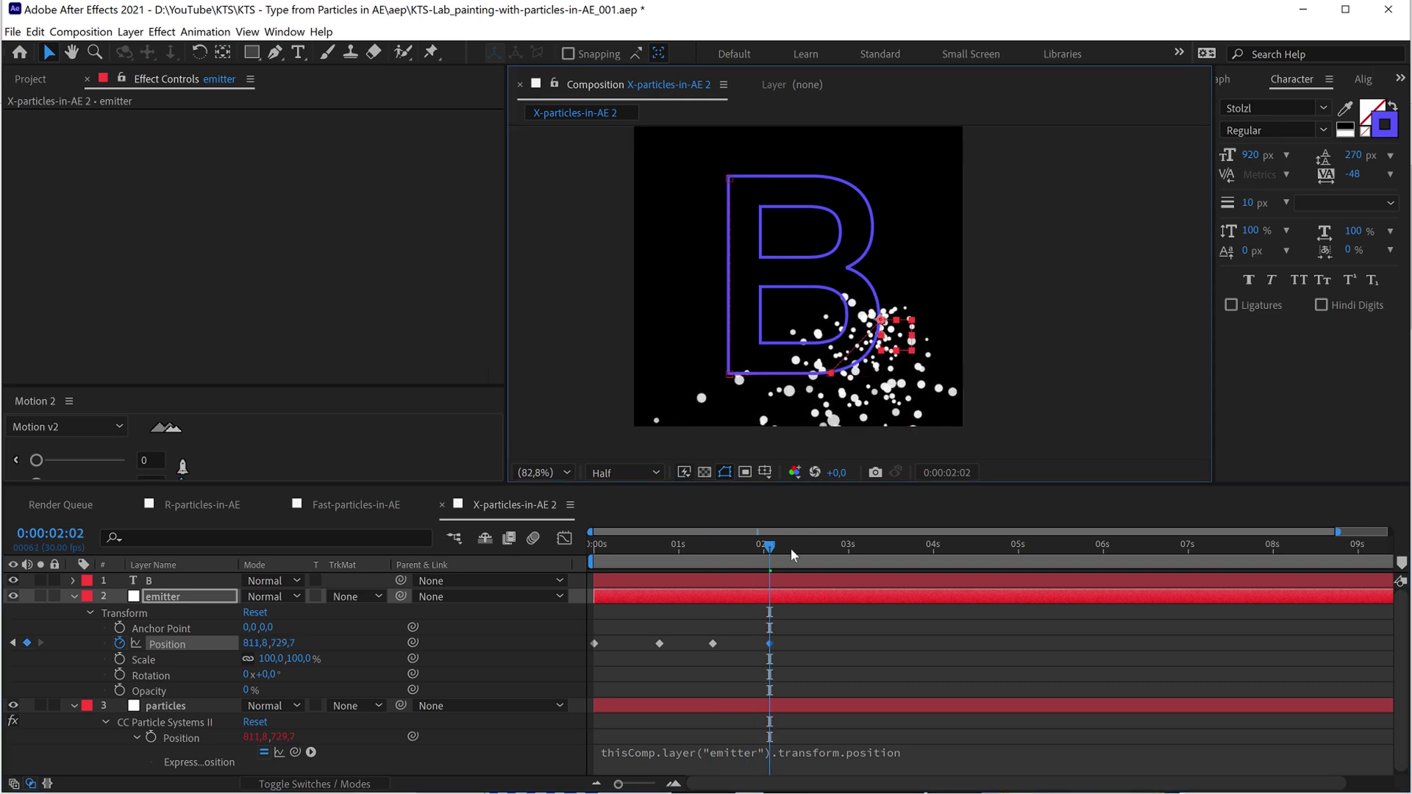
Step: Continue keyframing the emitter up the B's right side and along its top, ending at the upper-left corner at 0:00:04:10
click(820, 561)
drag(906, 330, 757, 190)
click(872, 547)
click(918, 547)
click(920, 551)
click(960, 547)
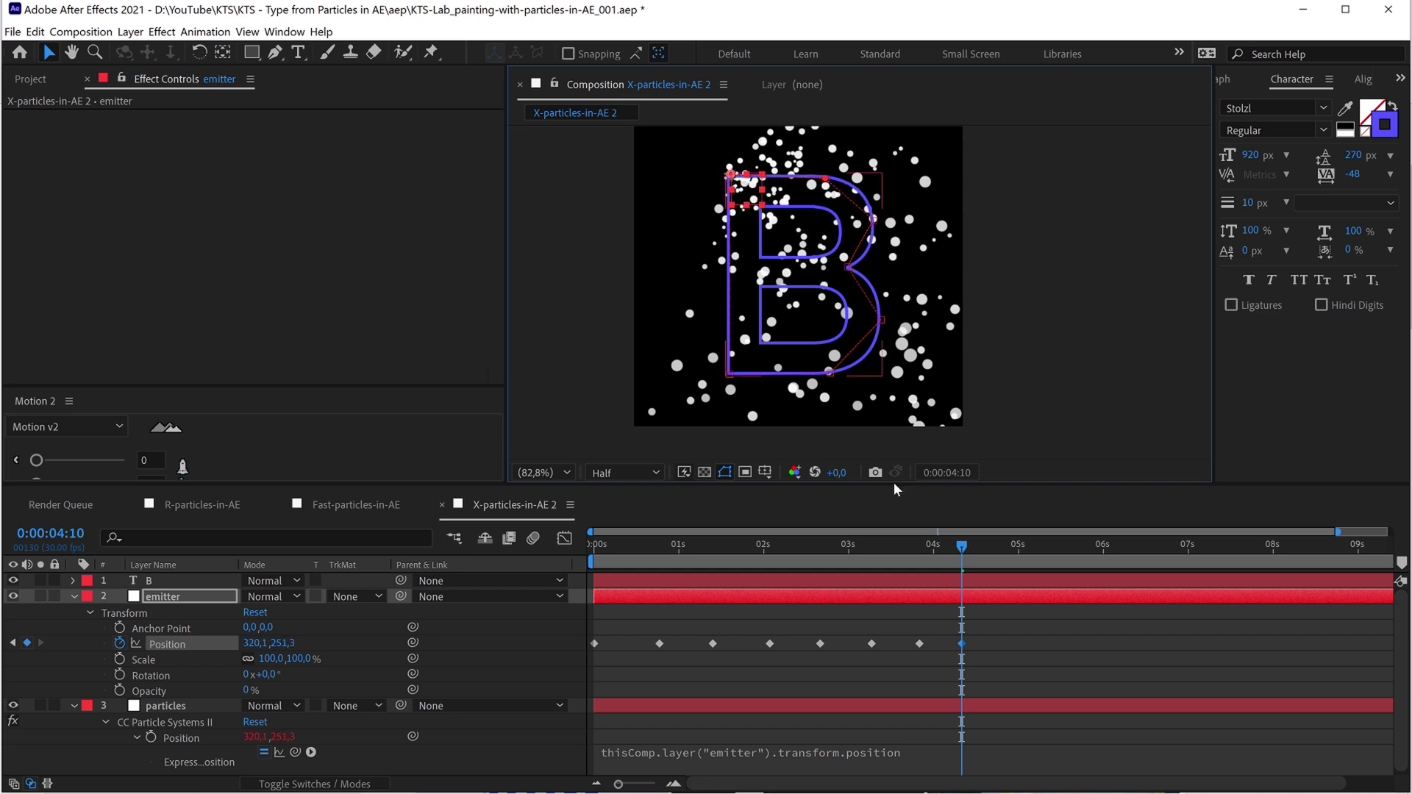
Step: Preview the emitter's full path around the B, then select the emitter layer
key(space)
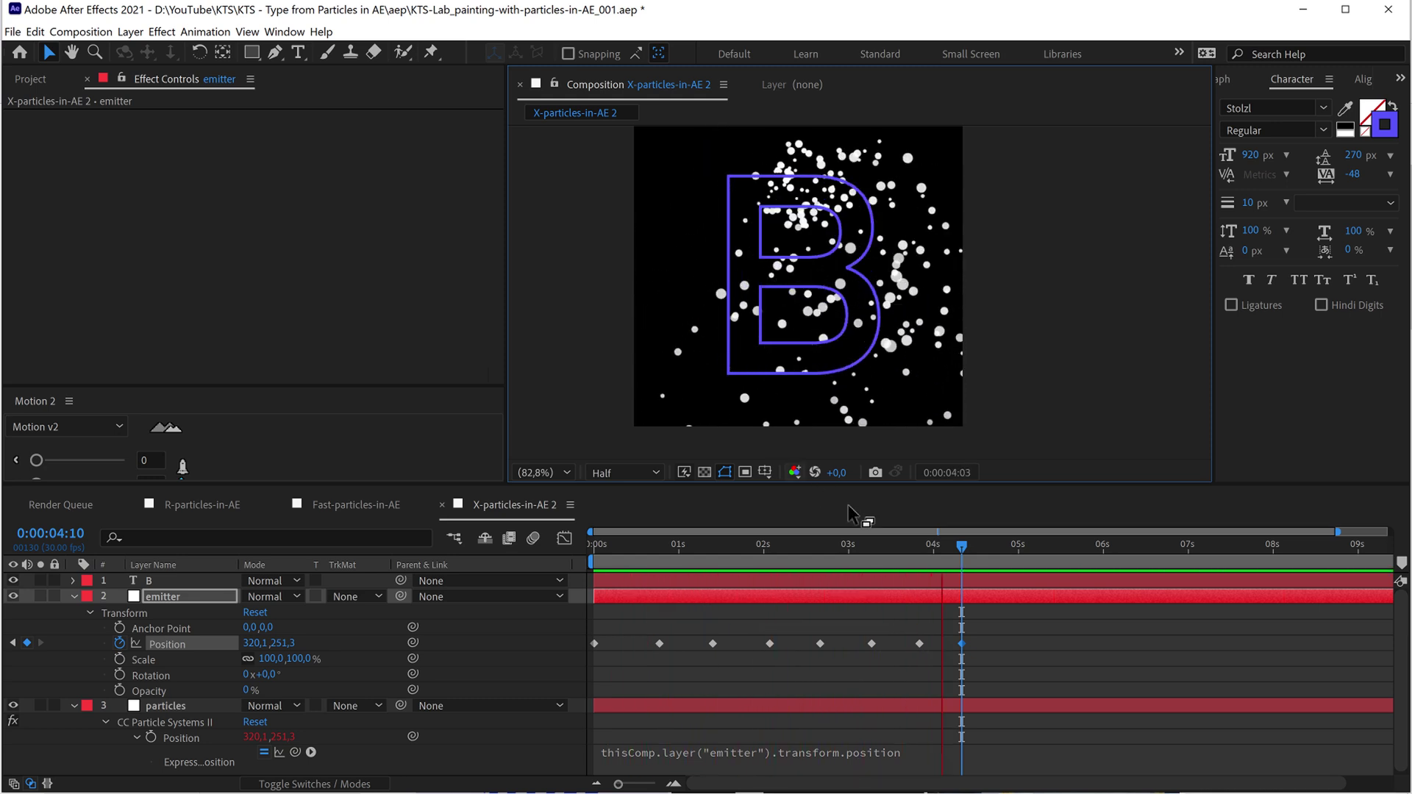
key(space)
key(g)
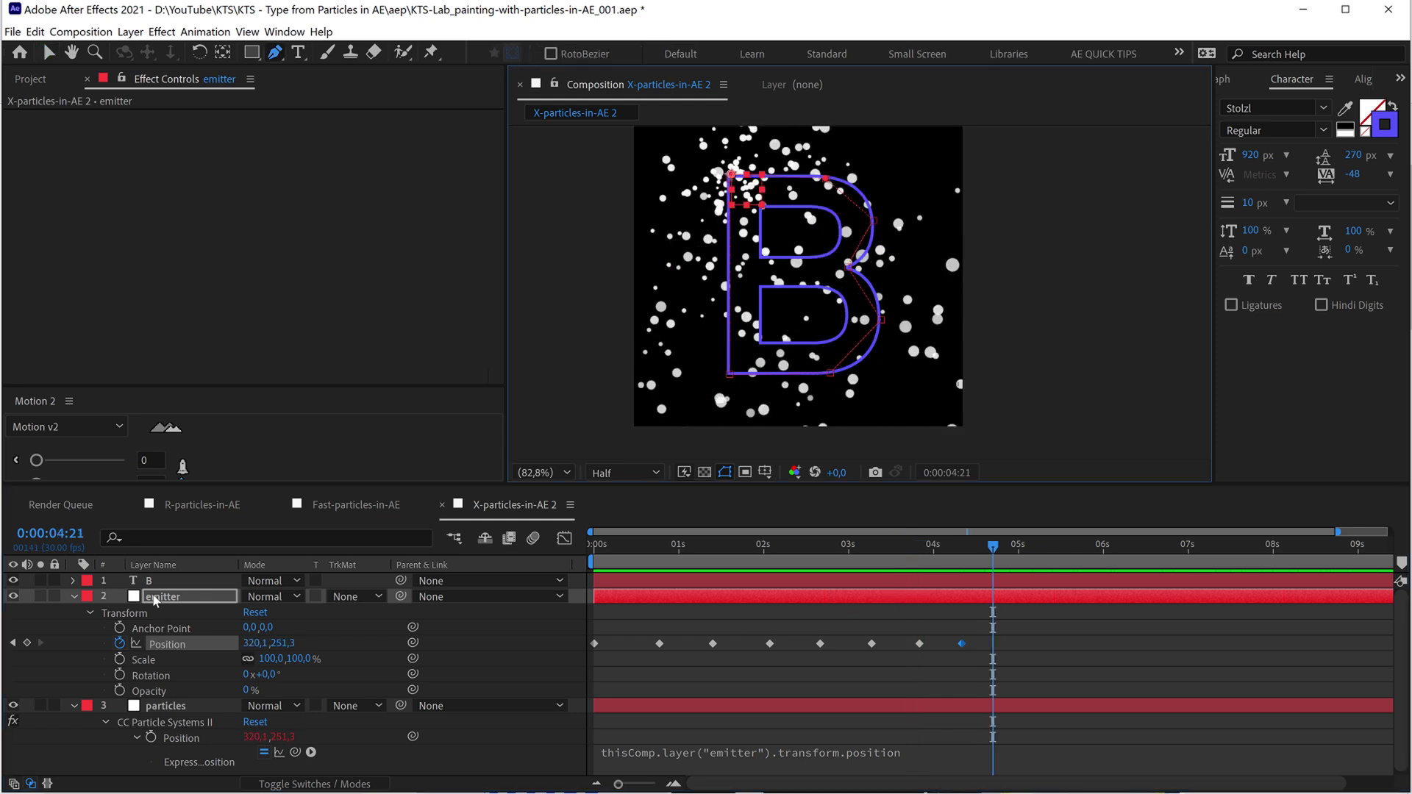
click(162, 597)
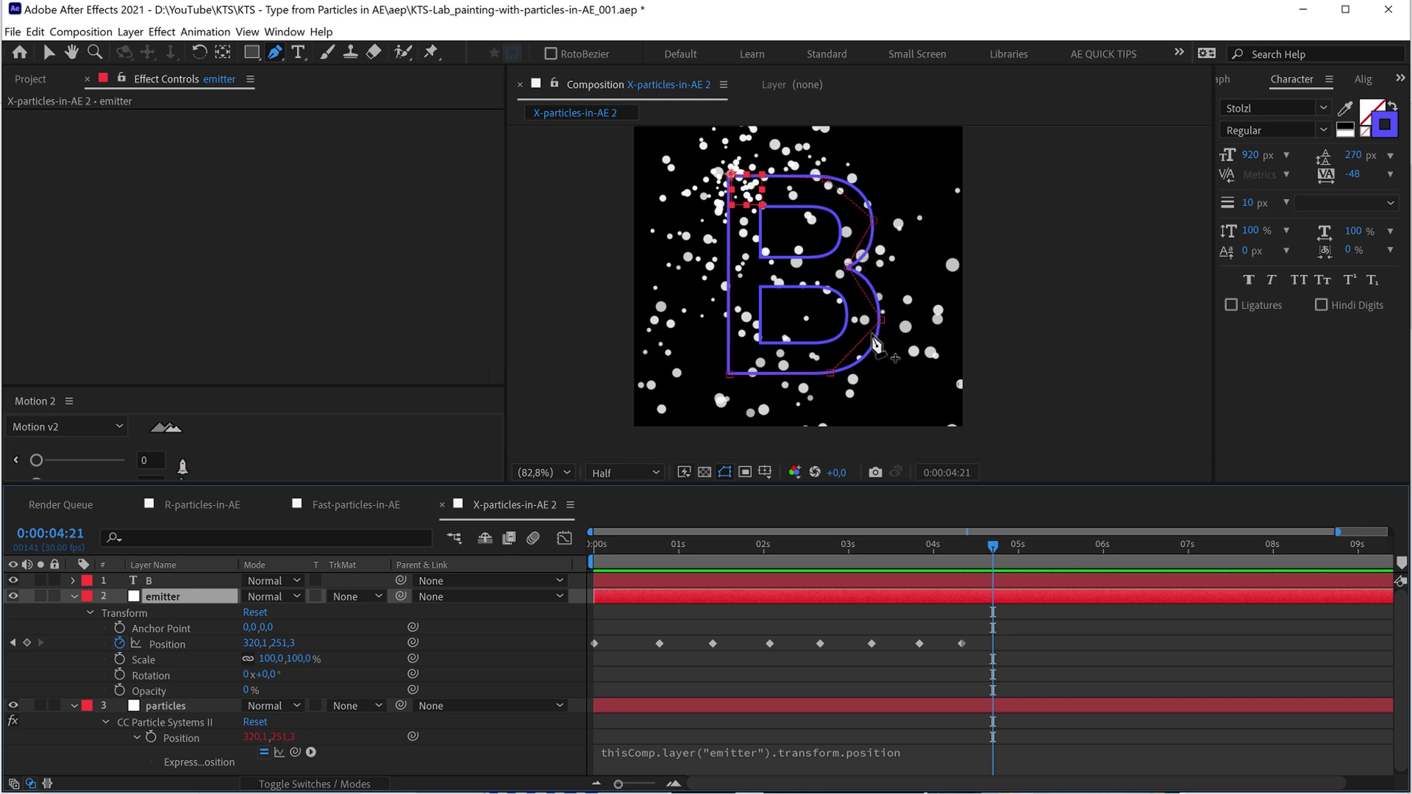
Step: Set the Velocity of CC Particle Systems II on the particles layer to 0,1 and preview the result
drag(673, 482, 668, 521)
click(187, 729)
click(180, 744)
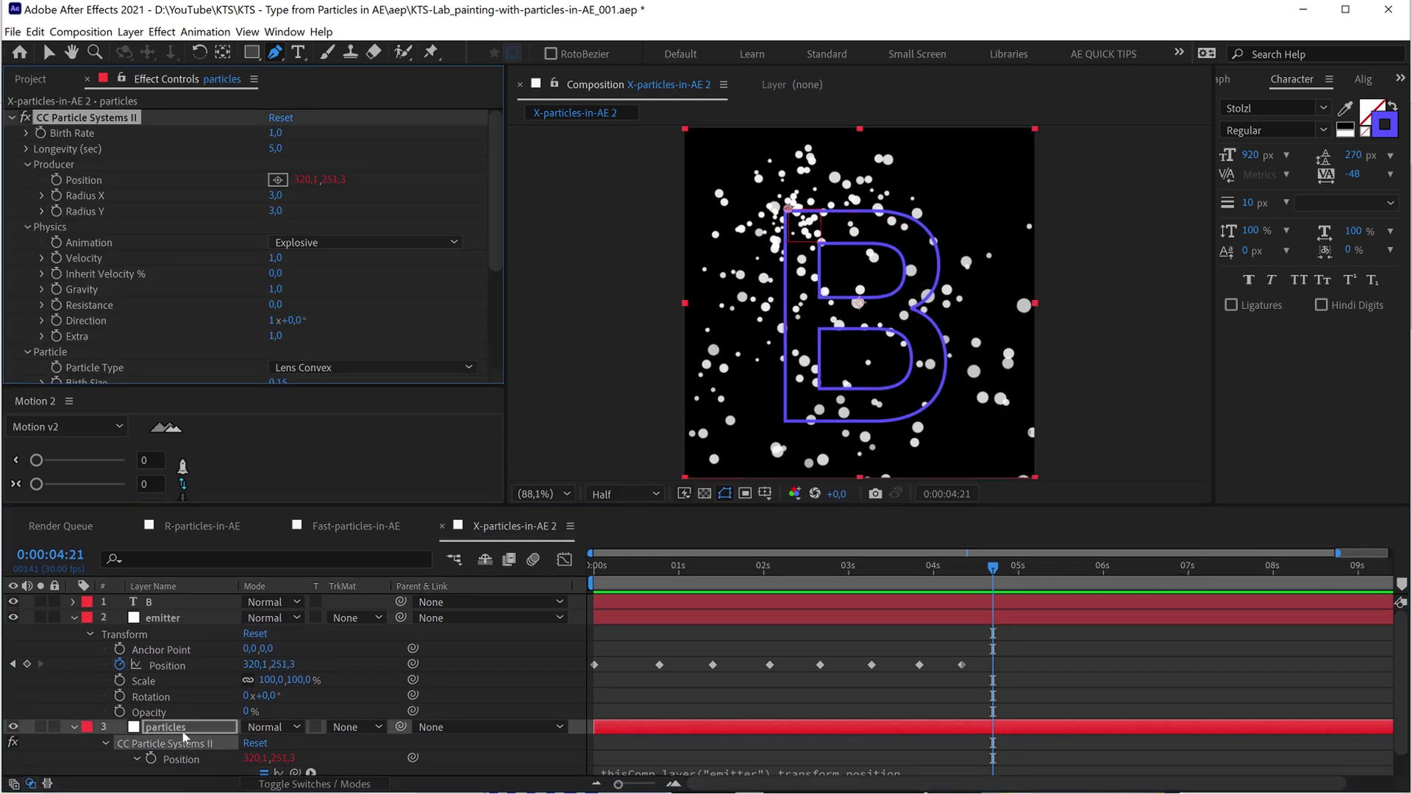
scroll(285, 253, down, 1)
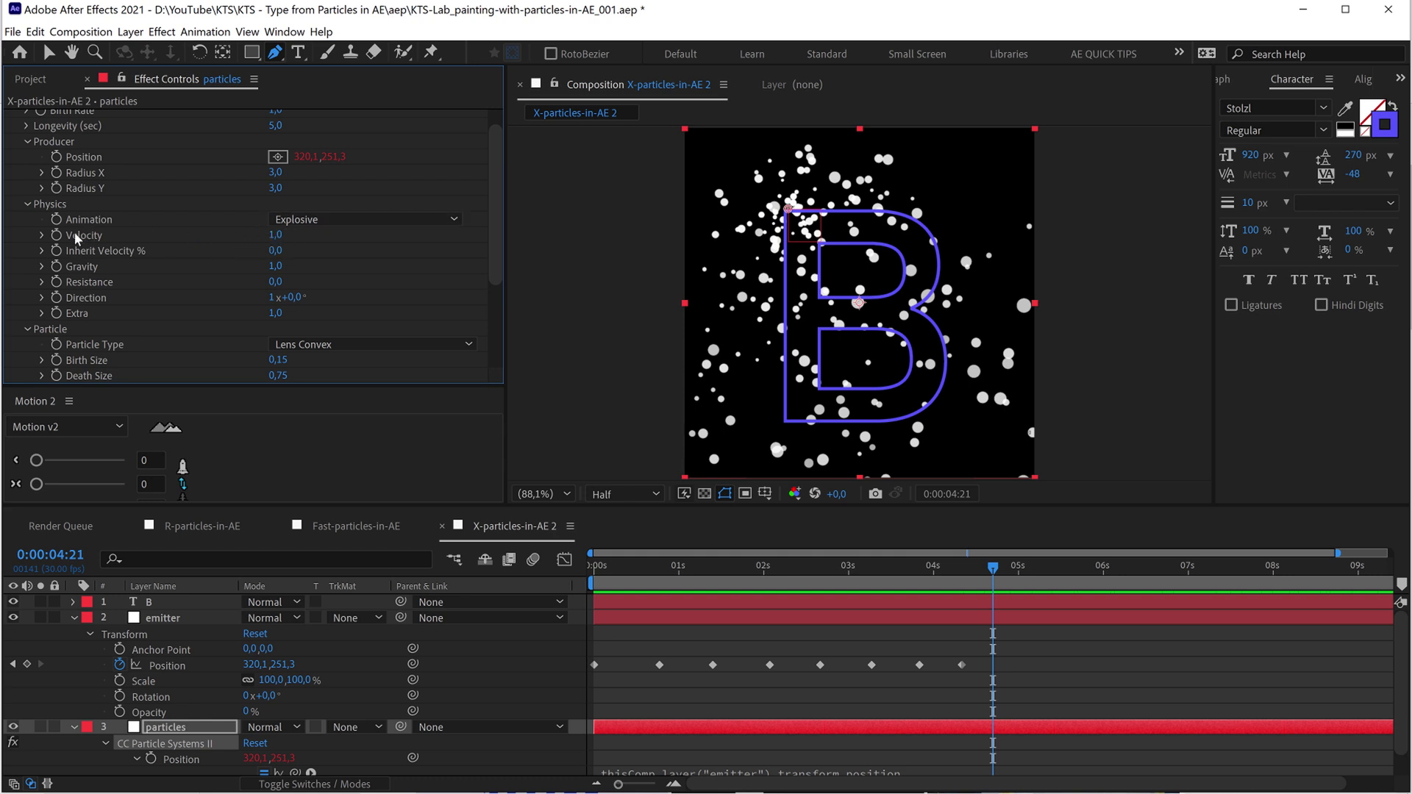
scroll(276, 229, down, 2)
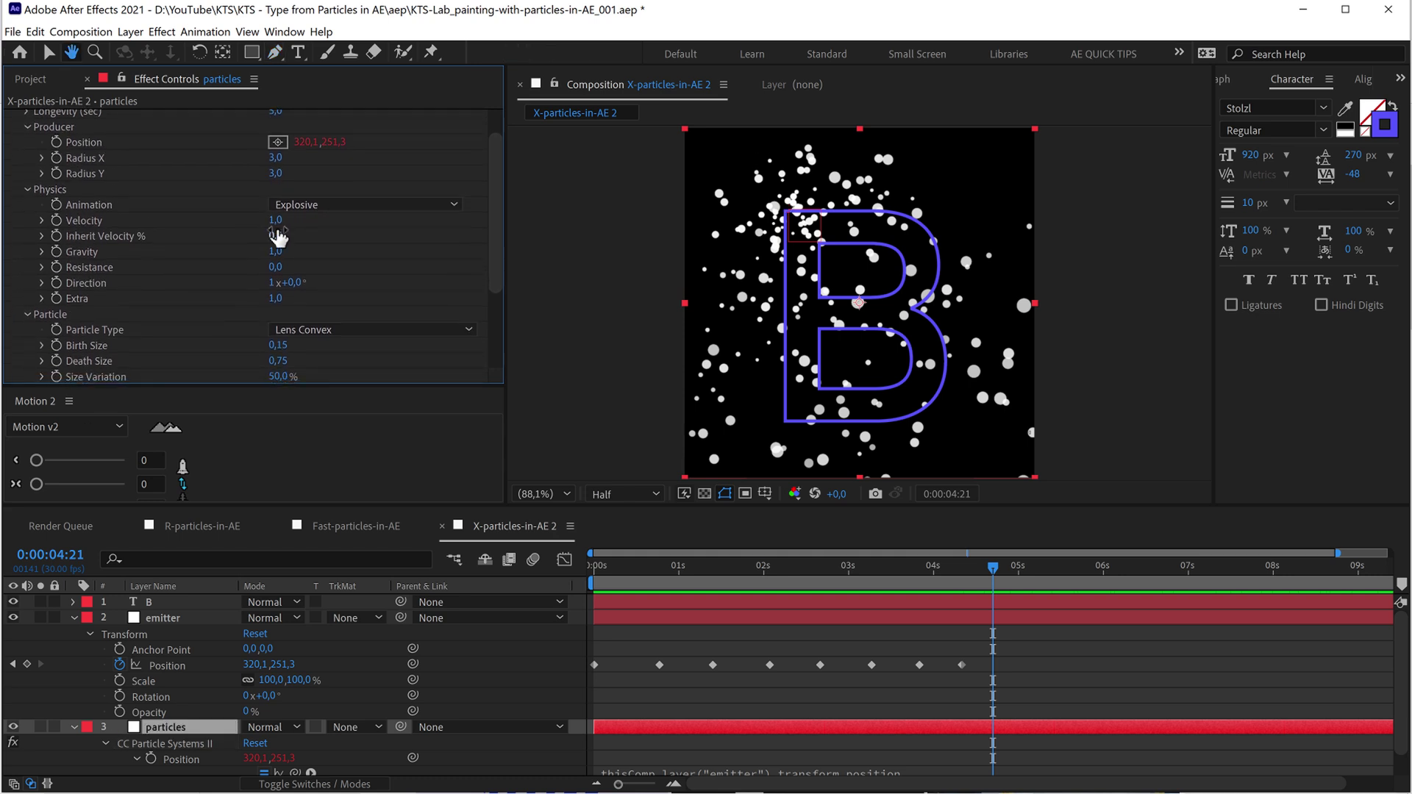
click(277, 221)
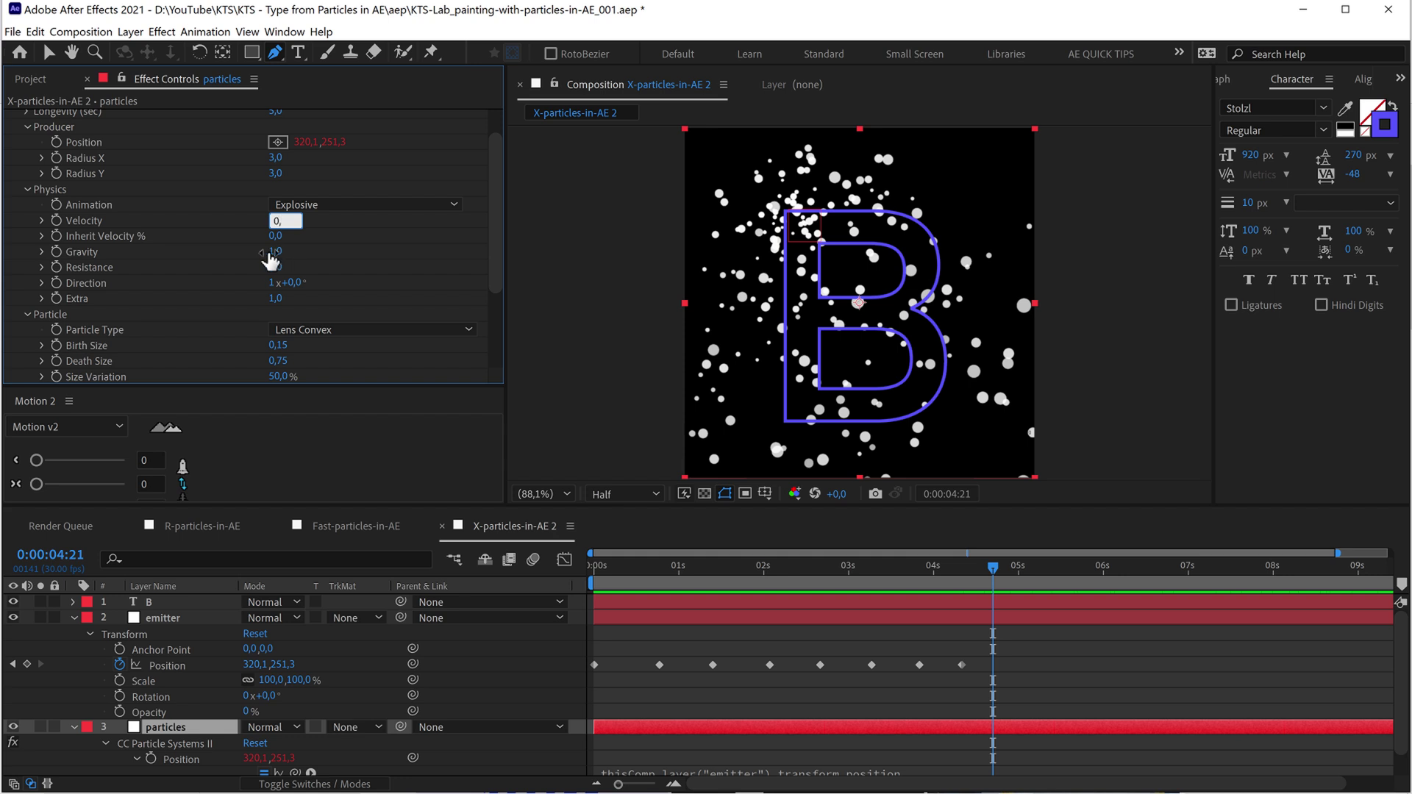
key(Return)
key(space)
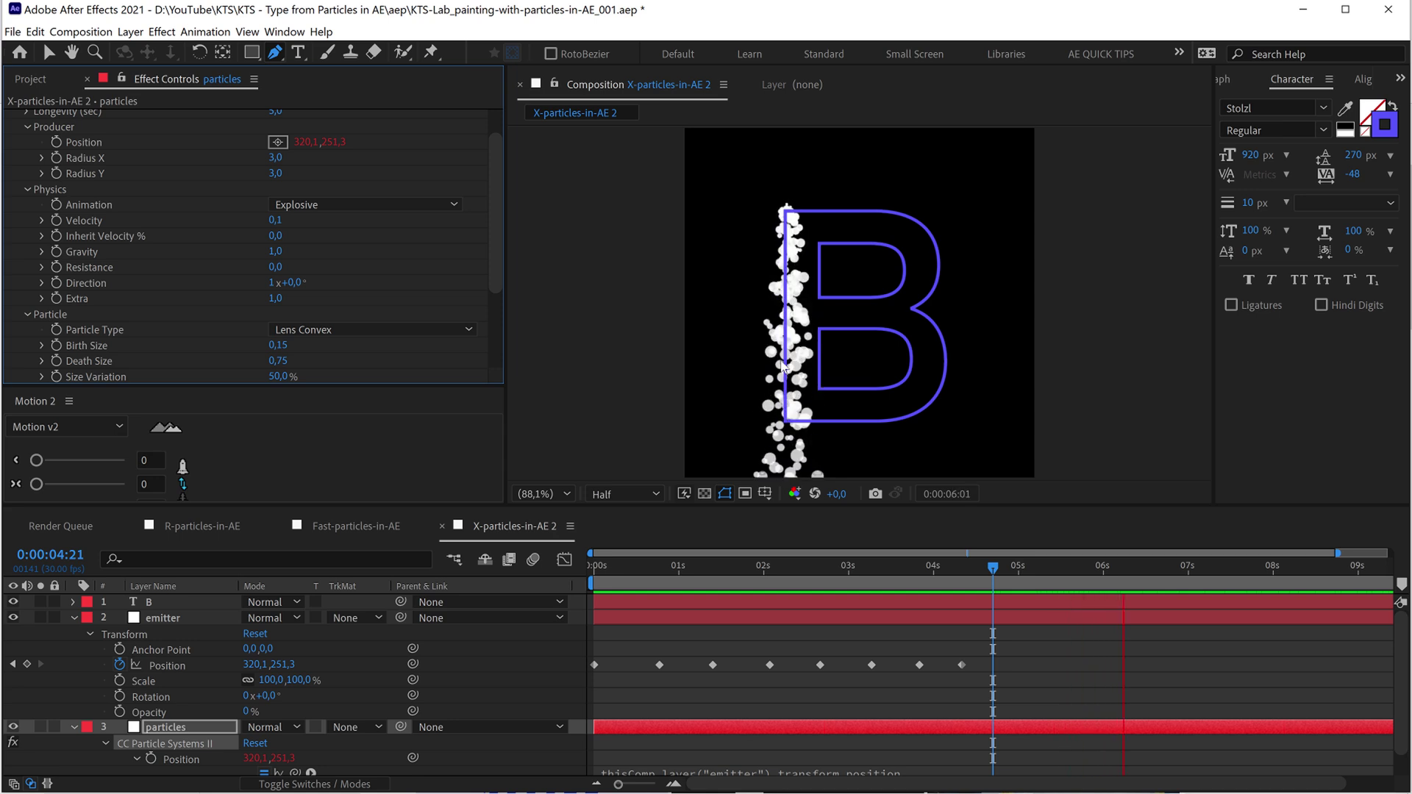
key(space)
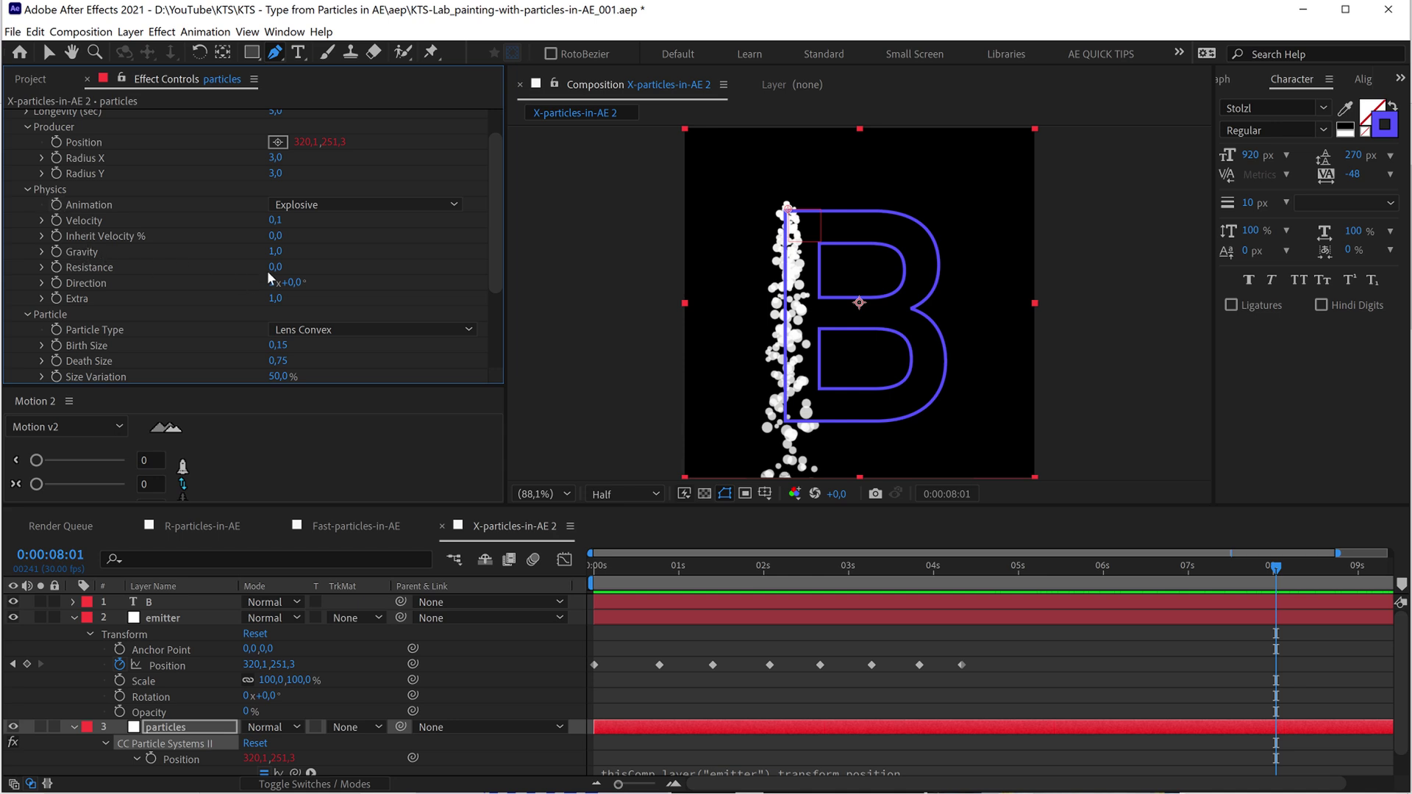
Step: Set the particle system's Gravity to 0 and preview the trail
click(276, 252)
text(0)
key(Return)
key(space)
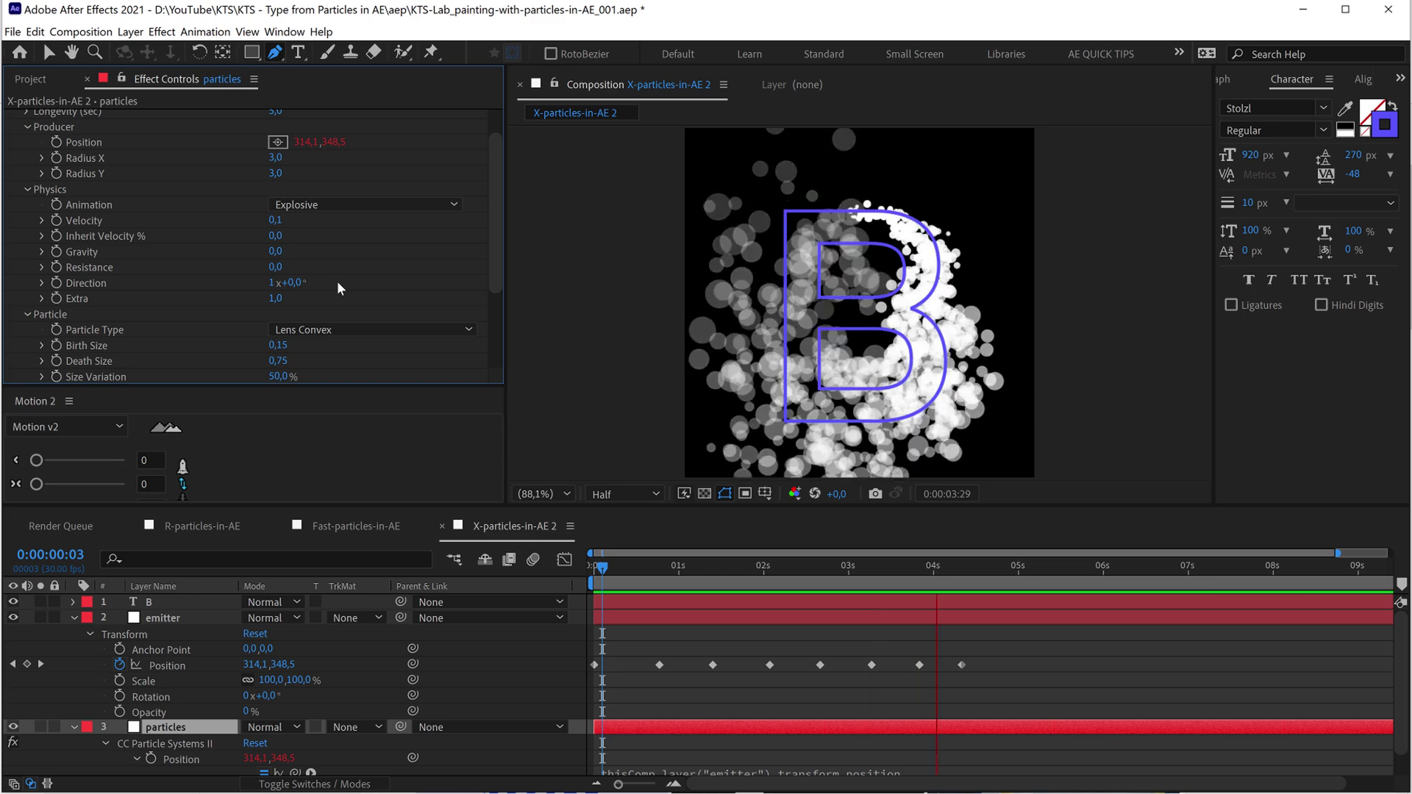
key(space)
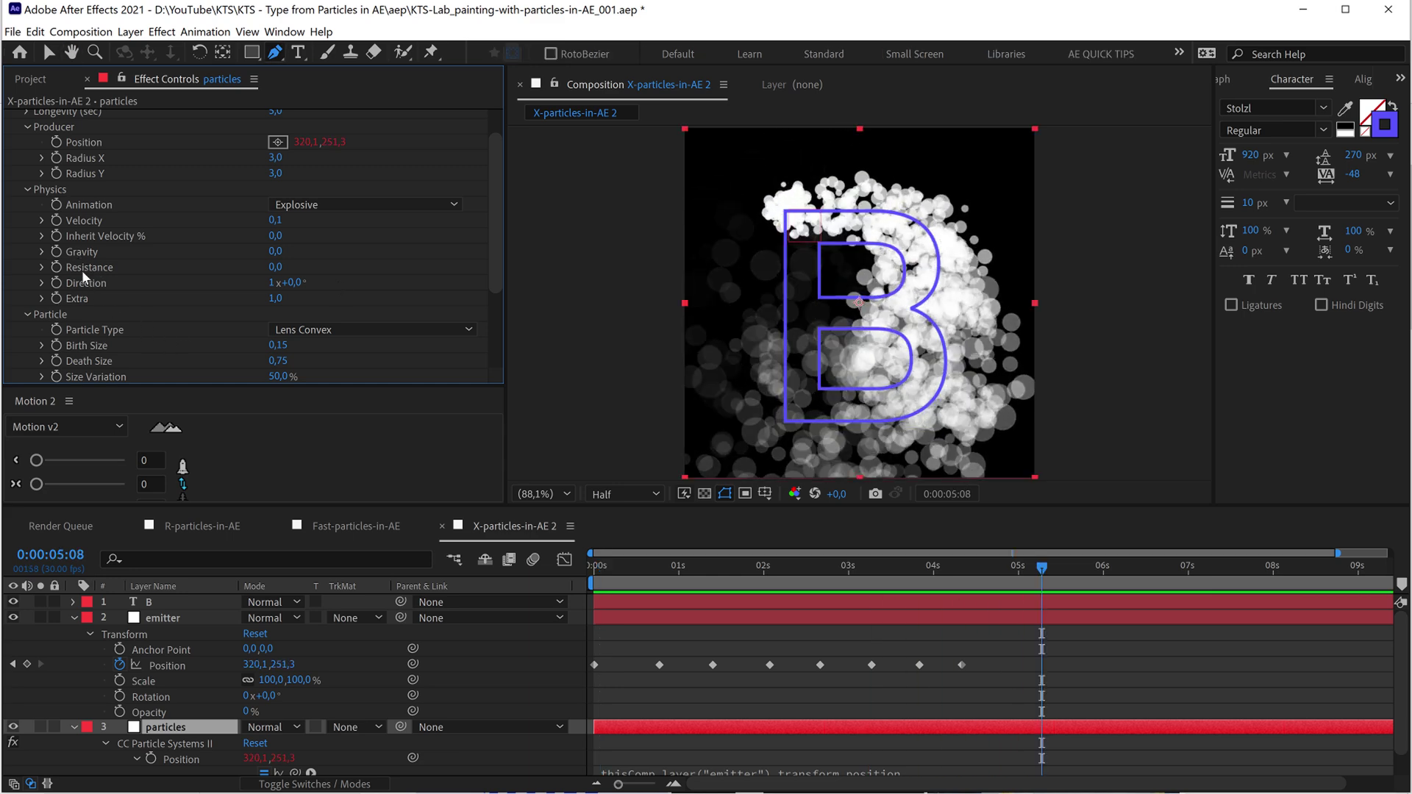
Step: Set the particle system's Resistance to 20 and play the animation to check the trail
click(275, 269)
text(20)
key(Return)
key(space)
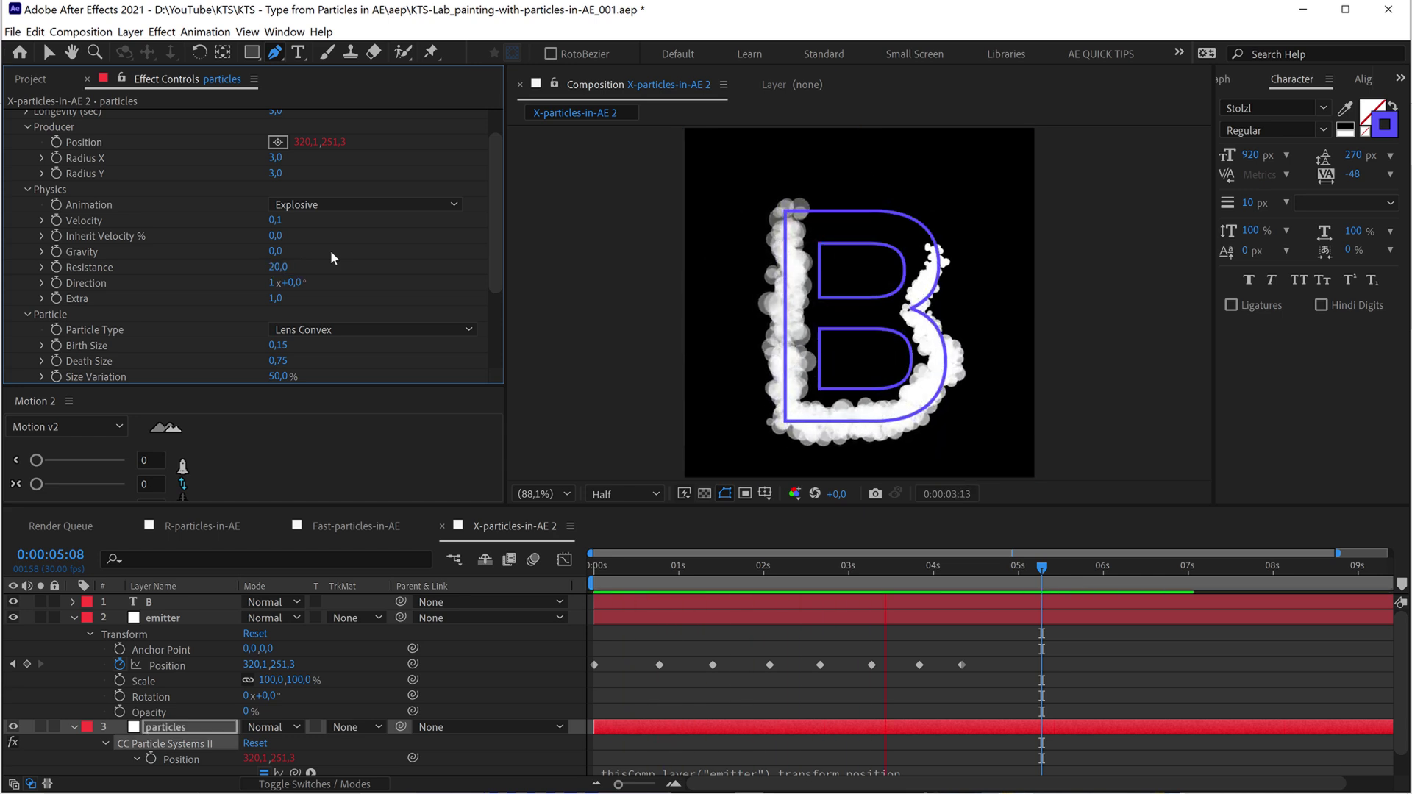
key(space)
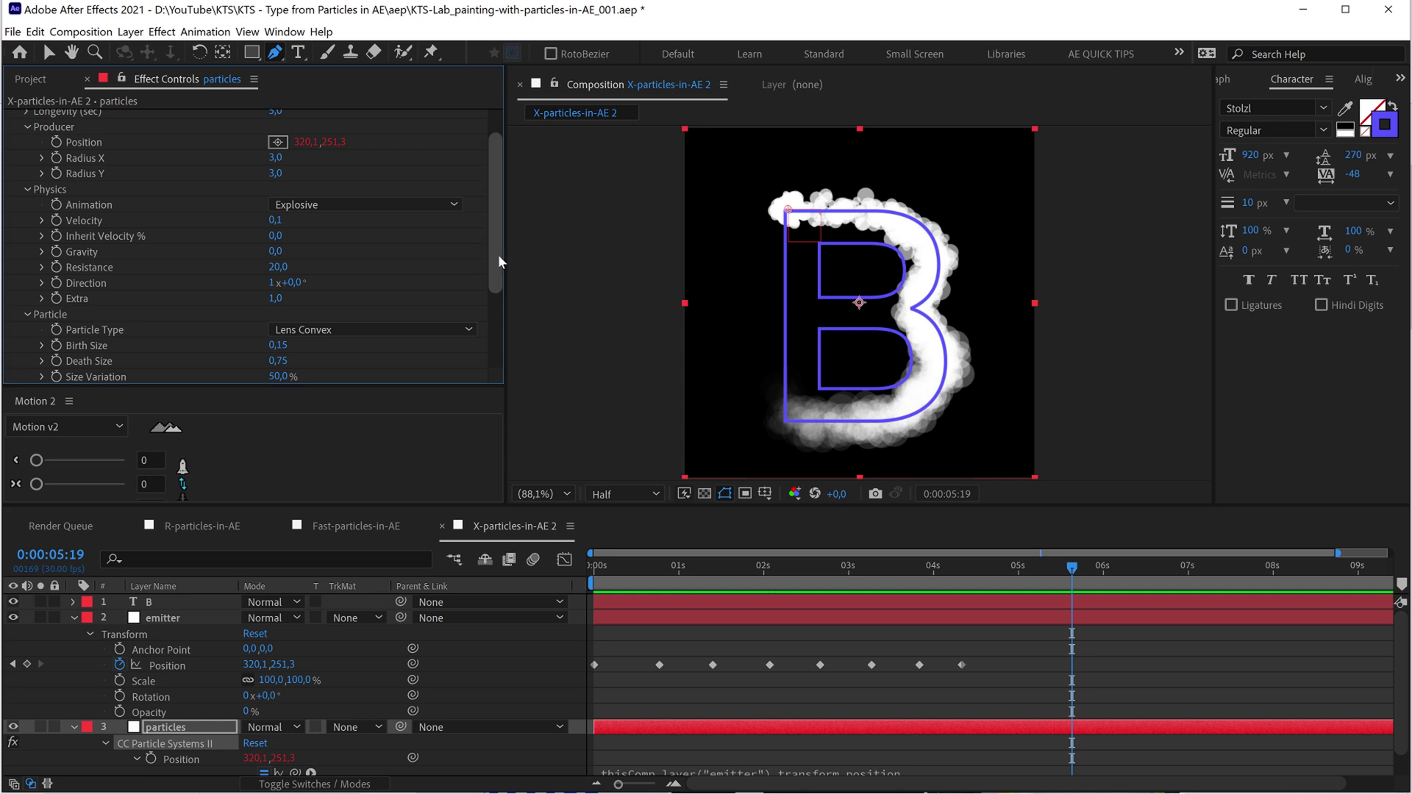
Step: Set the particles' Birth Size and Death Size to 1
drag(500, 253, 497, 307)
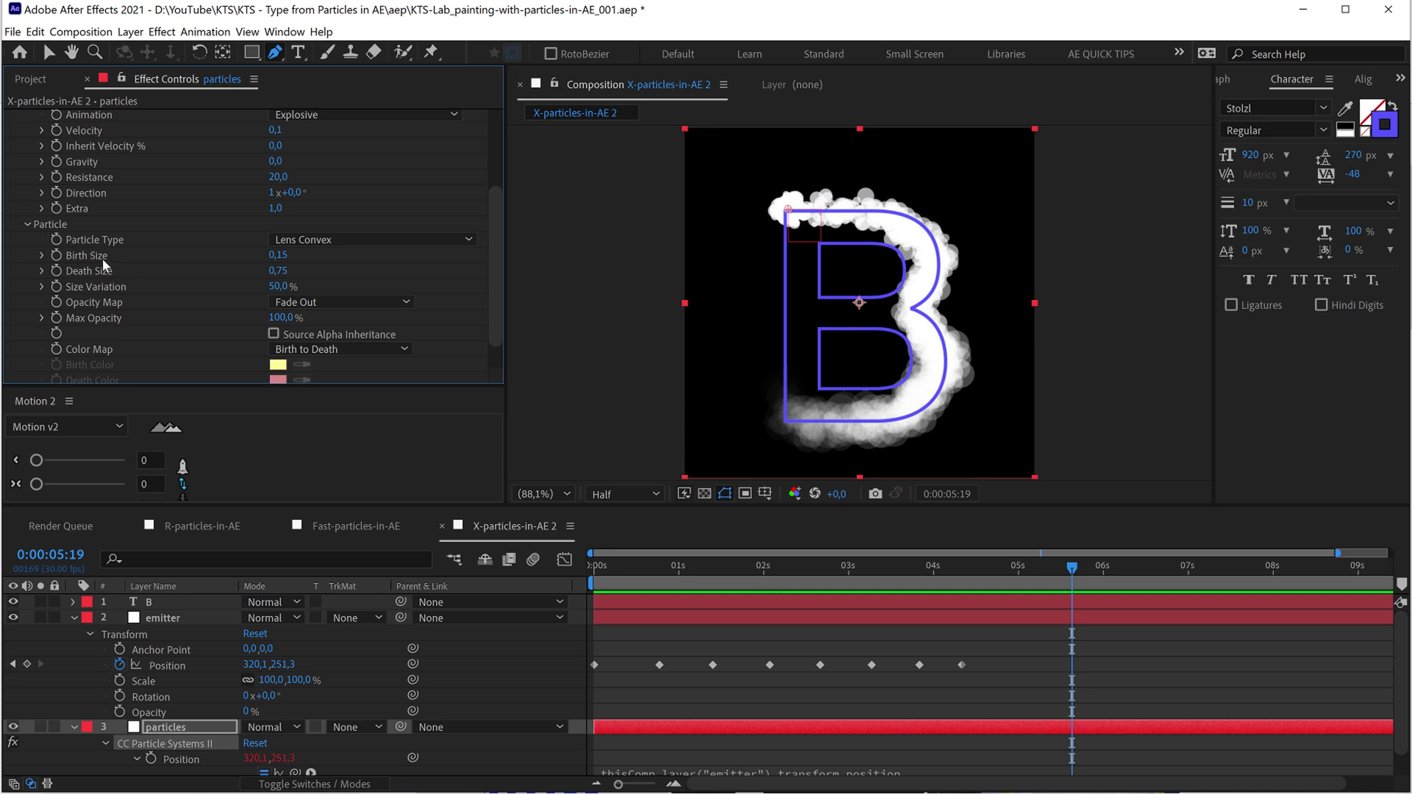
click(278, 255)
text(1)
key(Return)
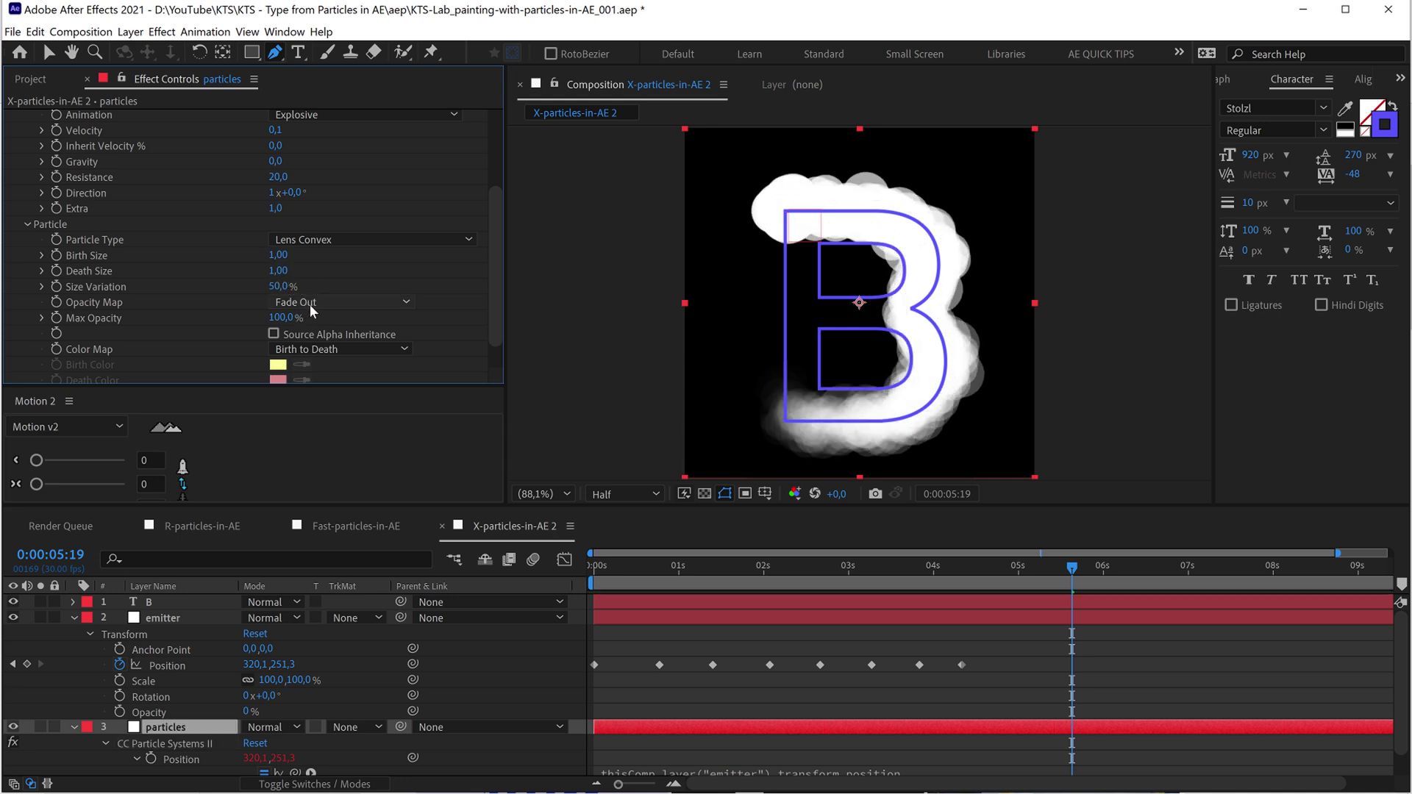
Step: Change the particles' Opacity Map to Constant and preview the painted B
click(292, 305)
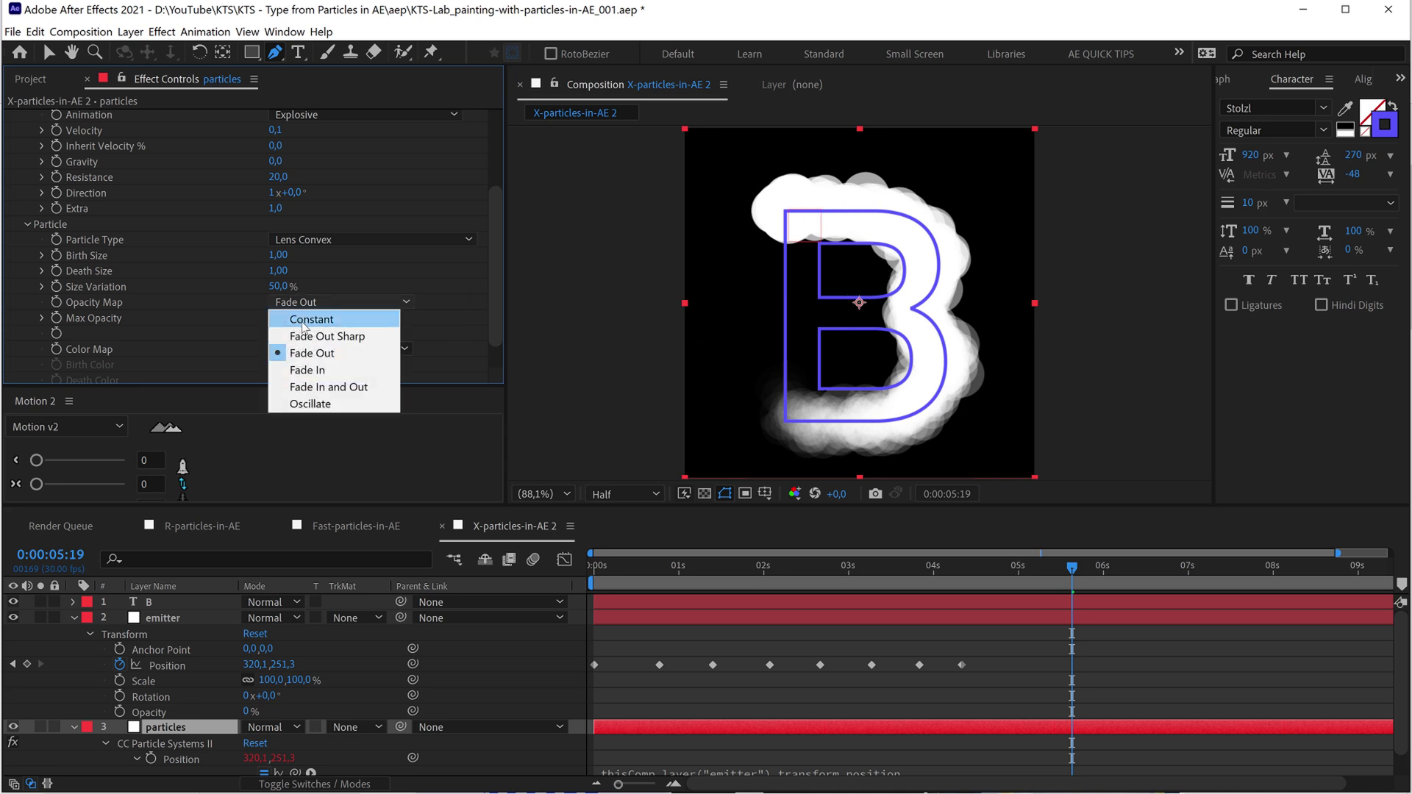
click(305, 324)
key(space)
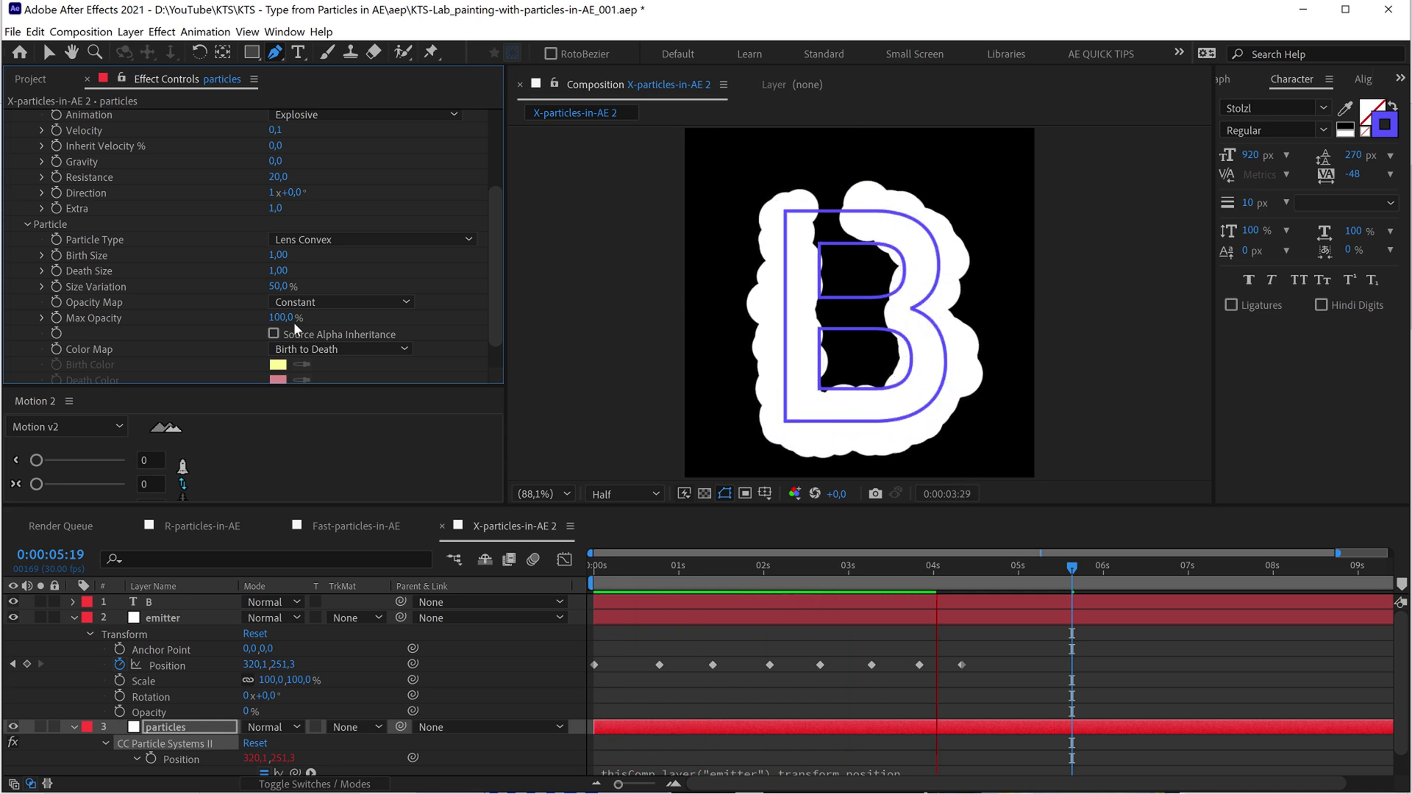
key(space)
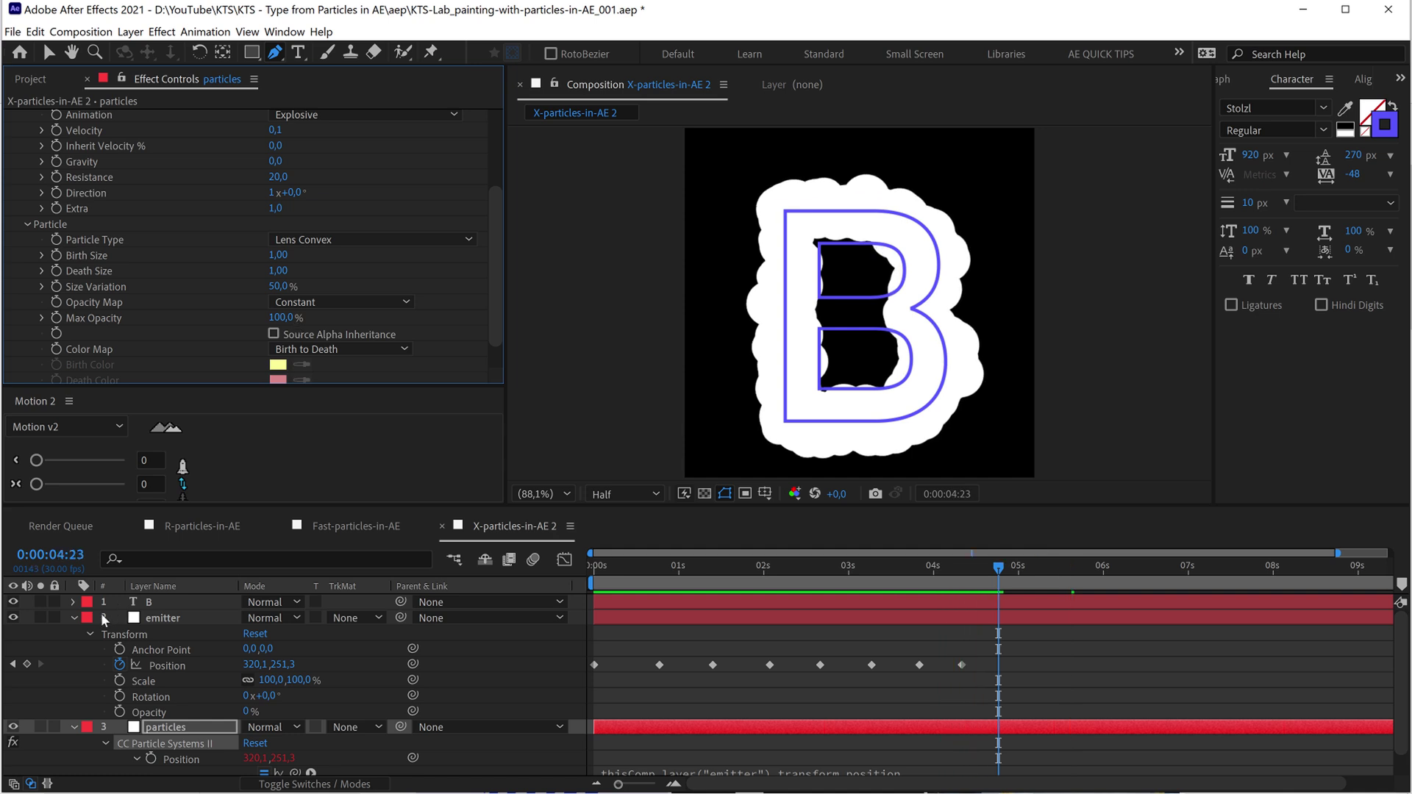
Step: Turn the B text layer into a guide layer and play back the start of the animation
click(151, 601)
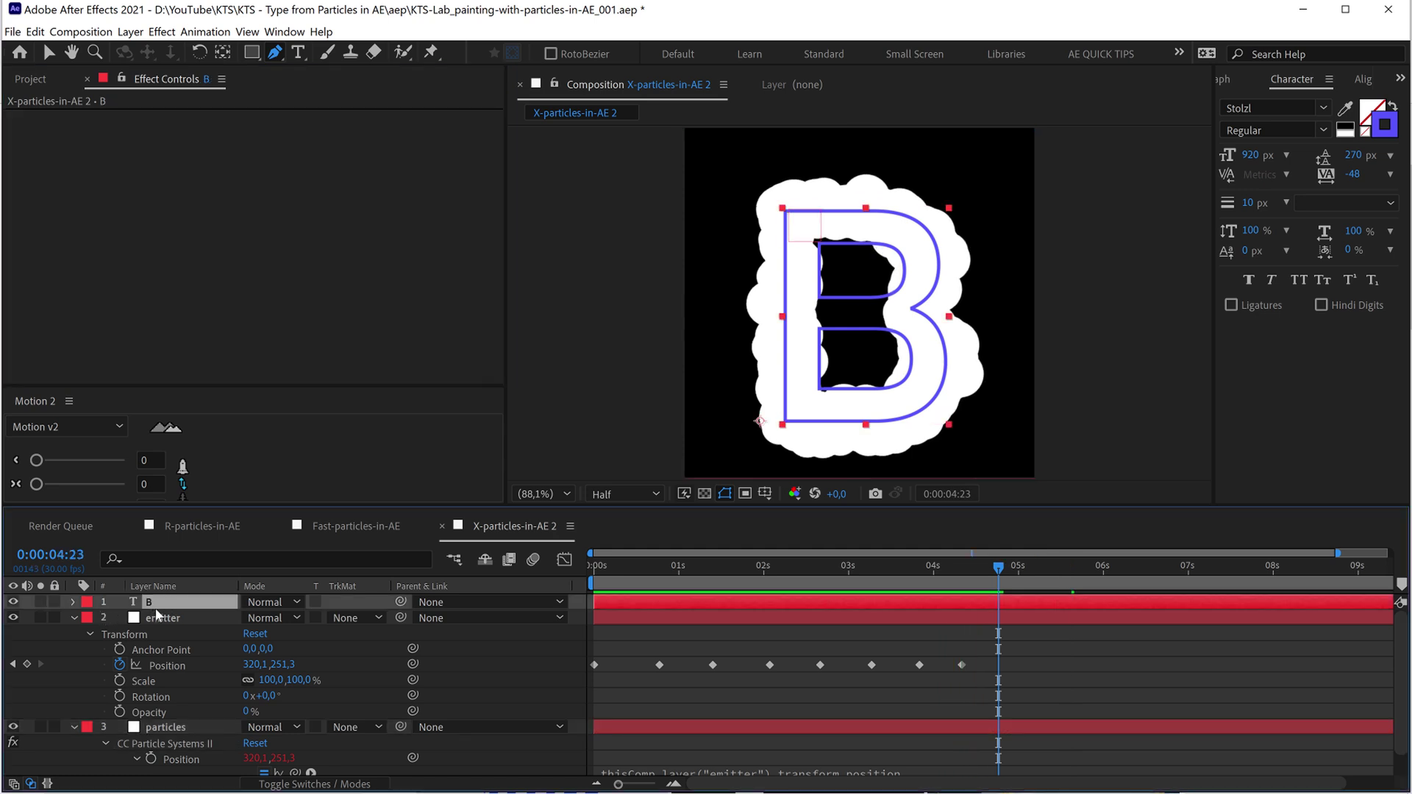
right_click(154, 606)
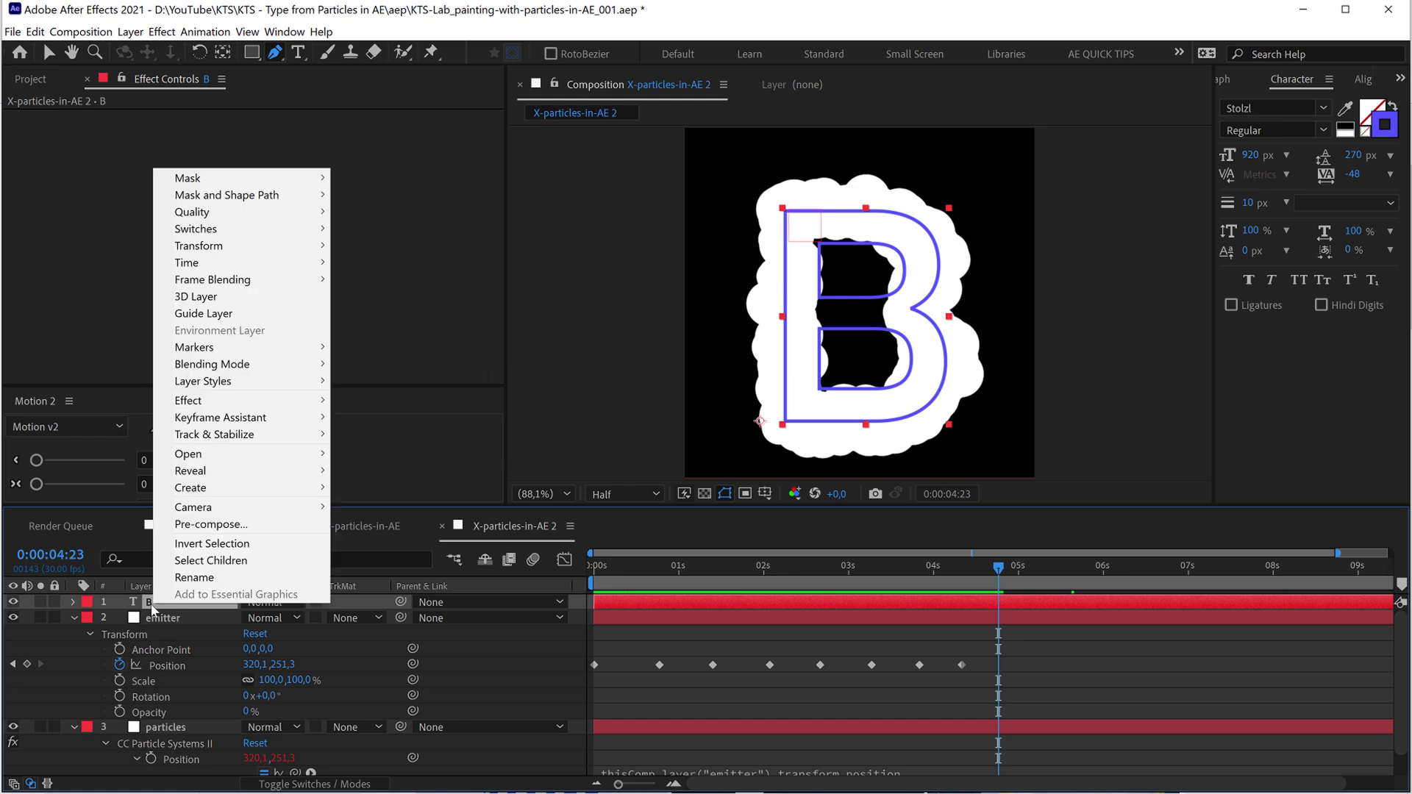
click(227, 321)
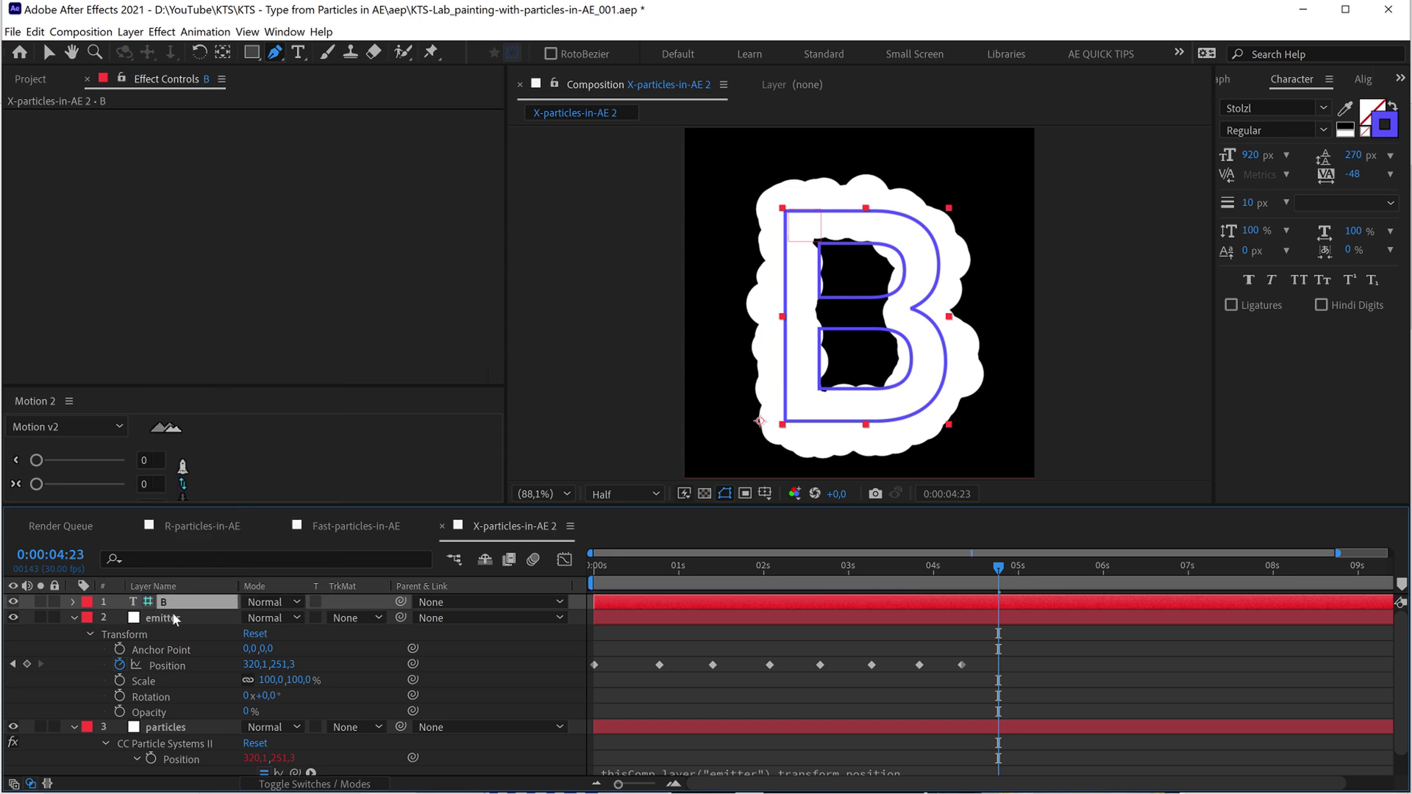
key(space)
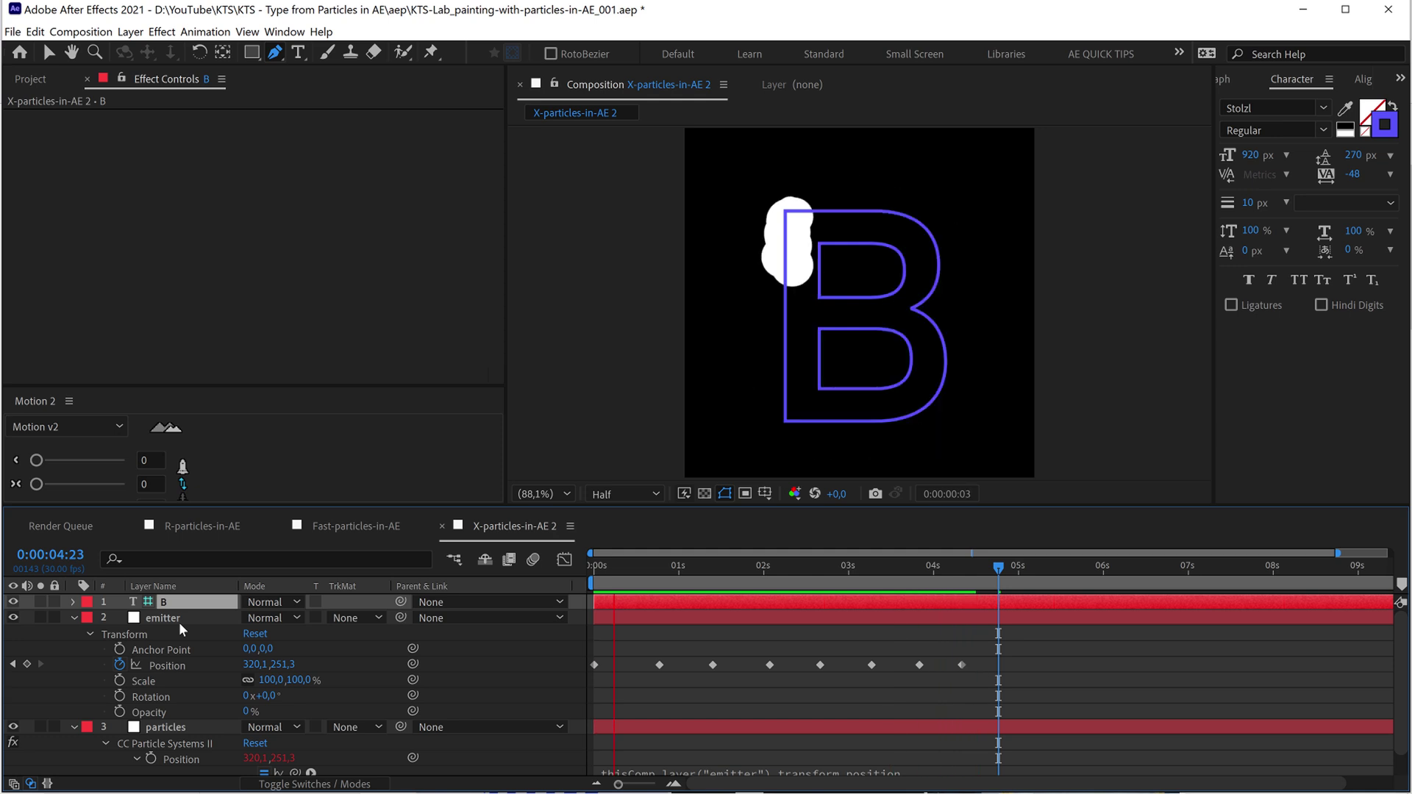
key(space)
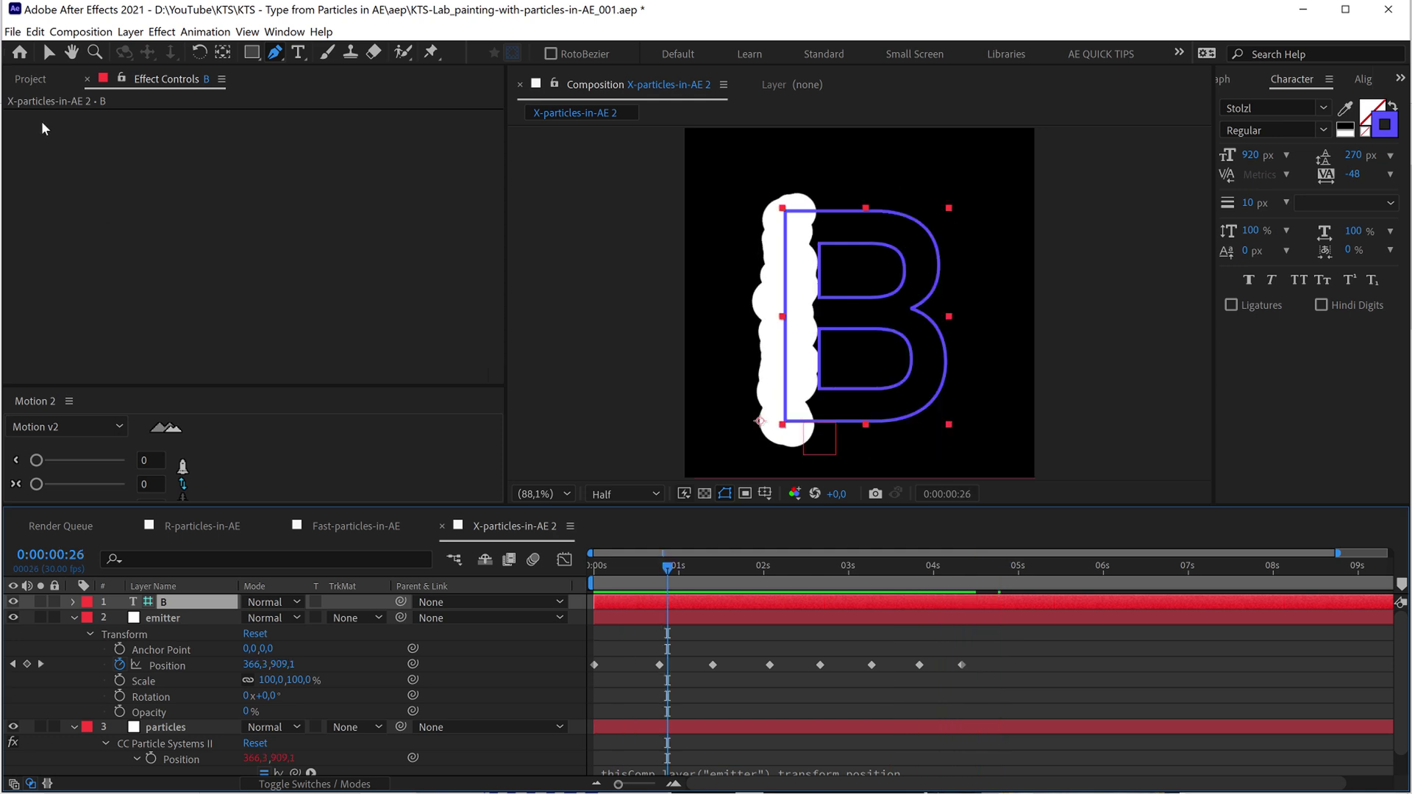
Step: At 0:00:04:15, enable Birth Rate keyframing on the particles layer's CC Particle Systems II and reveal the keyframe in the timeline
click(158, 745)
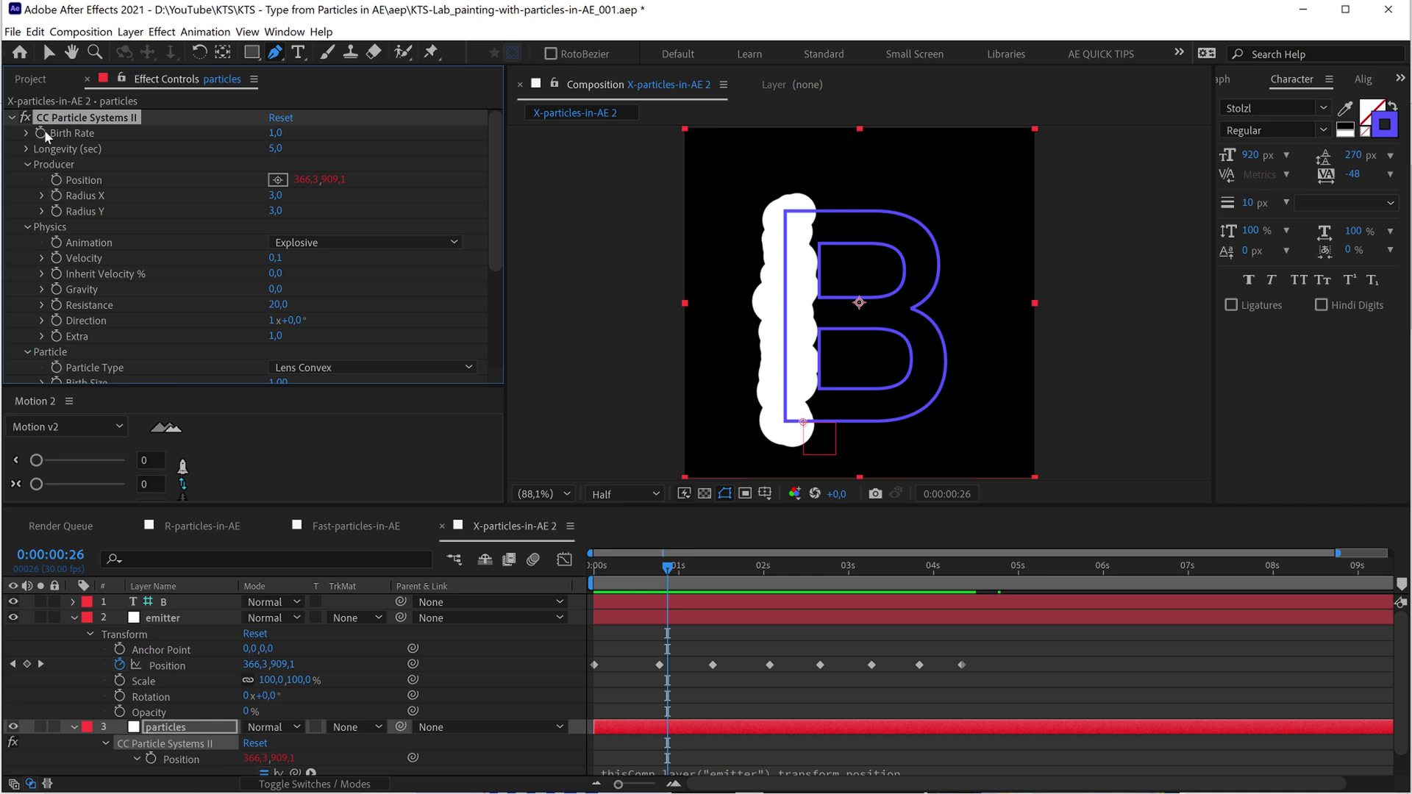
drag(668, 572, 976, 571)
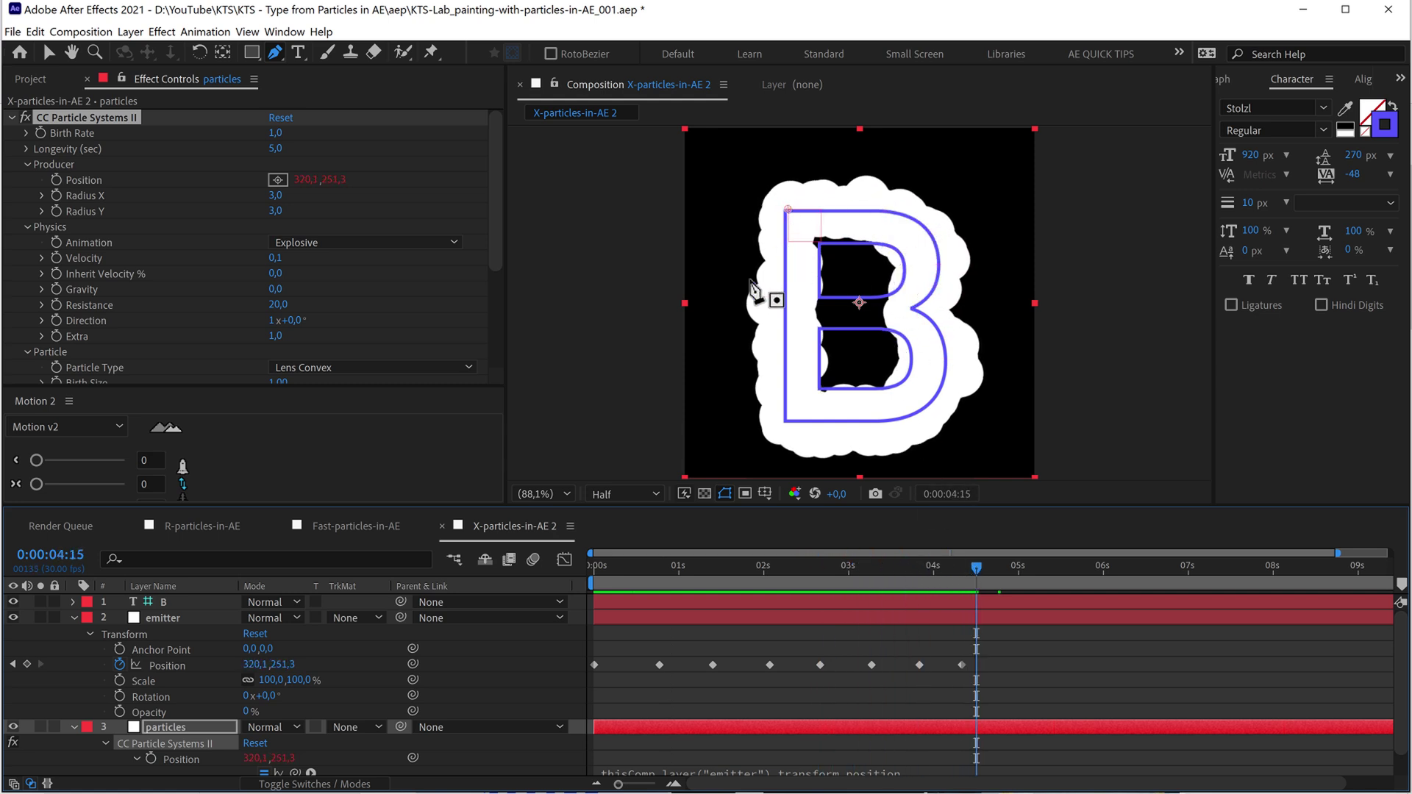
click(40, 133)
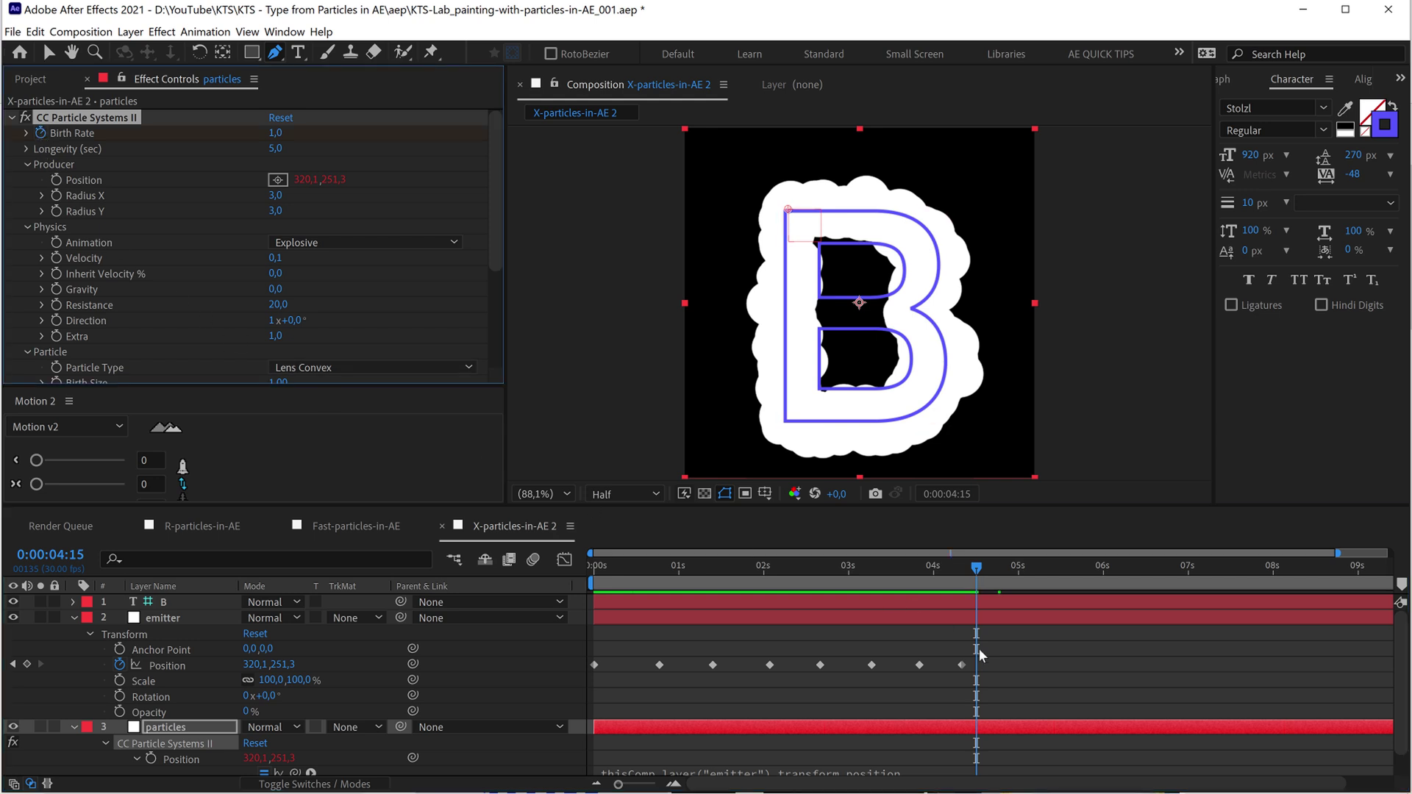
key(u)
key(h)
key(g)
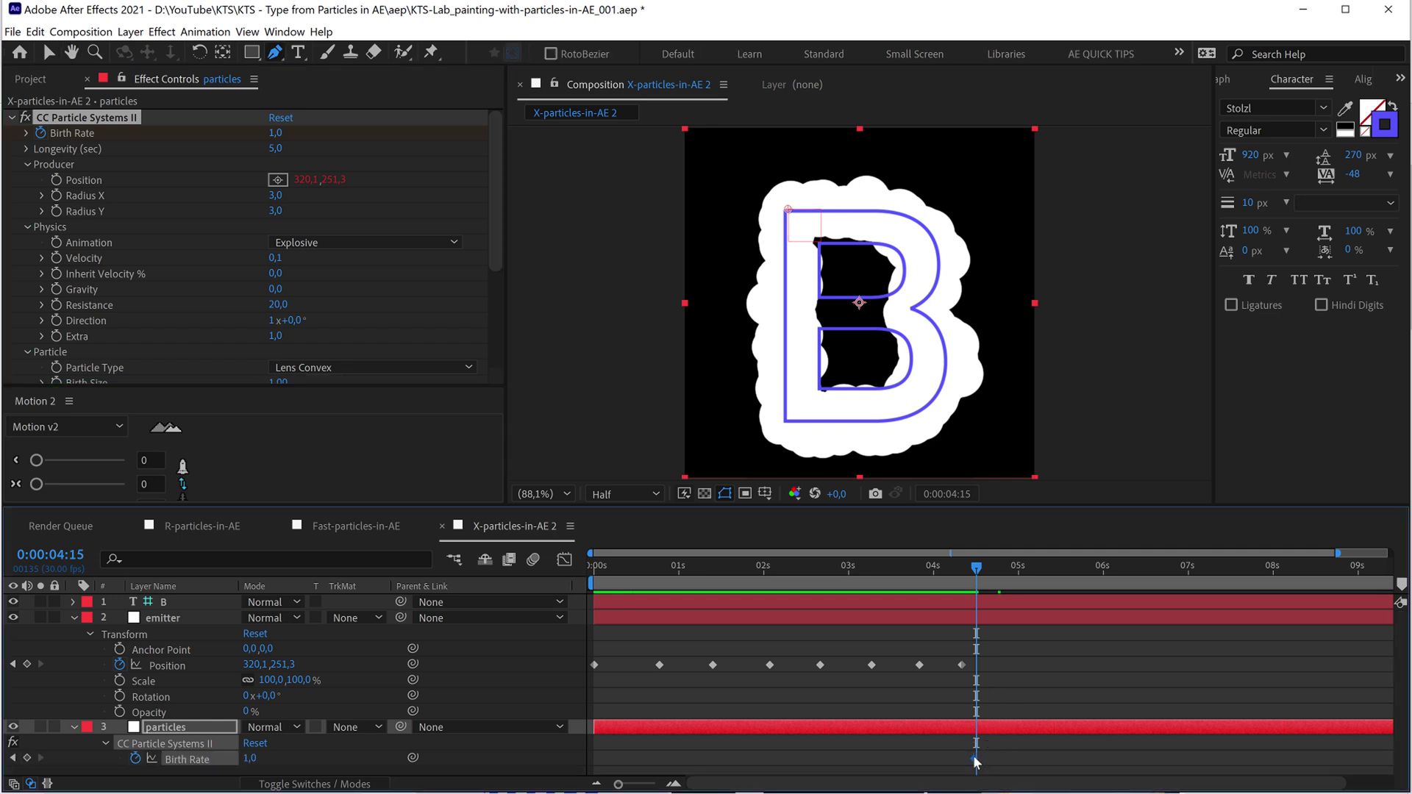
Step: Move the Birth Rate keyframe back to shortly after 2 seconds and make it a hold keyframe
drag(974, 765, 790, 768)
right_click(789, 761)
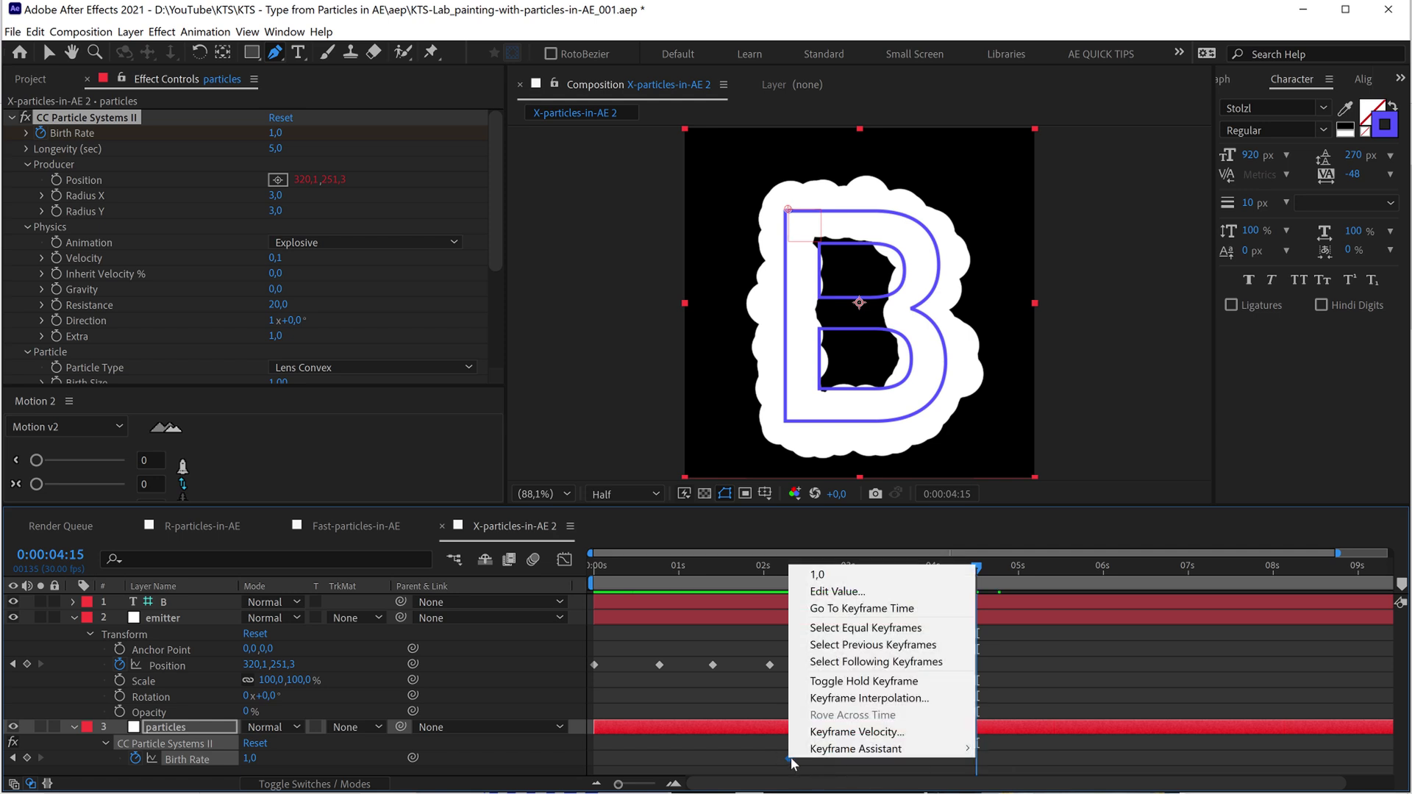
click(877, 687)
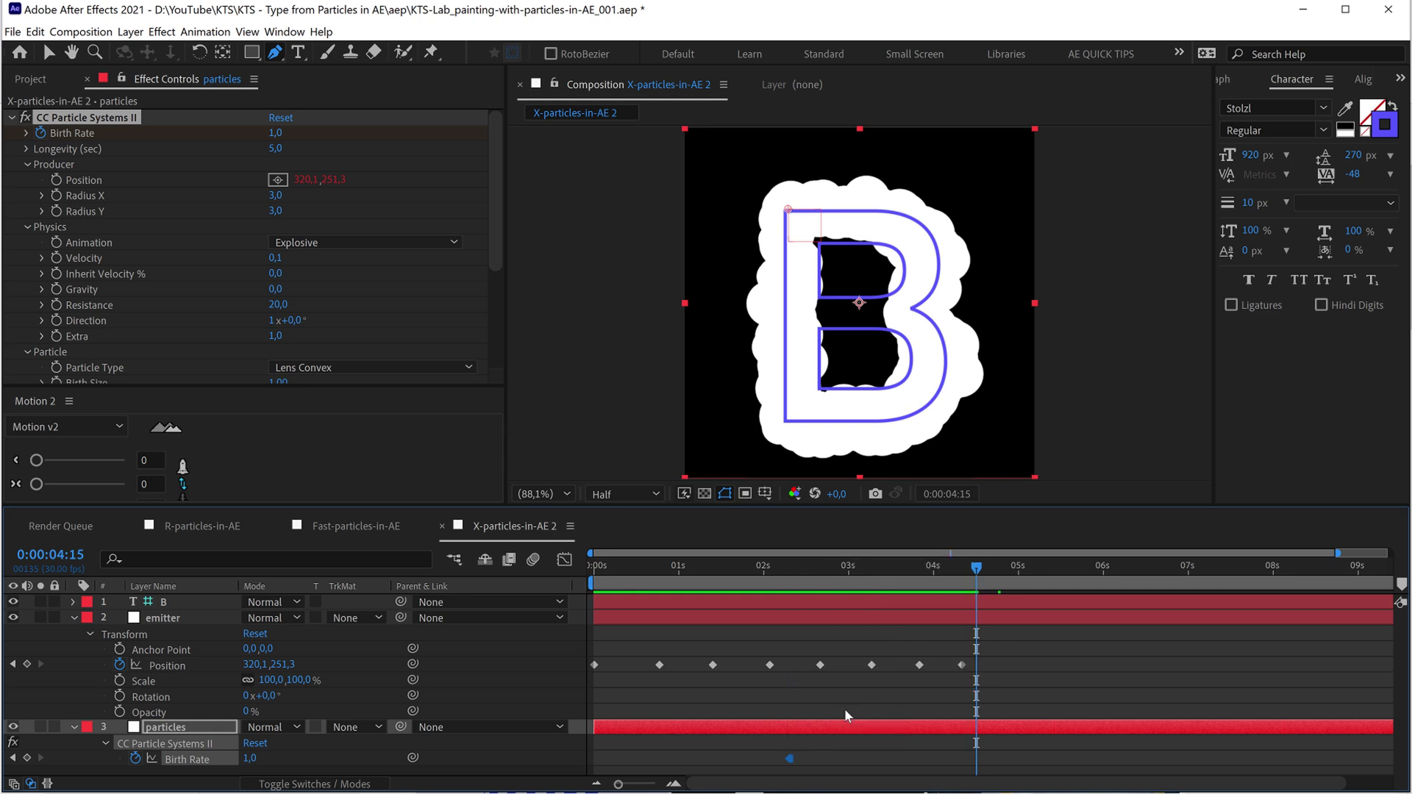
Step: At 0:00:04:12, keyframe the Birth Rate at 0 and preview the whole composition
mouse_move(965, 576)
mouse_down()
mouse_move(921, 580)
mouse_move(967, 581)
mouse_up()
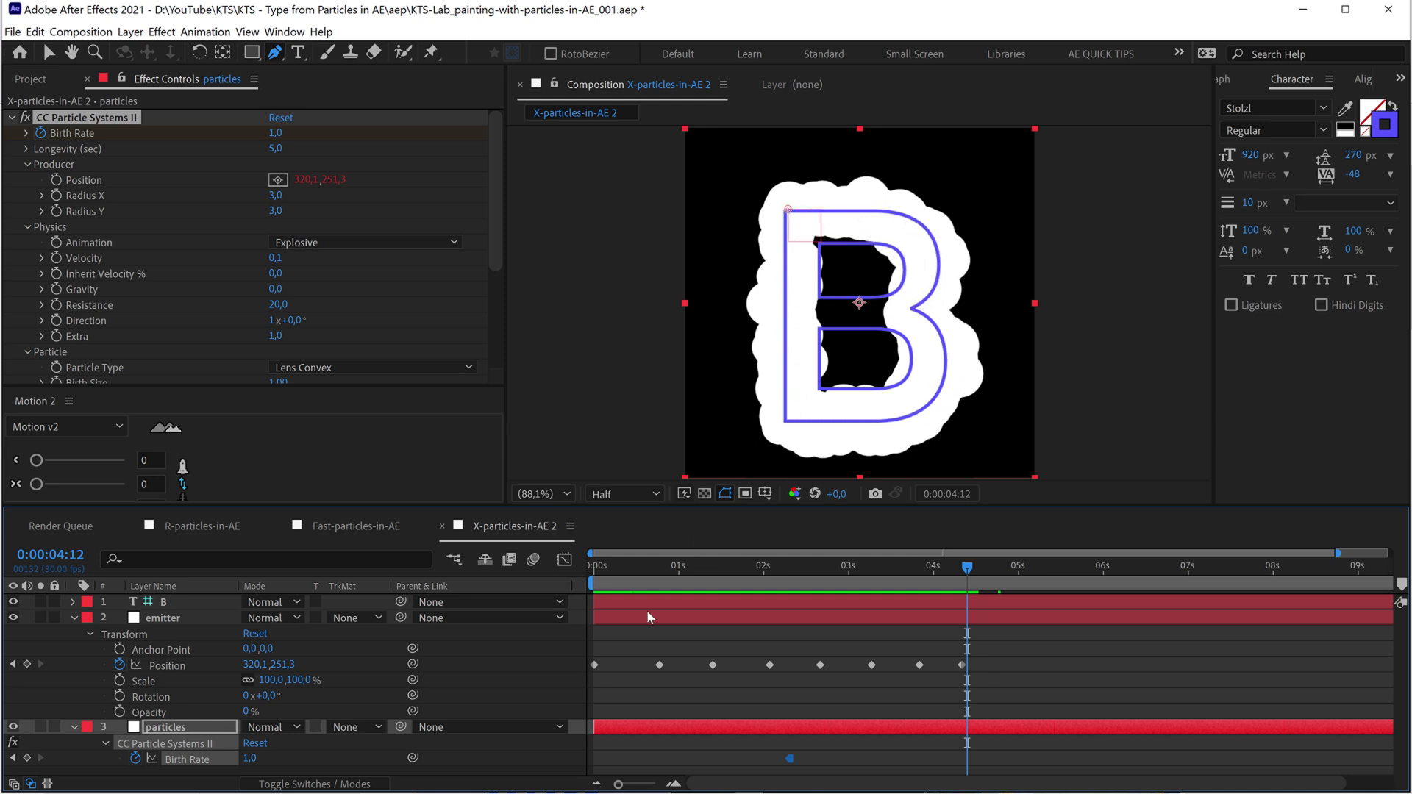
click(250, 759)
text(0)
key(Return)
click(827, 646)
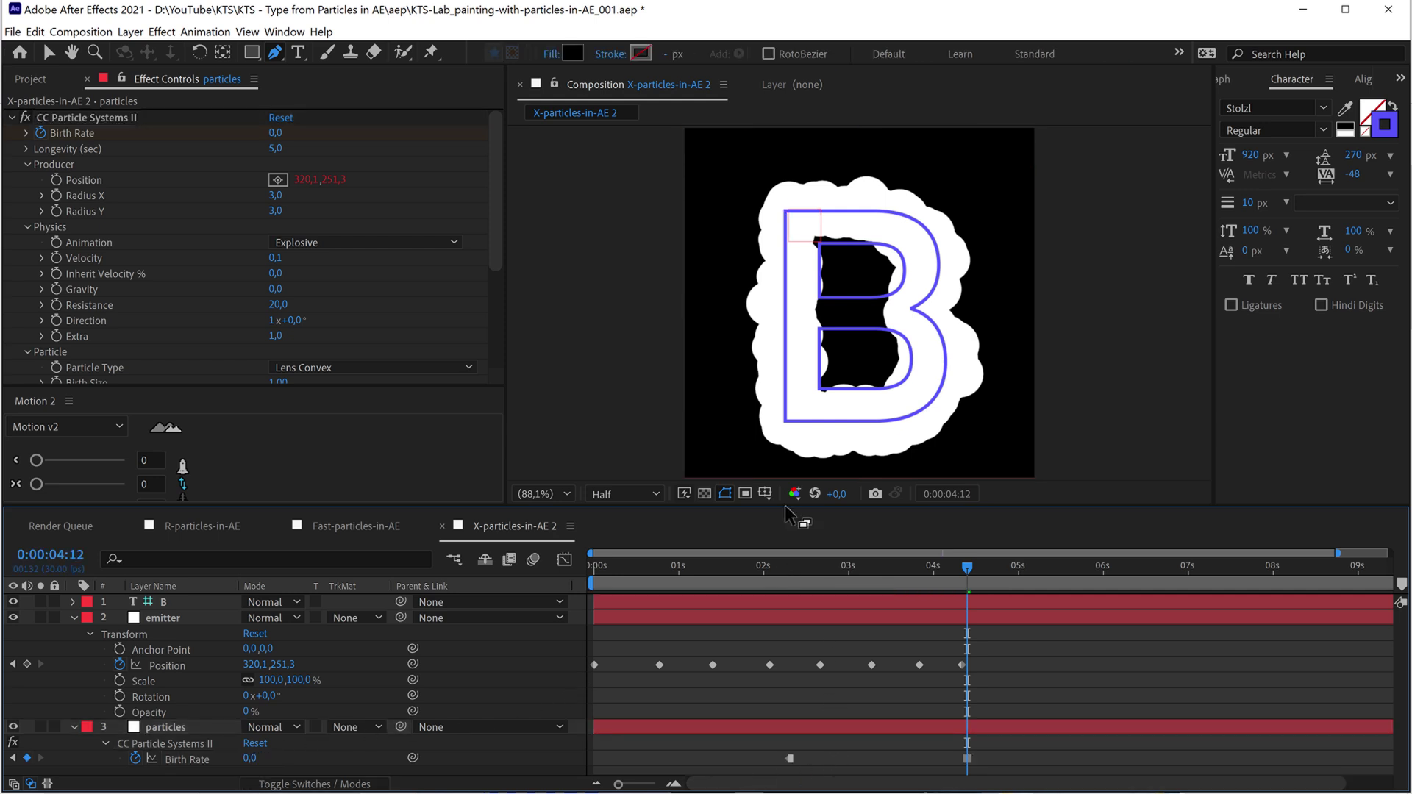
key(space)
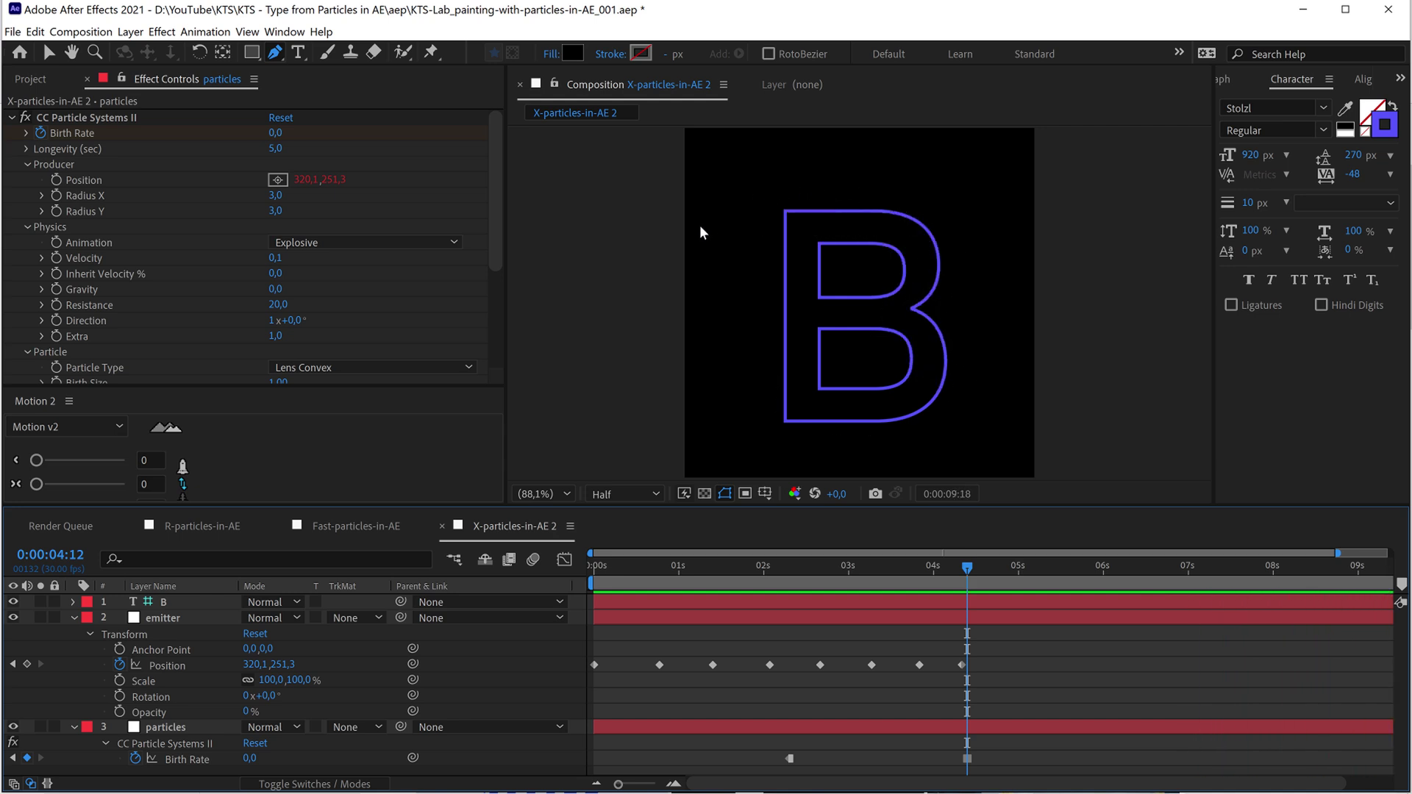
Step: Set the particle system's Longevity to 10 seconds and preview from the start of the composition
click(124, 176)
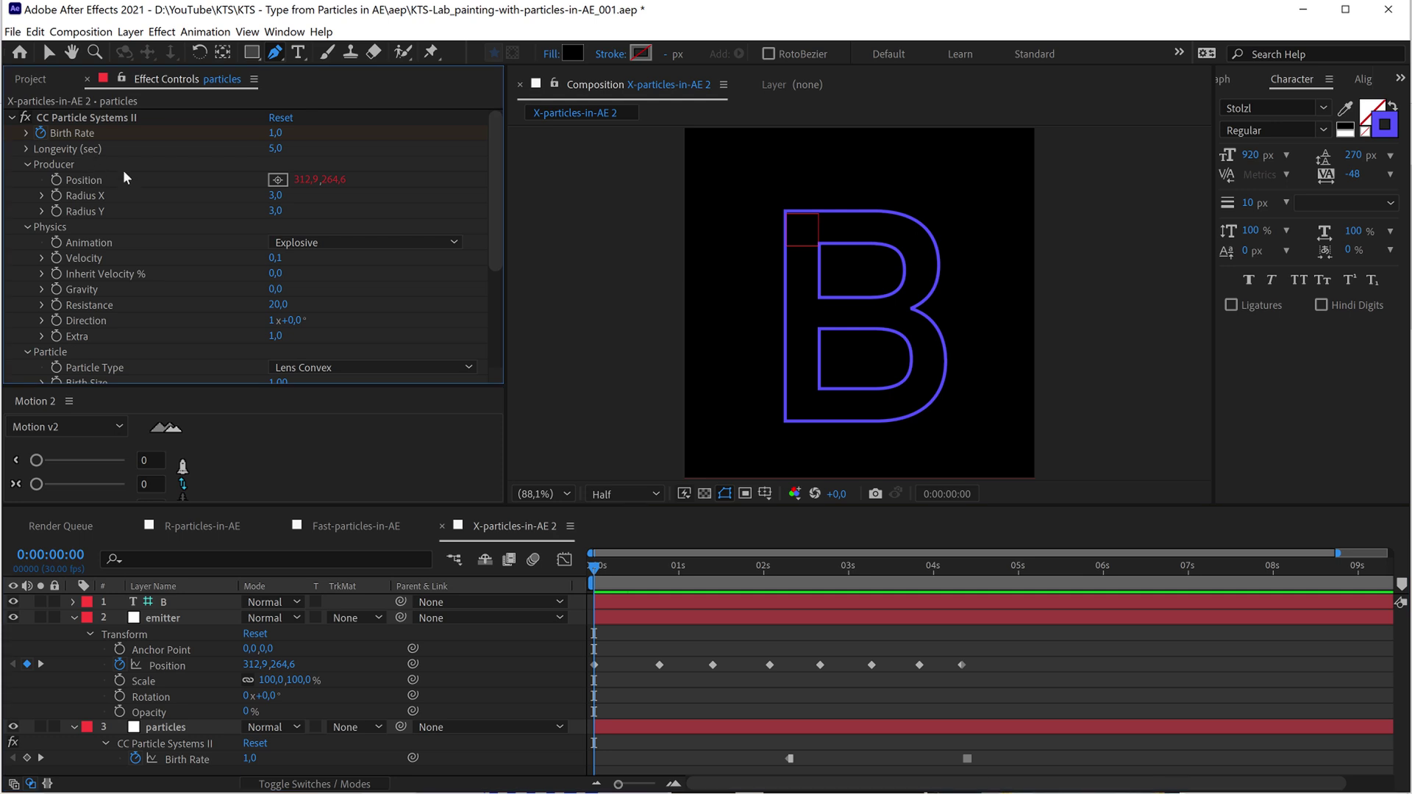
click(276, 149)
text(10)
key(Return)
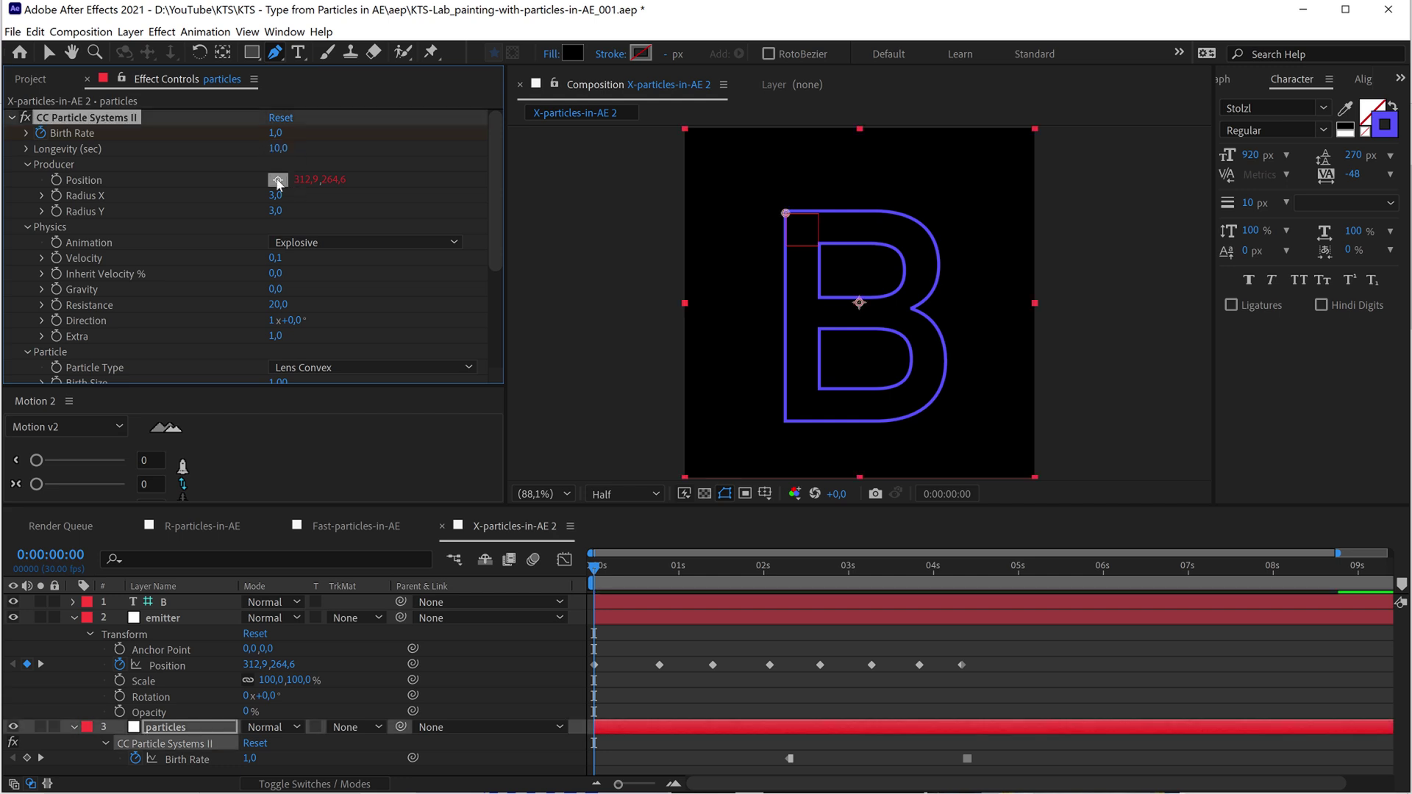
key(space)
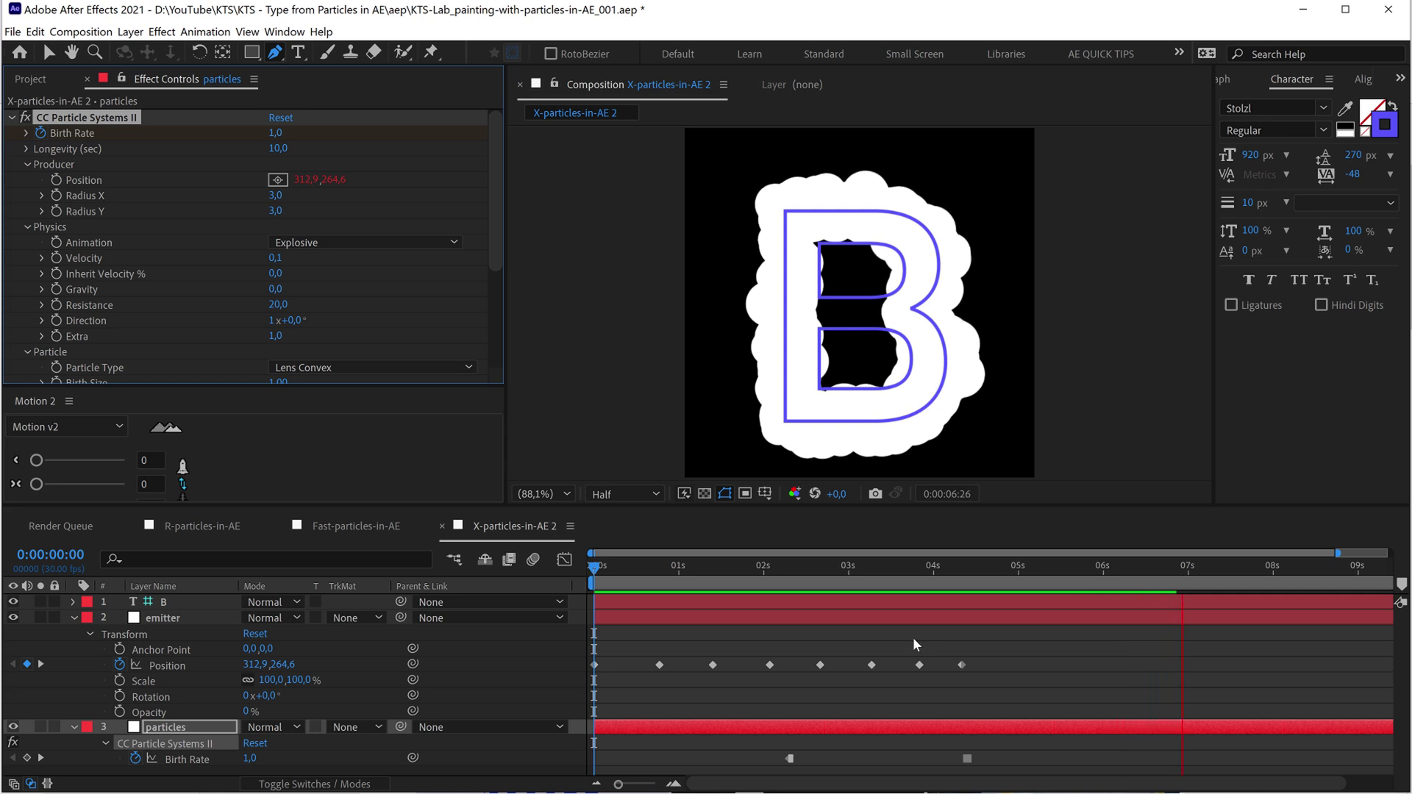
Step: Add four points to the emitter's Position motion path, between the existing points around the B's two bowls
key(space)
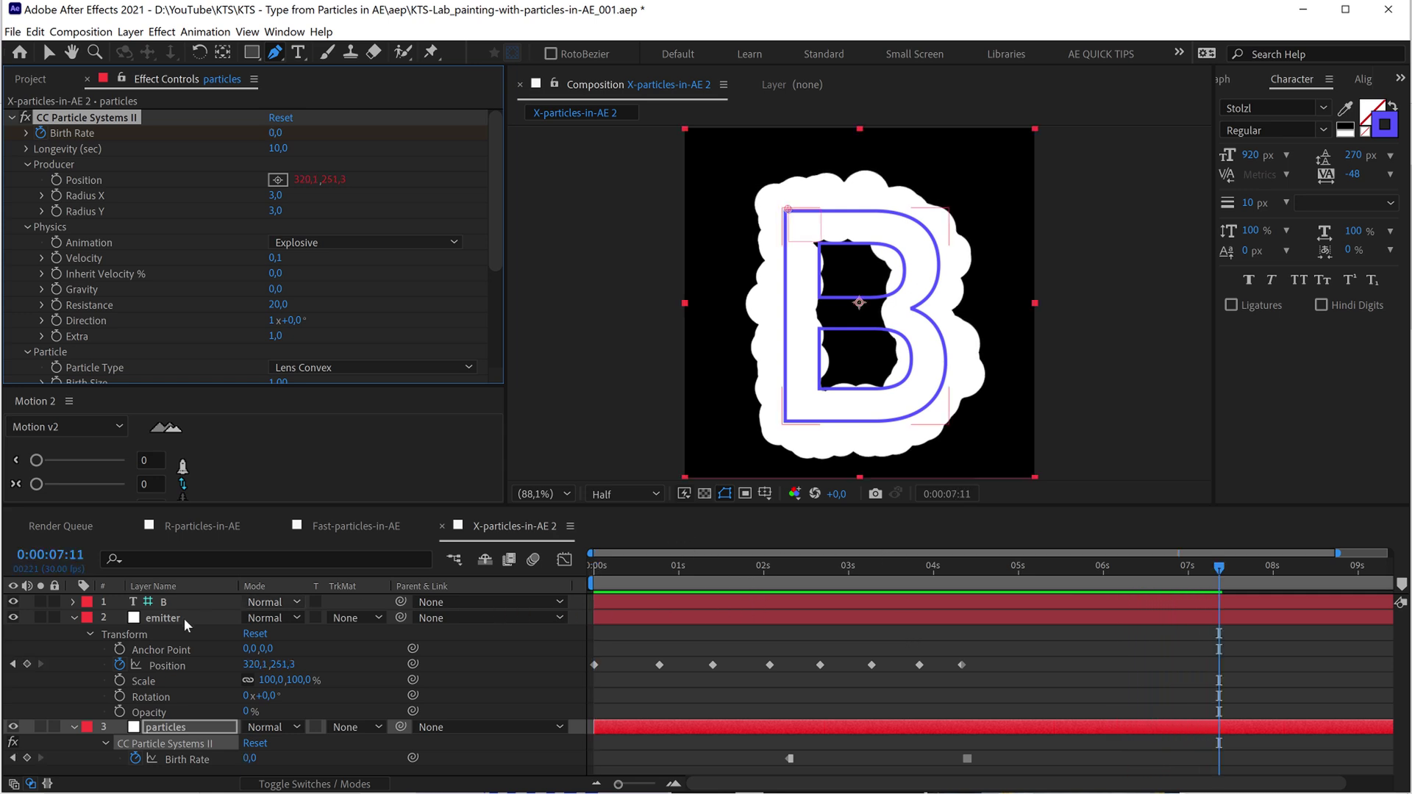
click(159, 618)
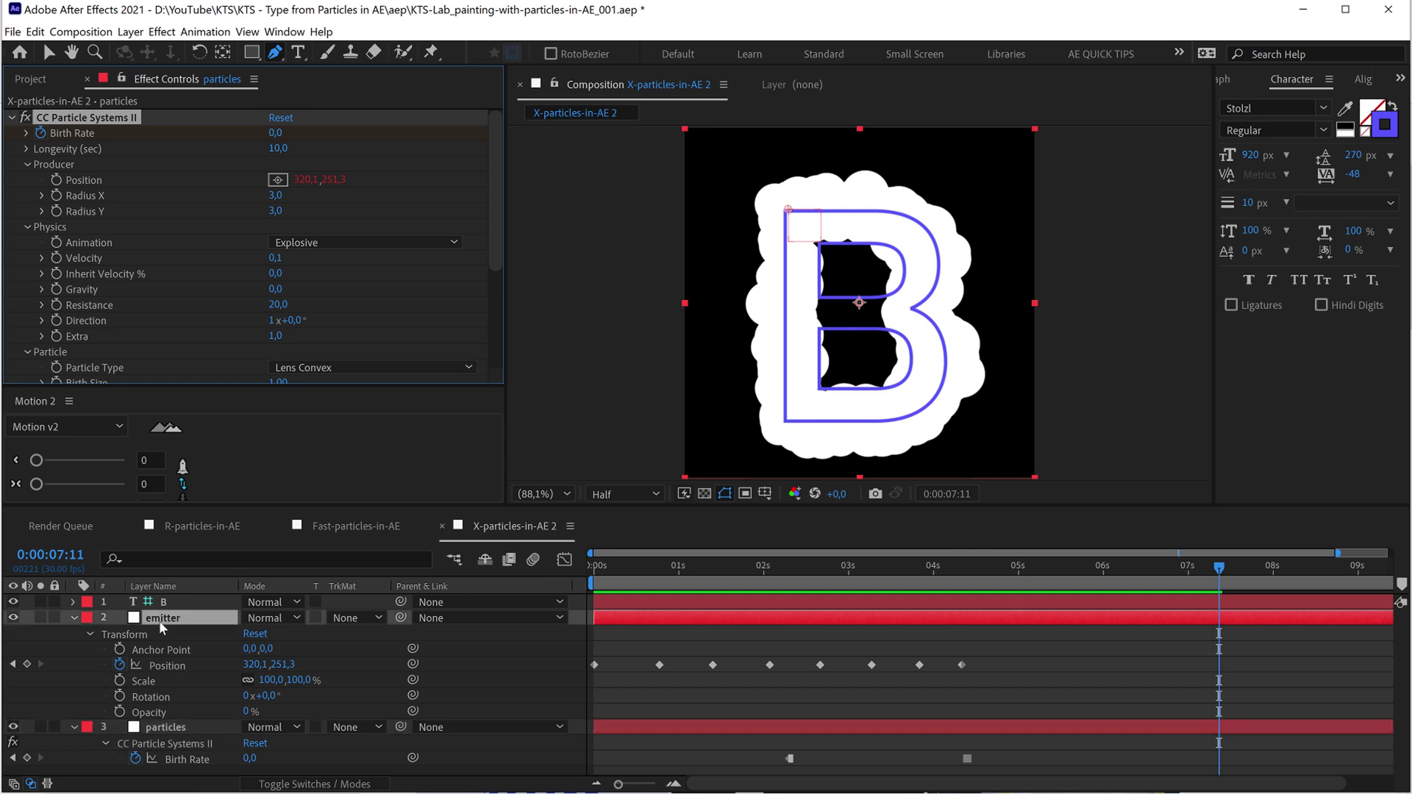
click(156, 667)
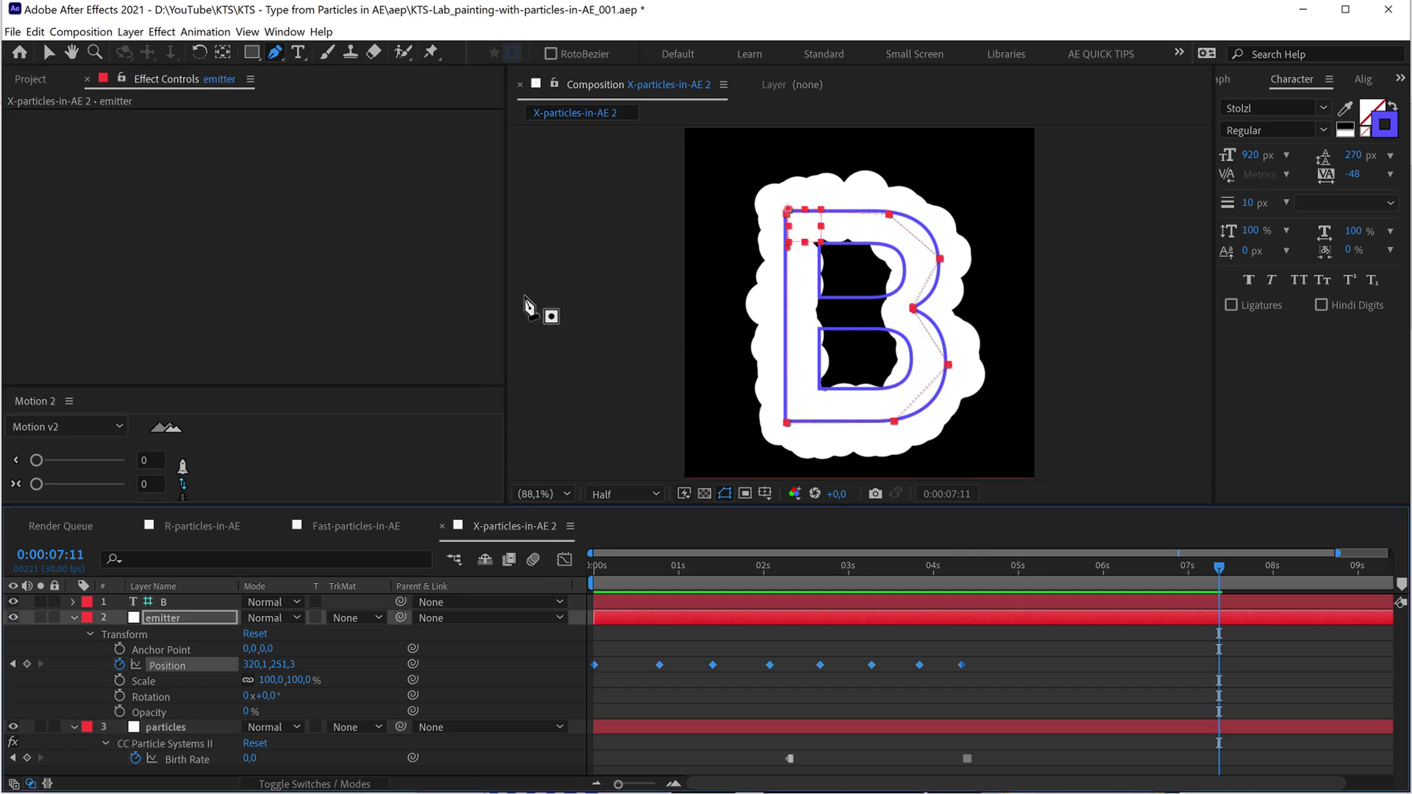
click(274, 53)
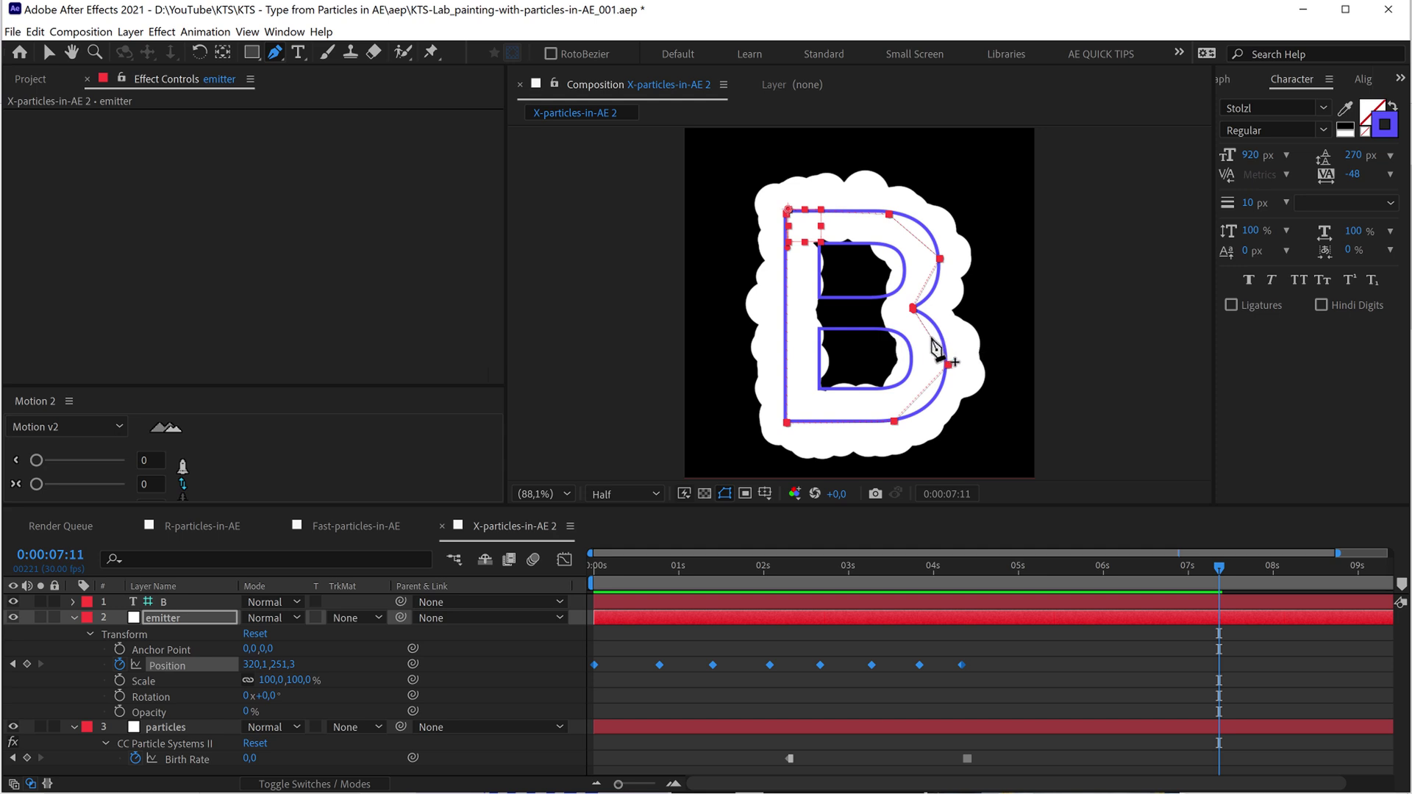
click(917, 397)
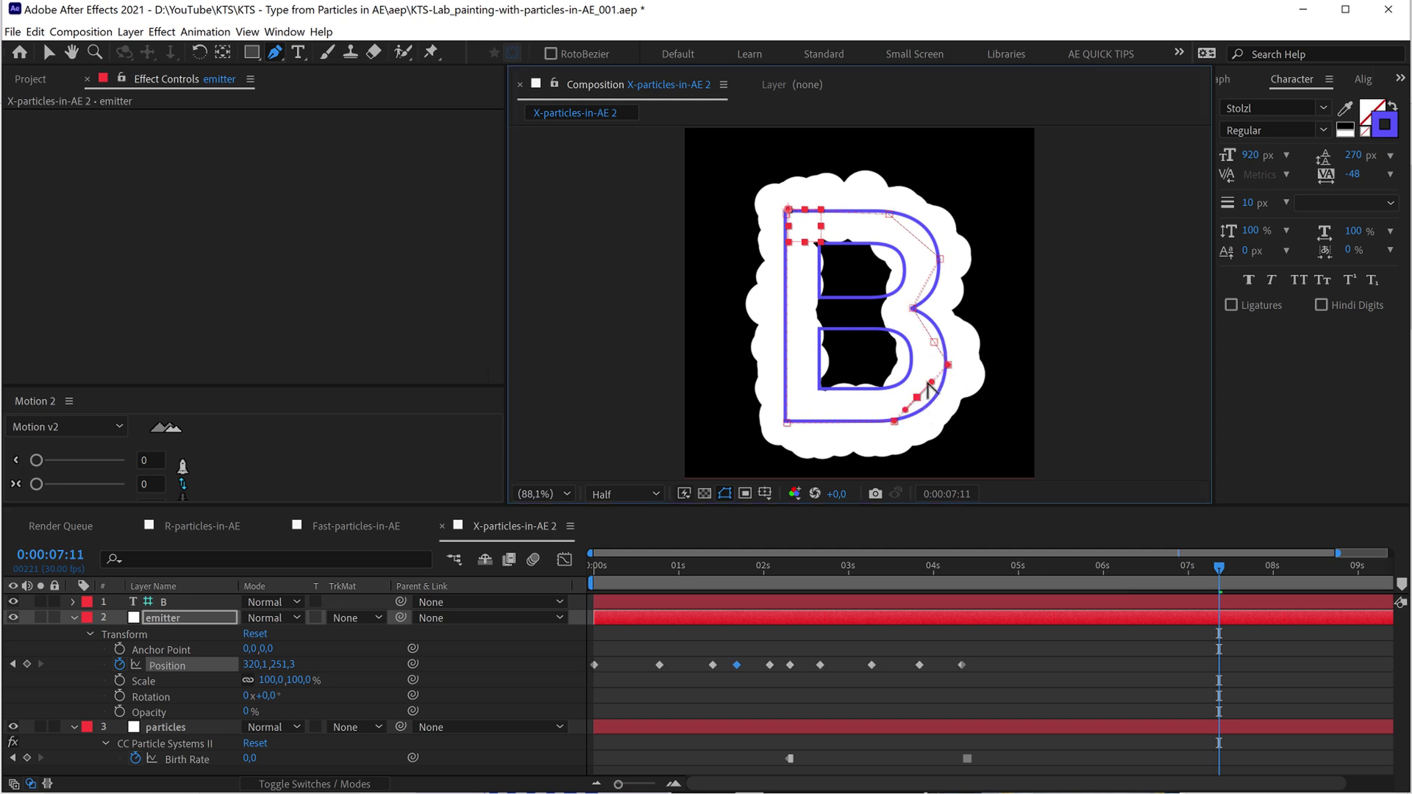
click(924, 287)
click(928, 250)
Step: Move the added motion-path points outward so the emitter's path follows the curved outline of the B's bowls
click(47, 54)
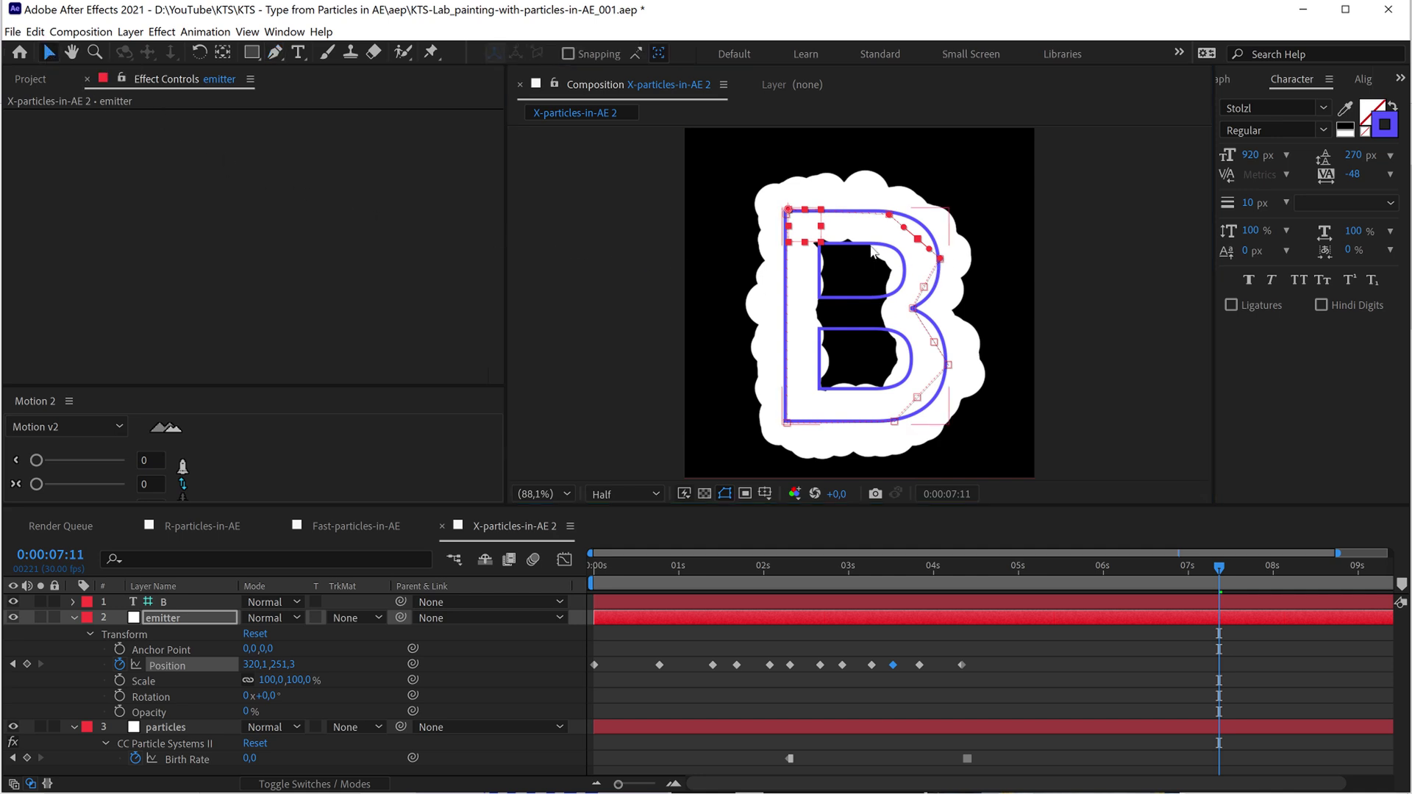
drag(921, 244, 924, 233)
drag(926, 292, 941, 337)
click(896, 423)
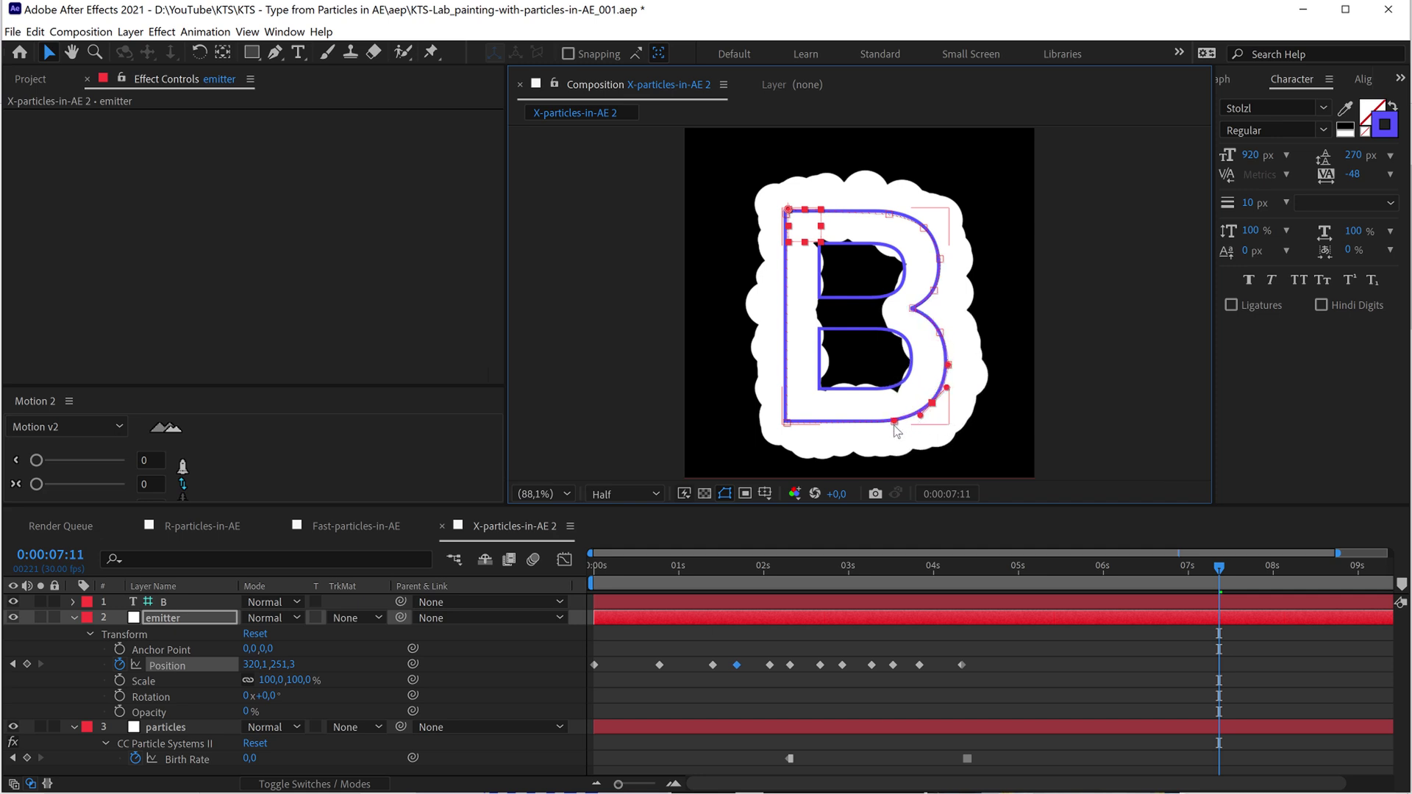
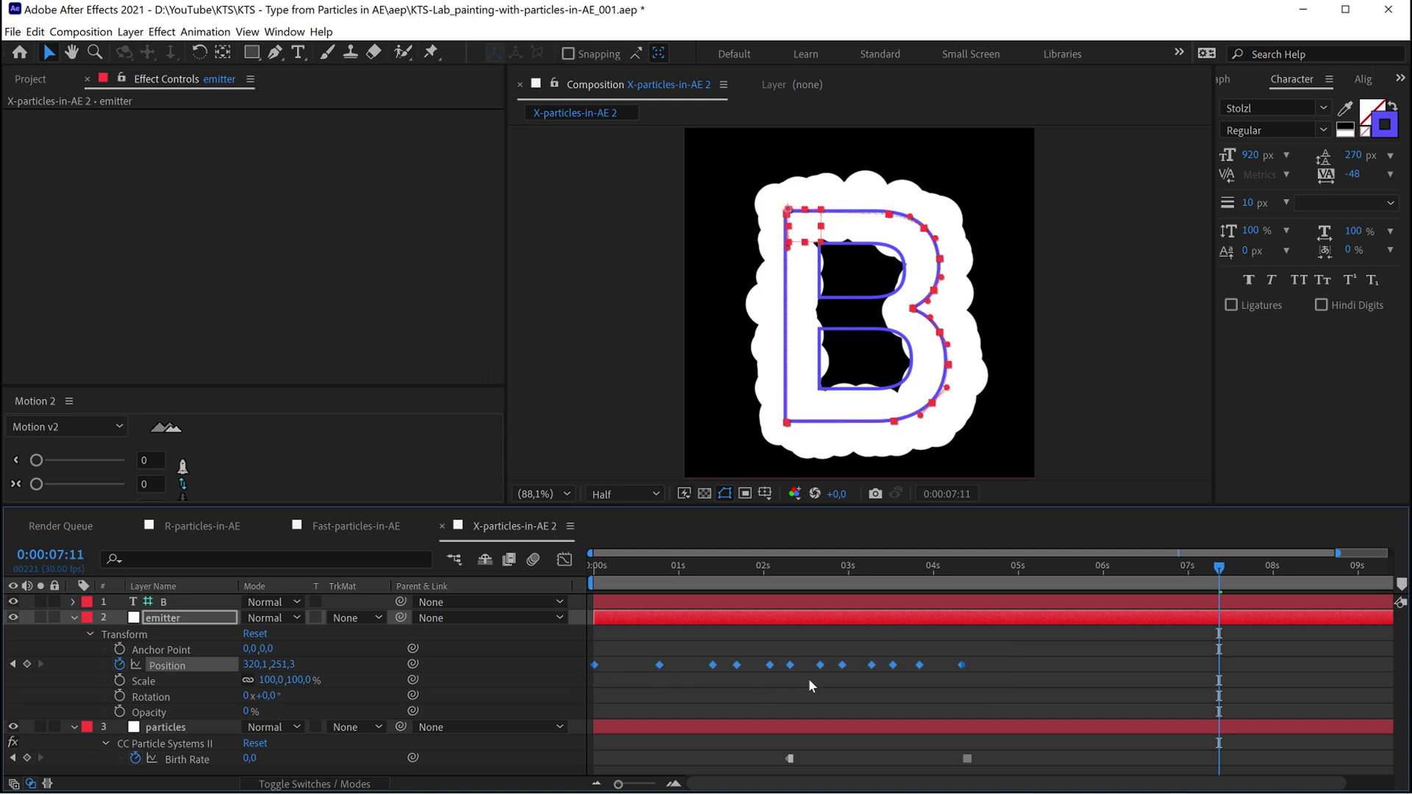
Step: Make the emitter's intermediate Position keyframes rove across time and move the last keyframe earlier, between 3 and 4 seconds
drag(824, 671, 789, 667)
right_click(821, 666)
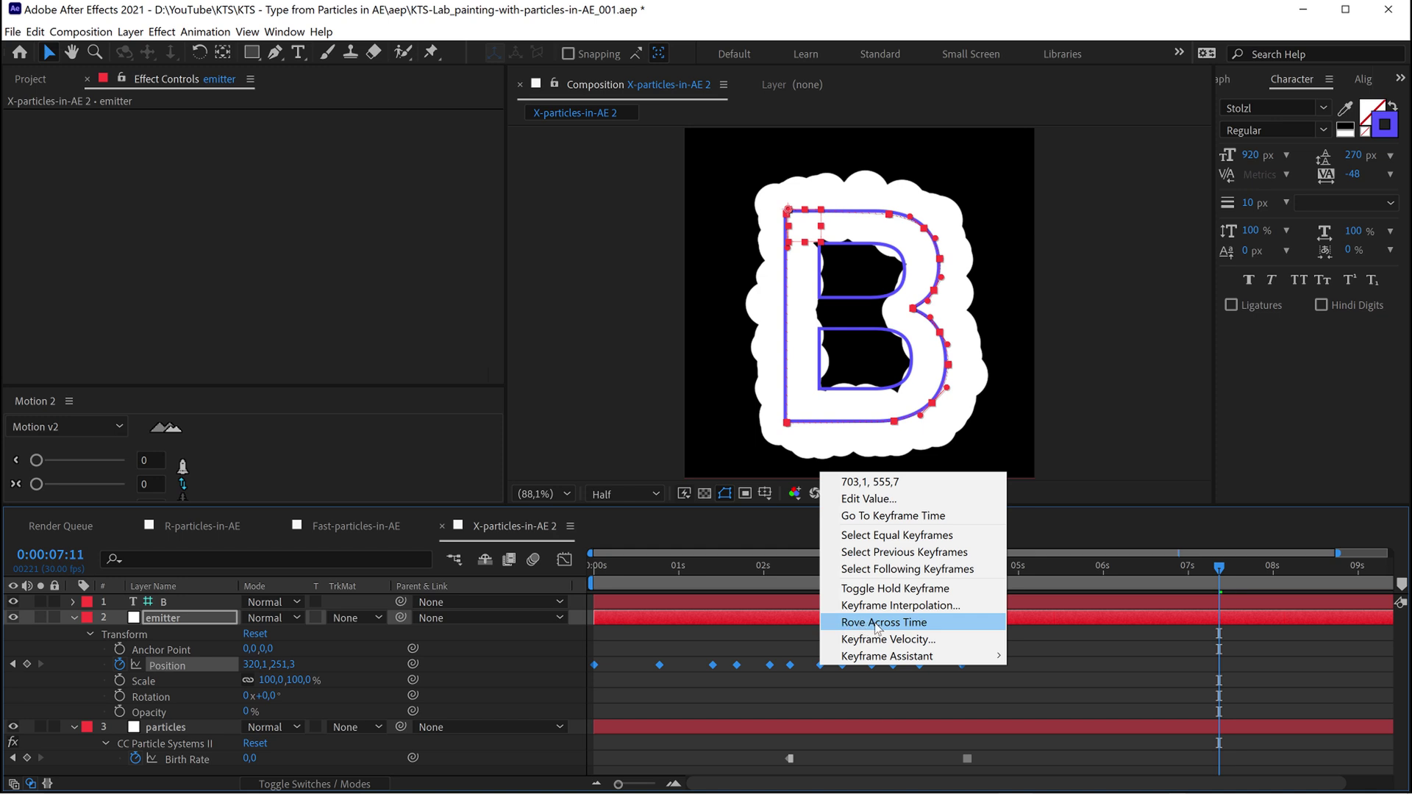
click(931, 624)
drag(999, 655, 851, 663)
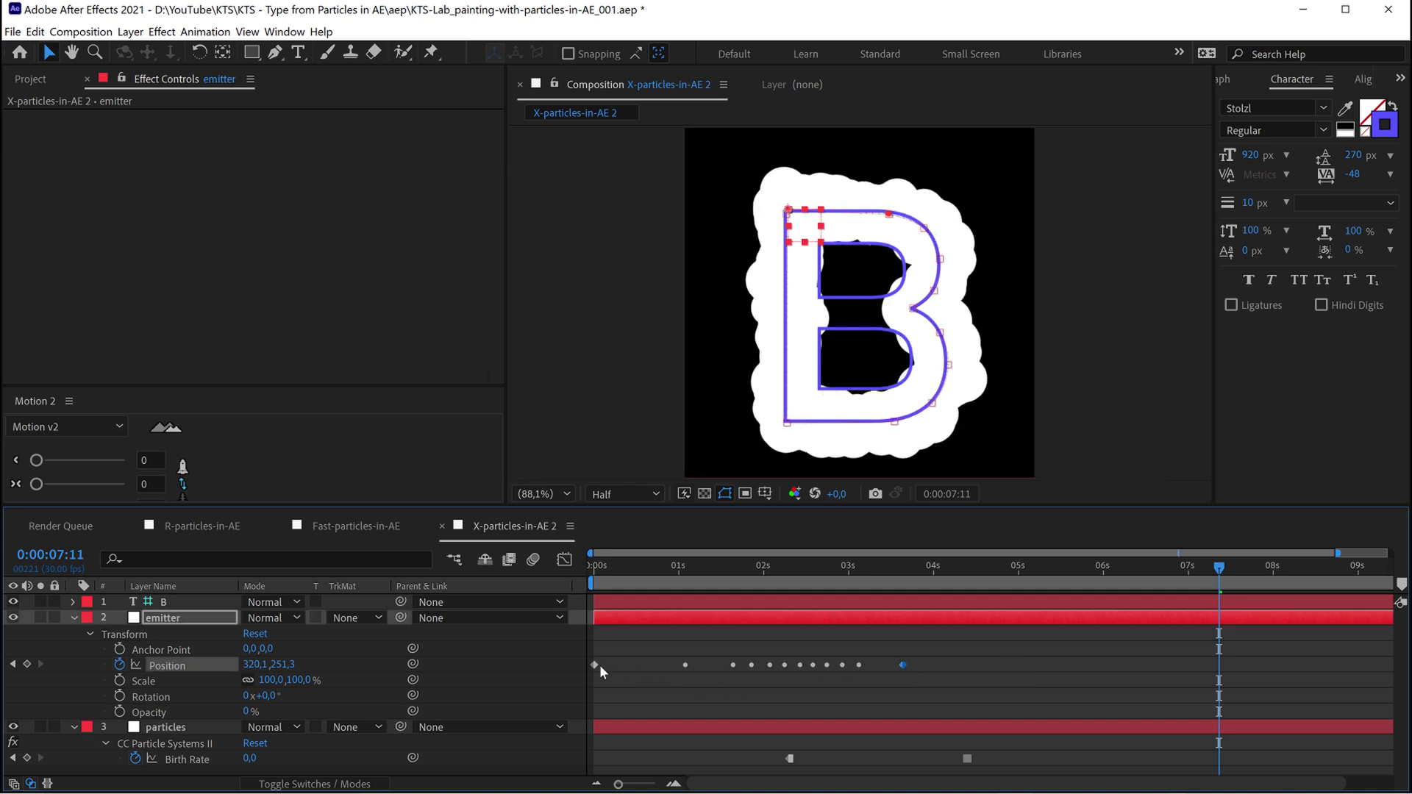
drag(787, 575, 826, 581)
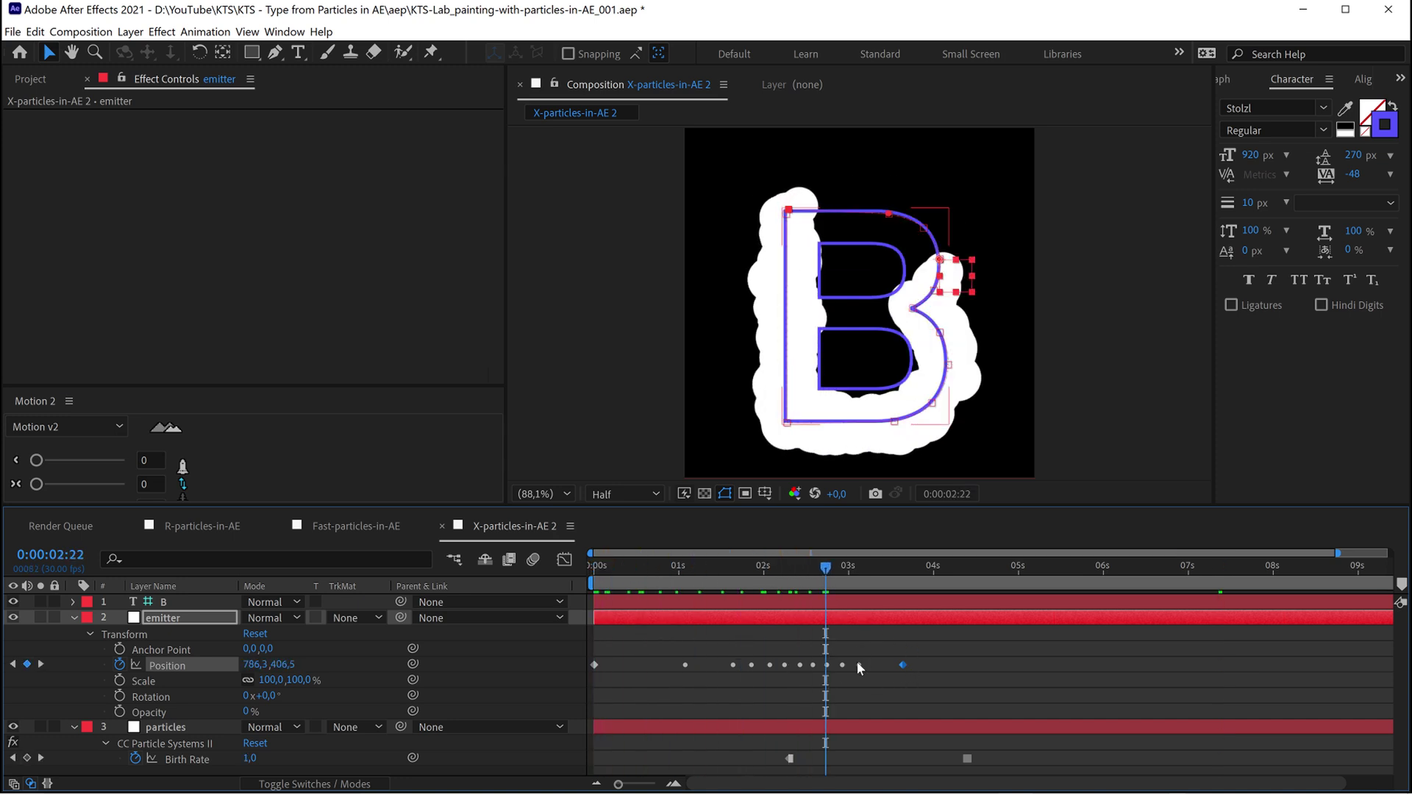
Step: Apply Easy Ease to the emitter's first and last Position keyframes and lengthen their speed-graph handles for a steeper central peak
right_click(594, 665)
mouse_move(756, 661)
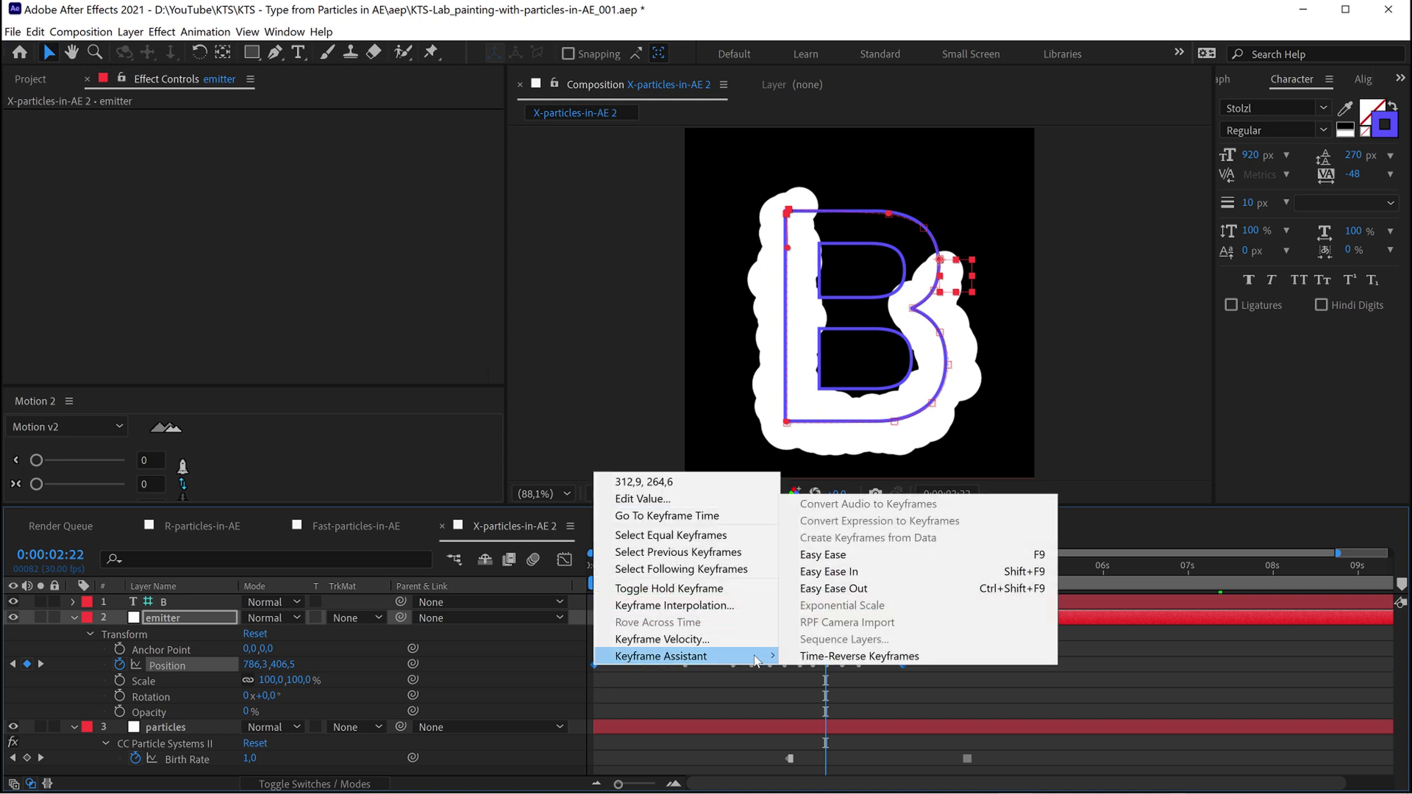
click(851, 556)
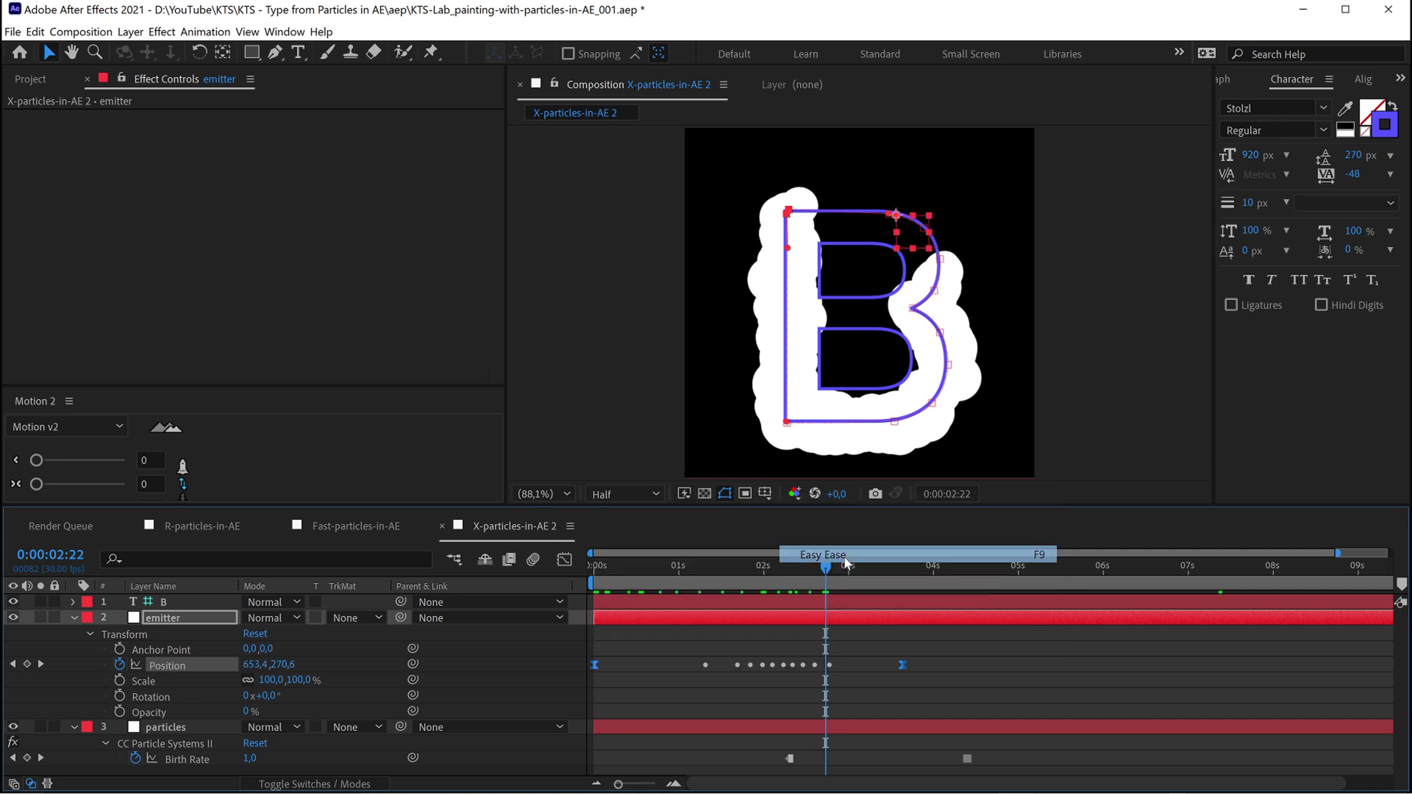
click(564, 560)
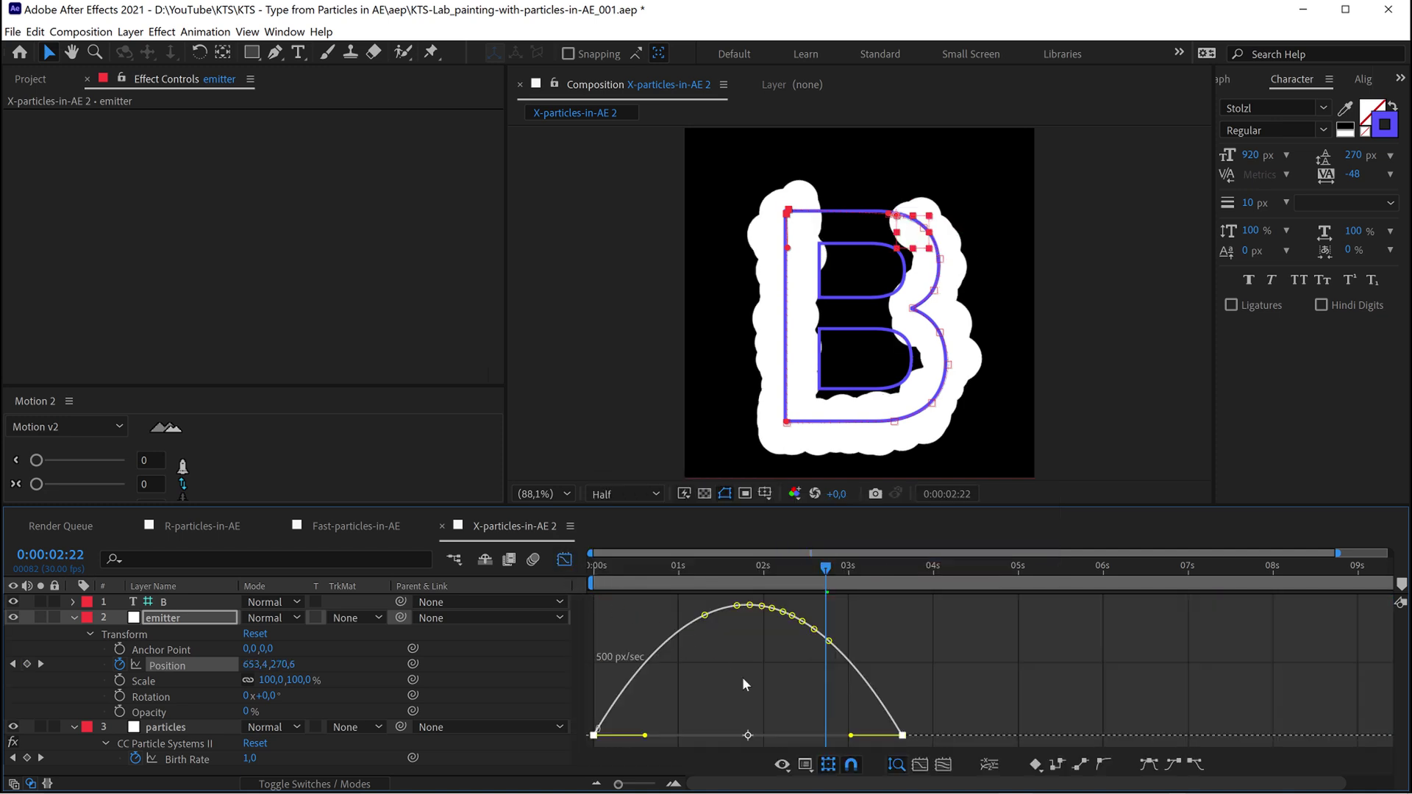
drag(850, 736, 812, 736)
drag(645, 732, 713, 732)
Step: End the work area at 0:00:03:26 and preview the eased animation in the layer view
drag(876, 571, 919, 584)
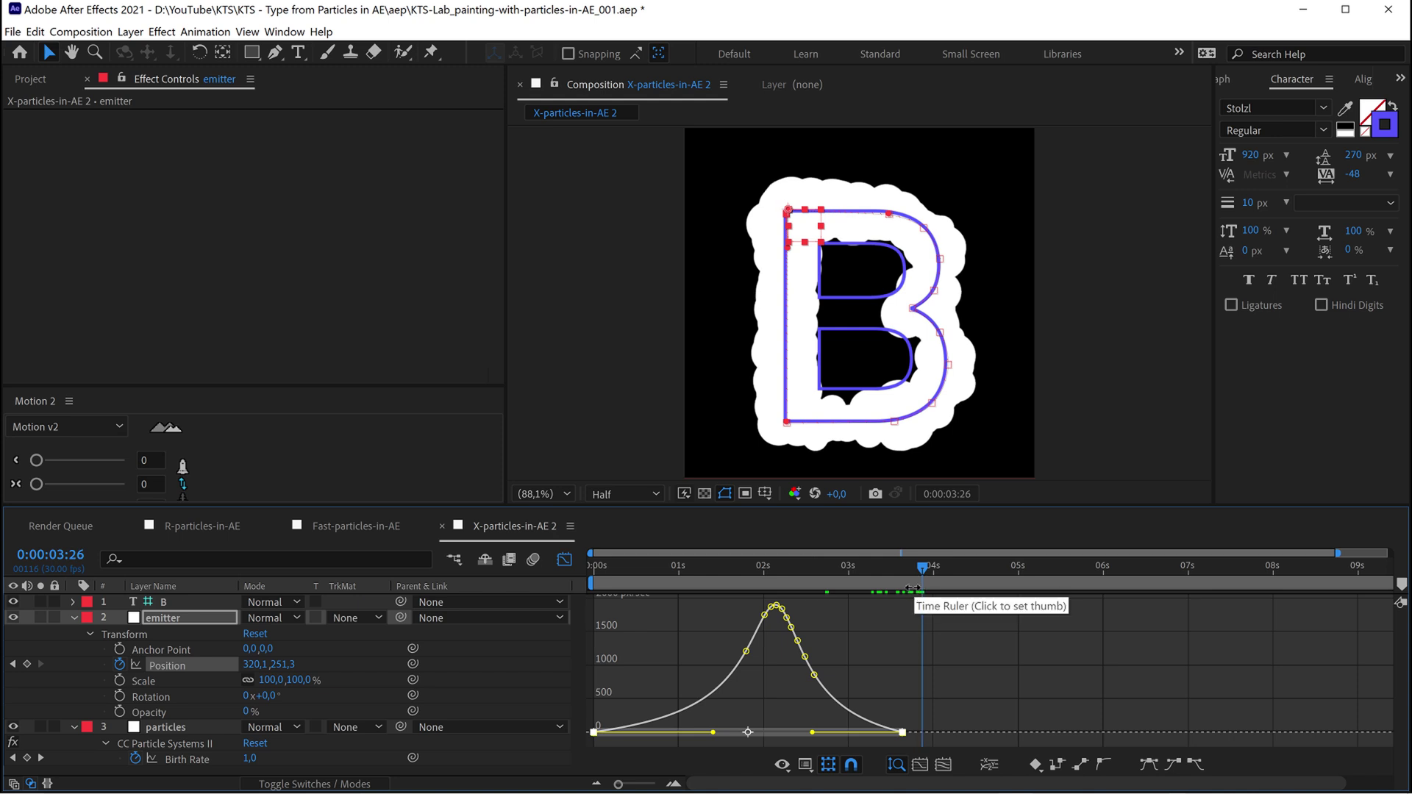
key(n)
click(571, 564)
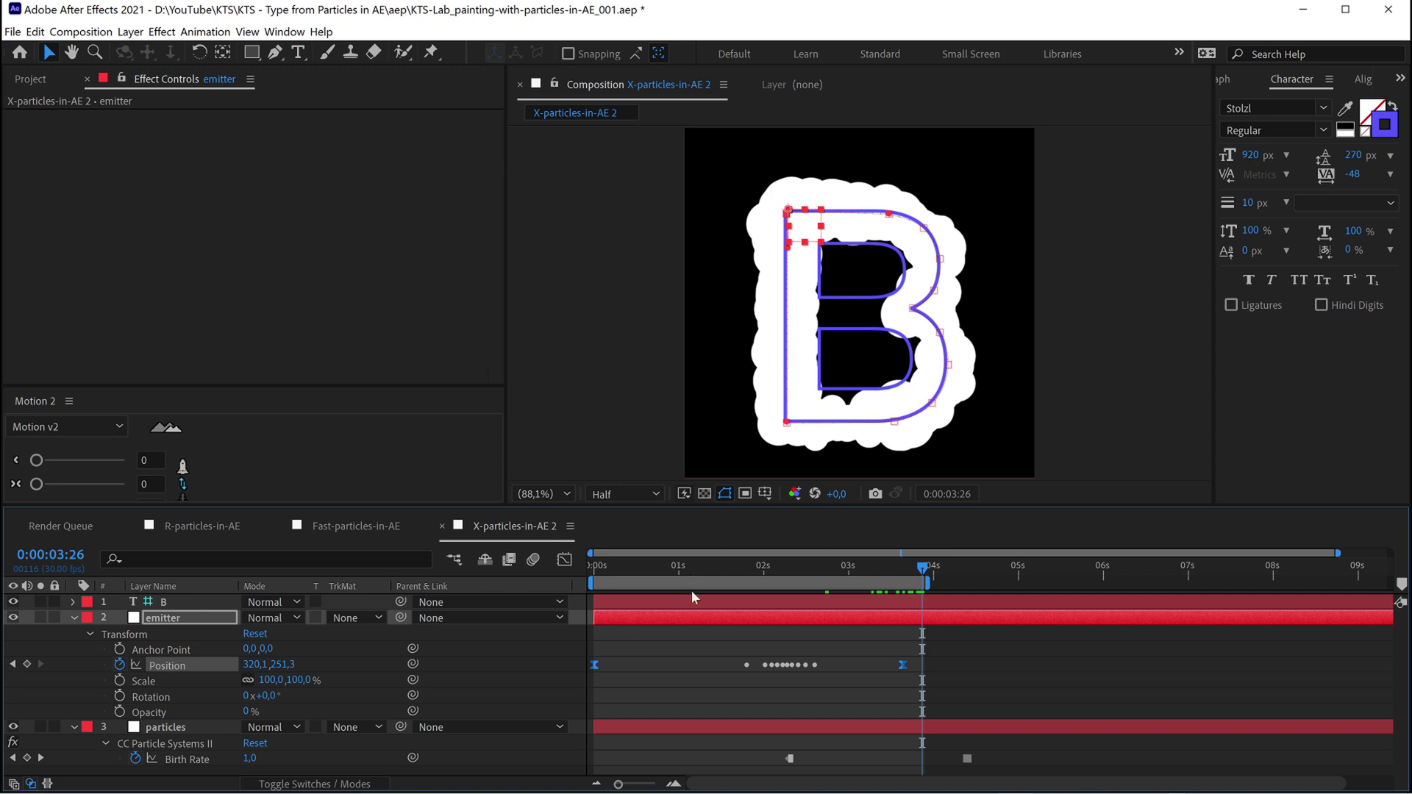
key(space)
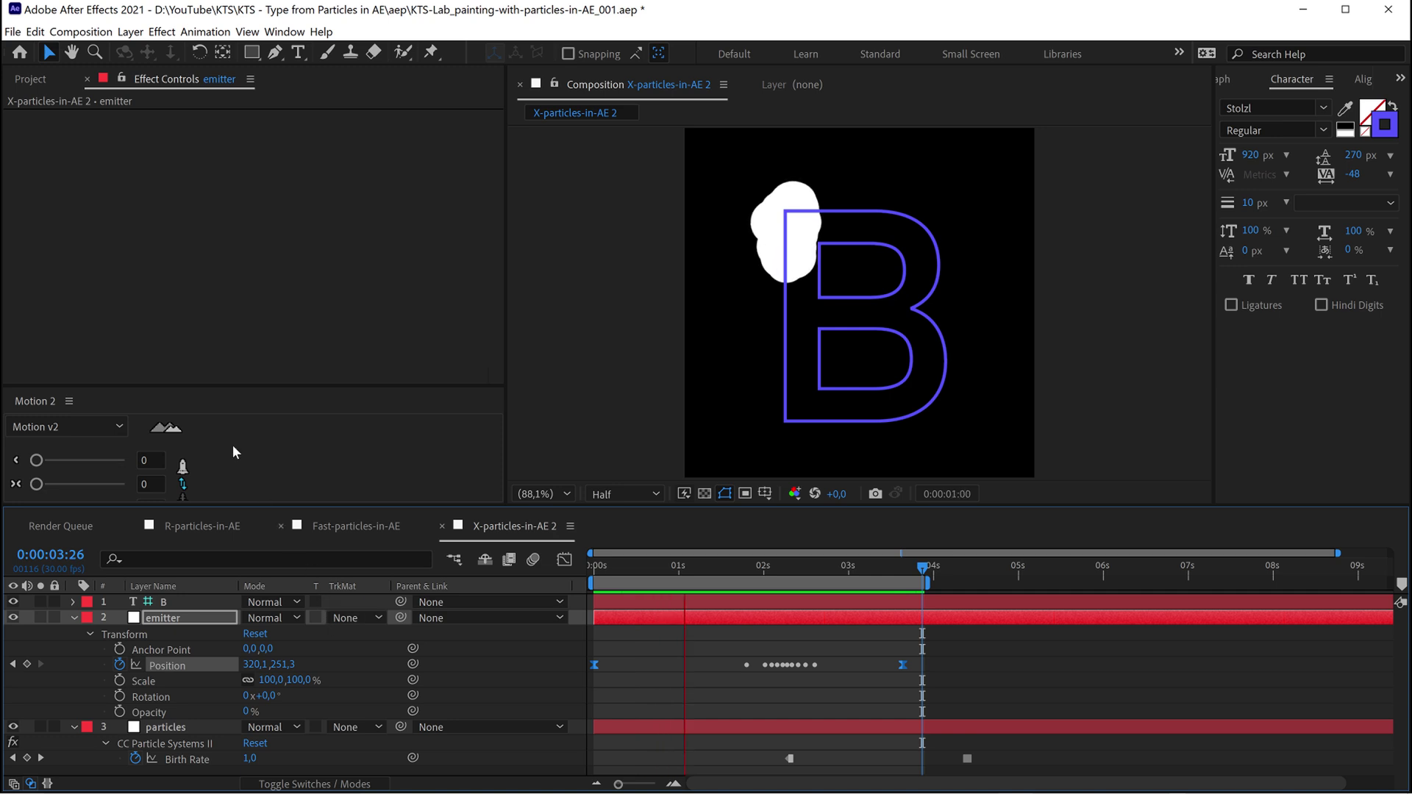
Step: Open the Fast-particles-in-AE composition and make its Fast text layer visible
click(34, 81)
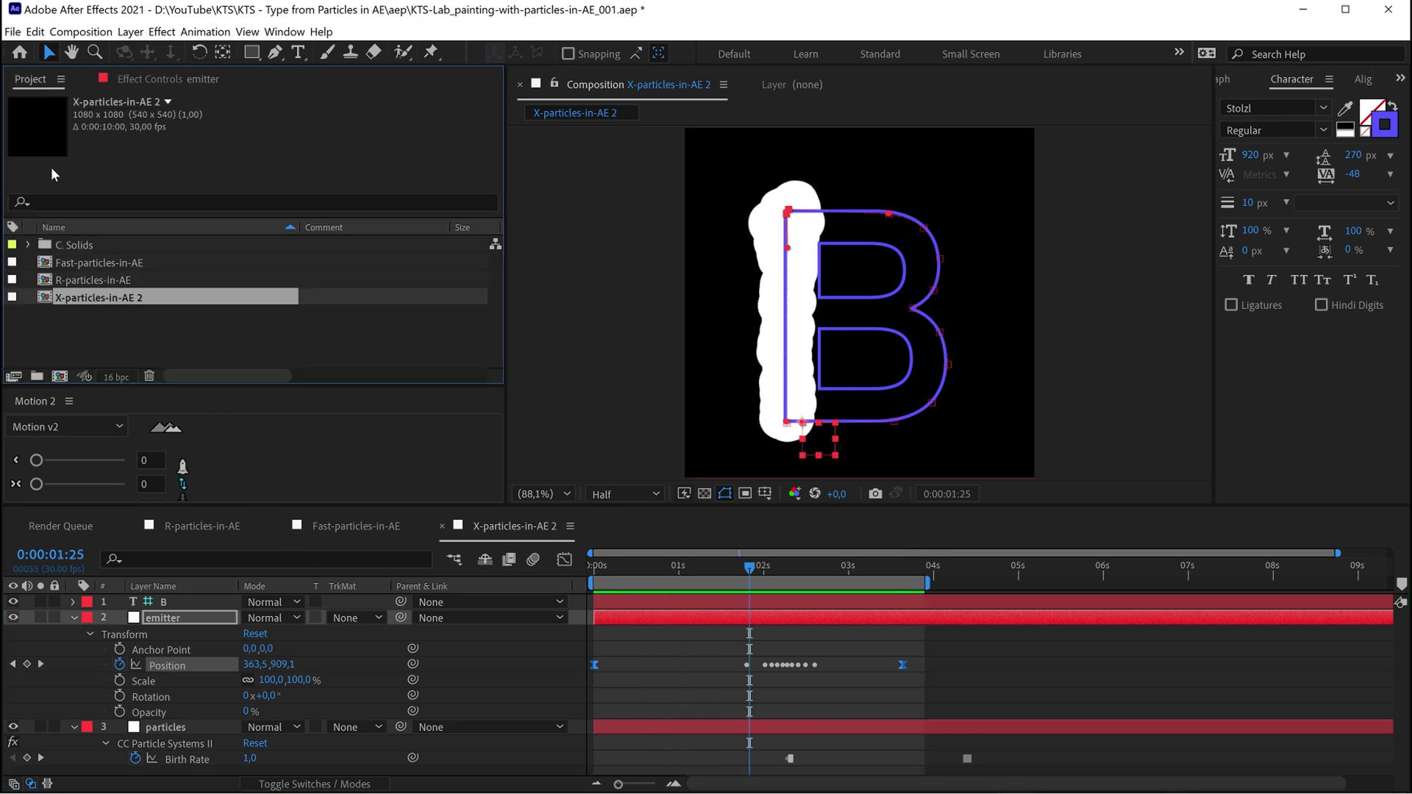
double_click(81, 262)
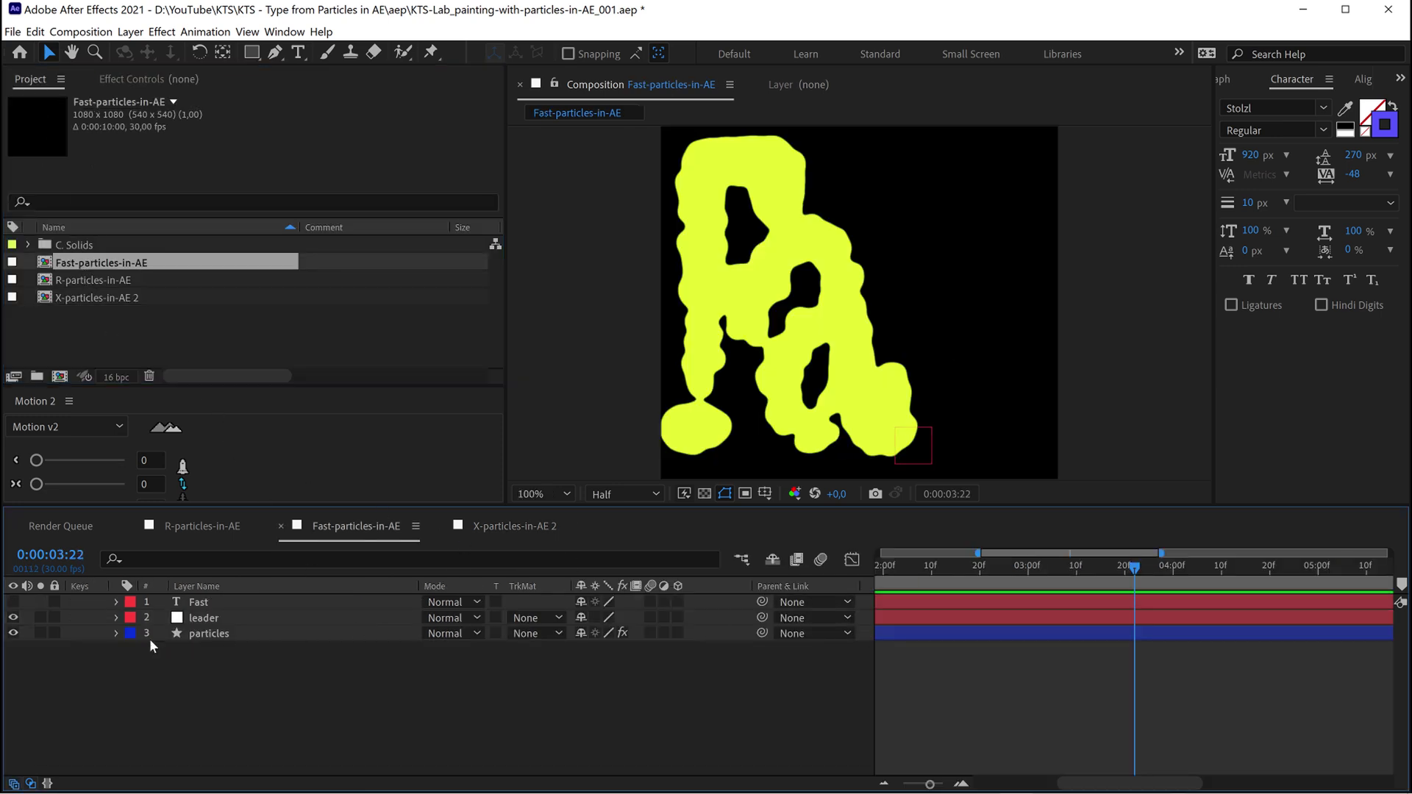
click(13, 602)
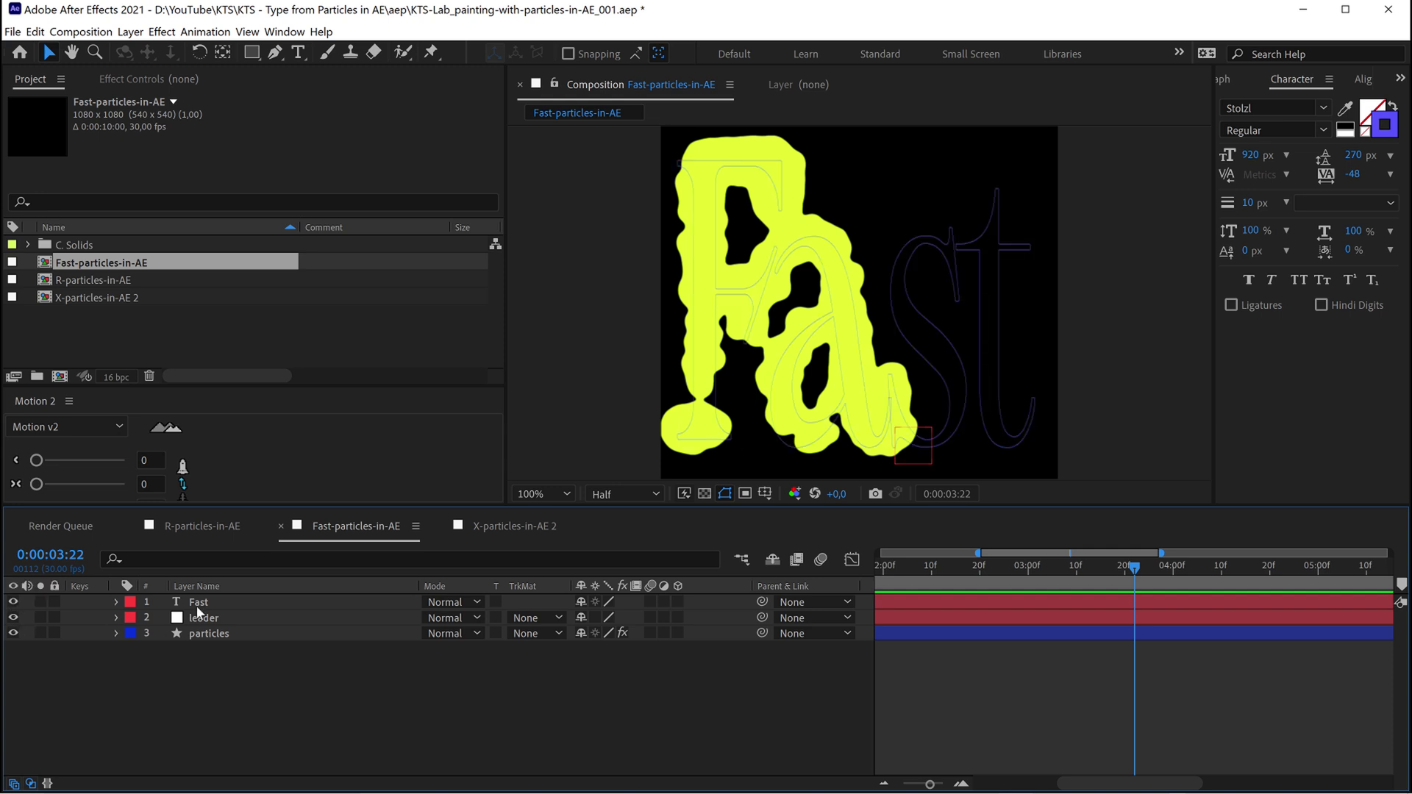
Step: Set the Fast text's stroke width to 6 px and display the leader null's motion path
click(198, 601)
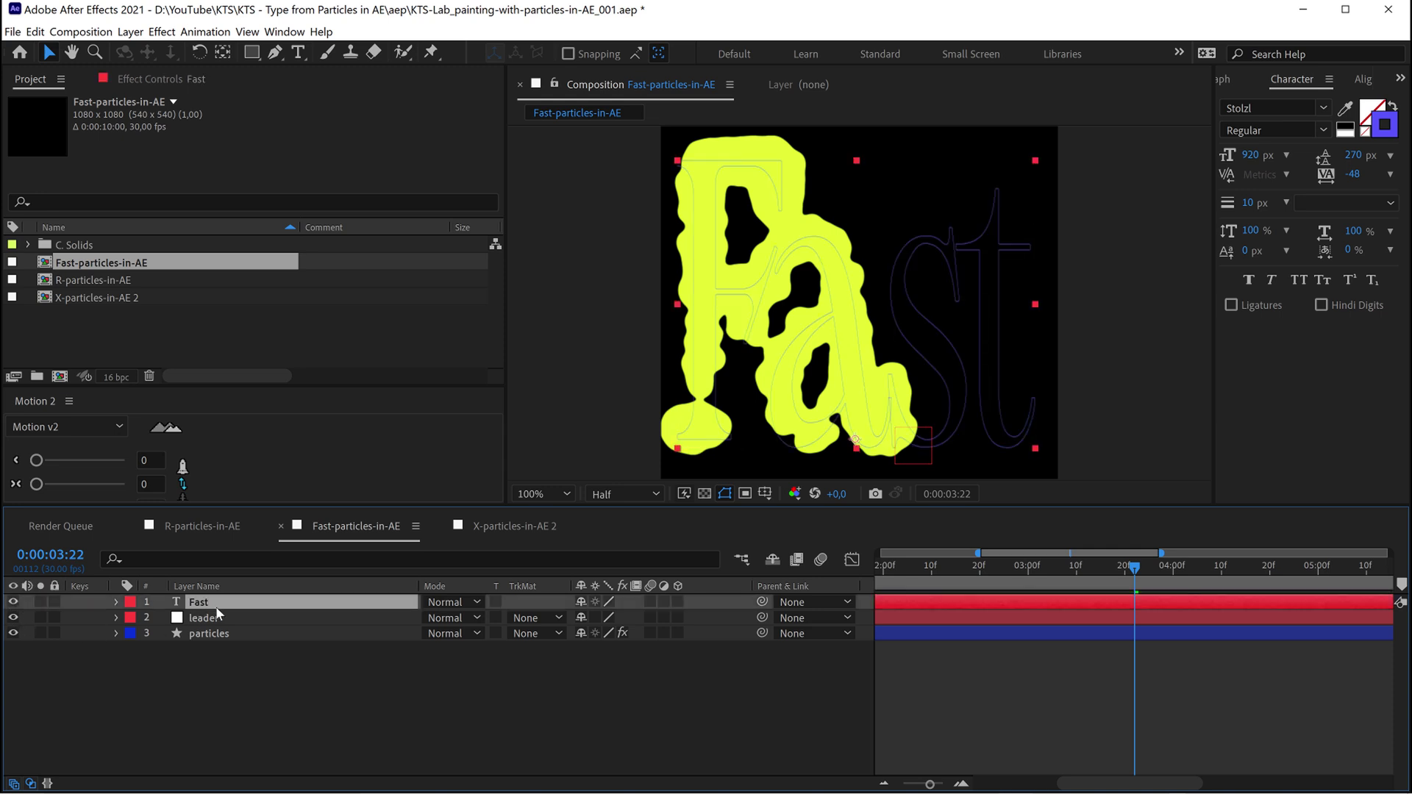
click(1254, 210)
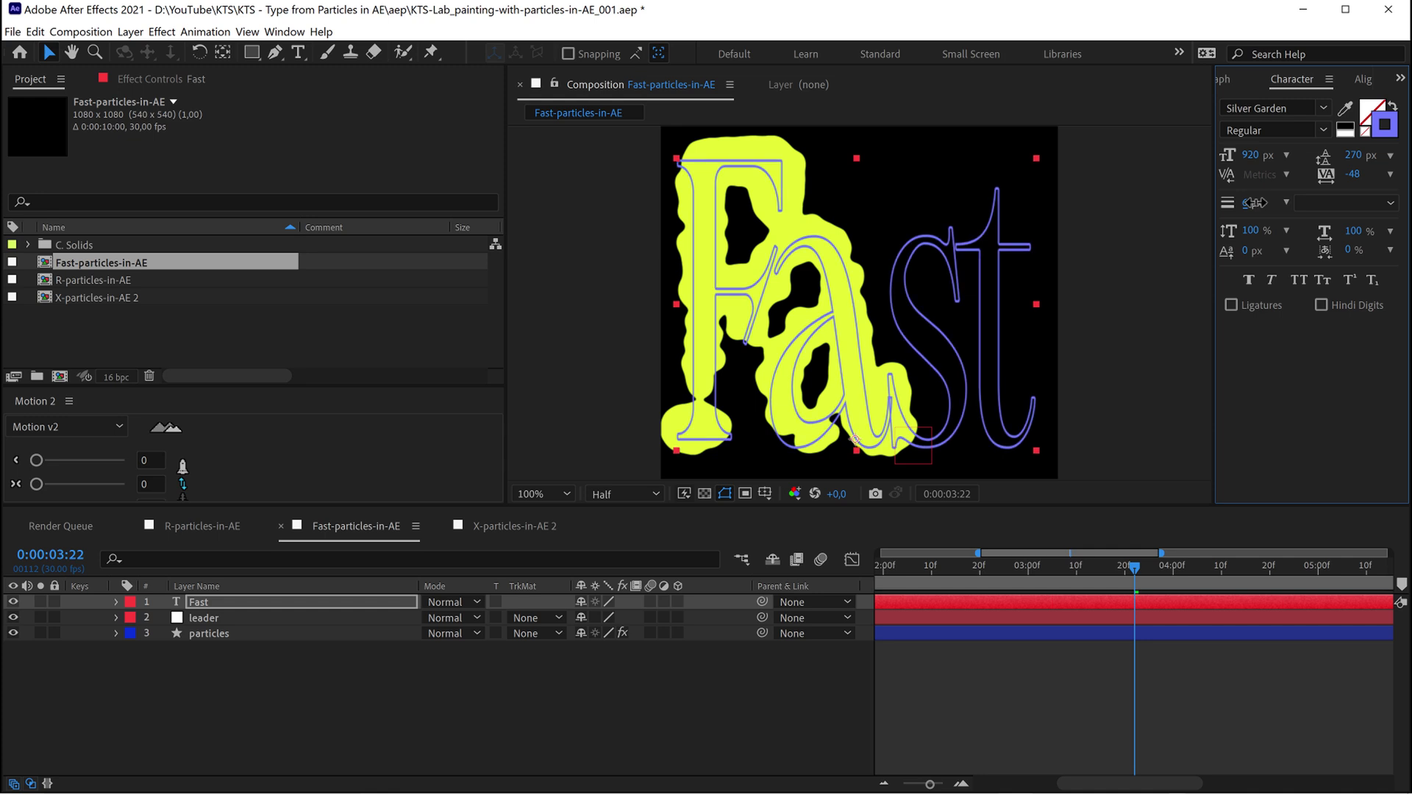
click(197, 617)
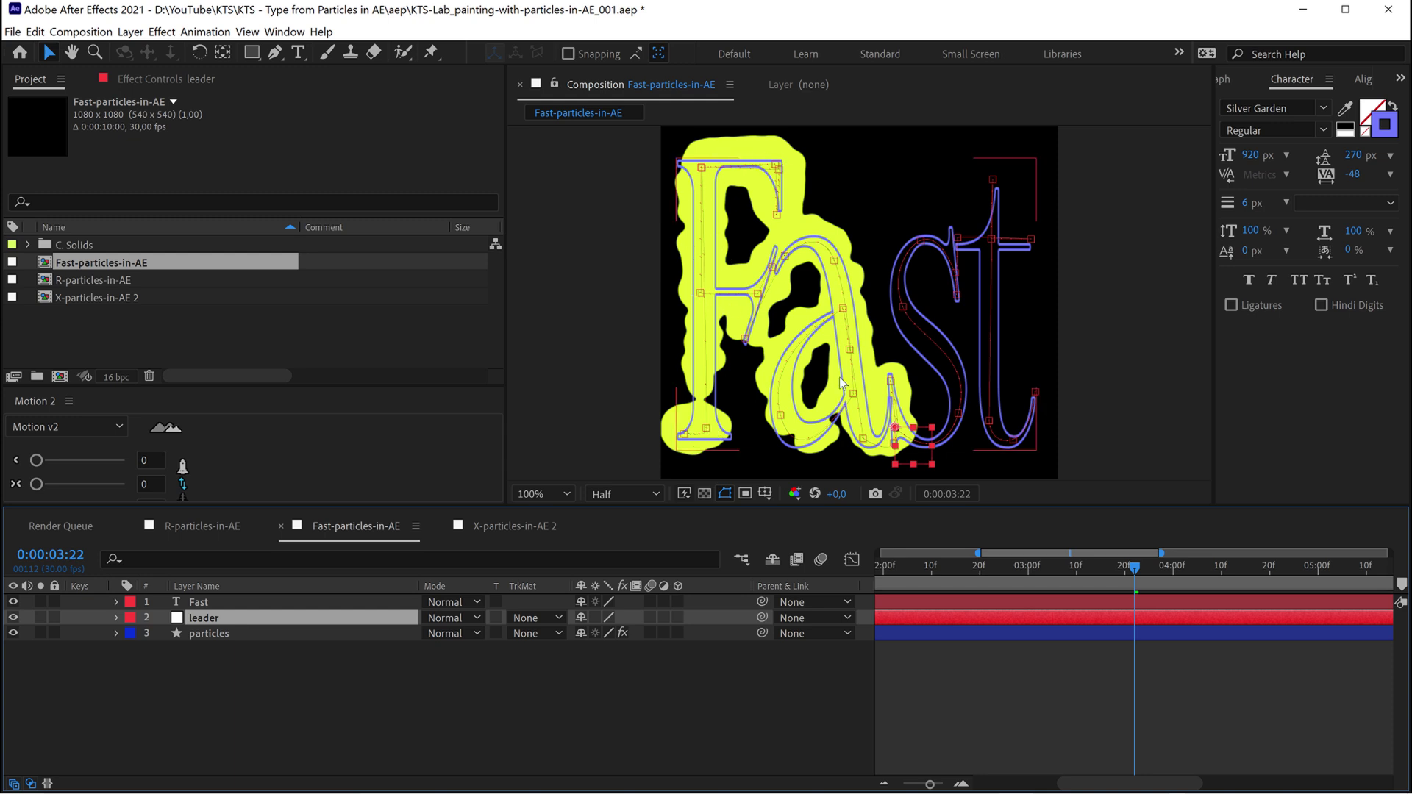
click(731, 371)
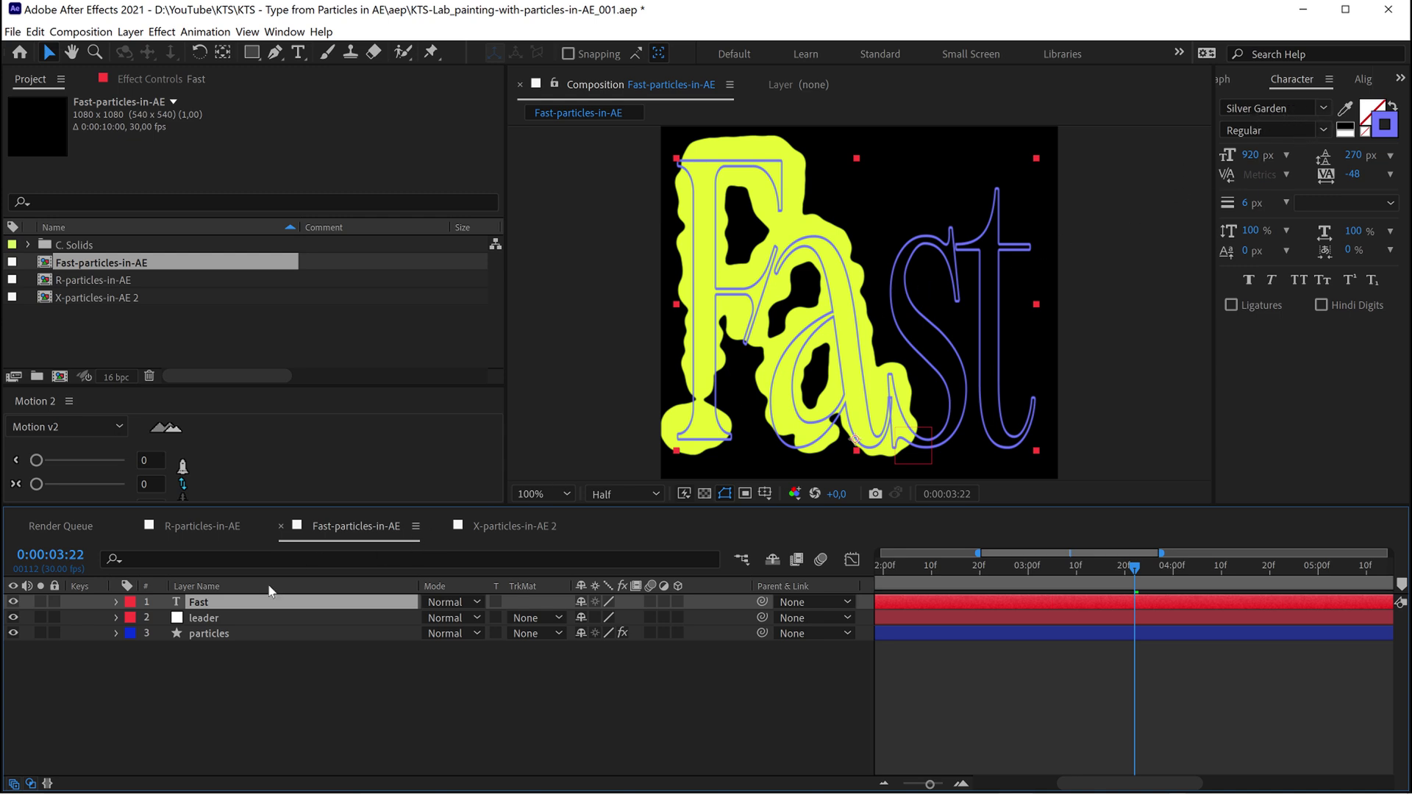
Step: Switch to Firefox, open SilverStag Type Foundry's Instagram profile from the post, browse its font designs, and return to After Effects
mouse_move(806, 791)
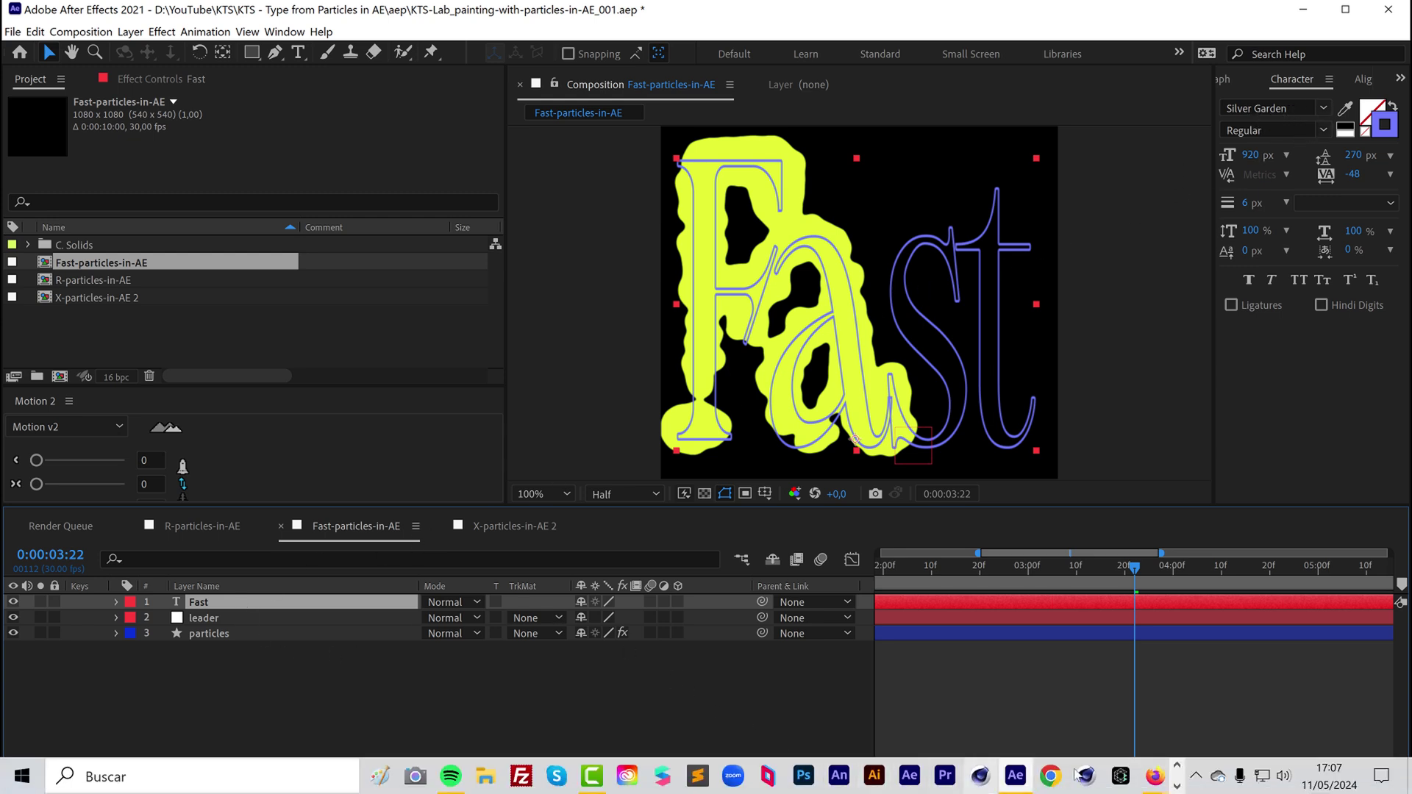
click(1154, 776)
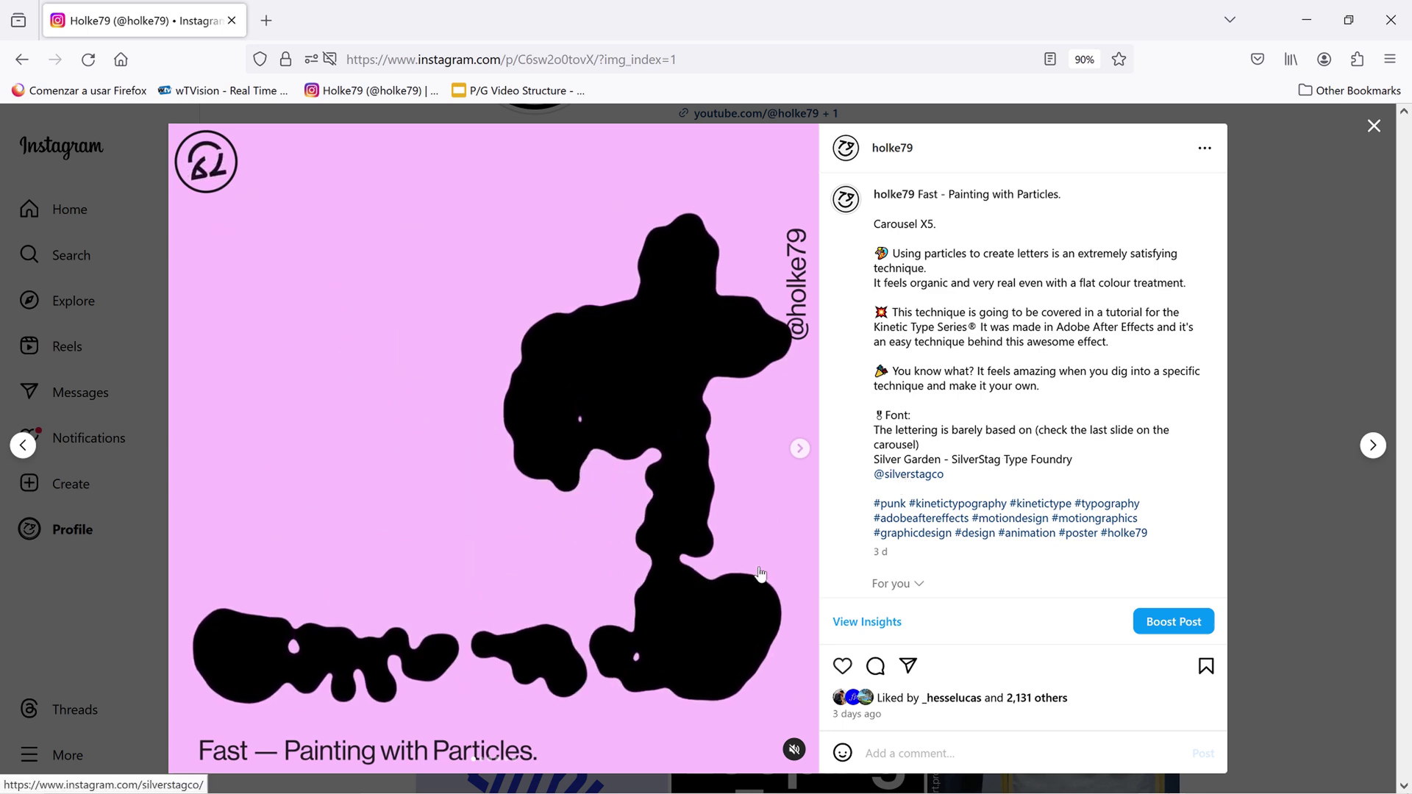
click(910, 474)
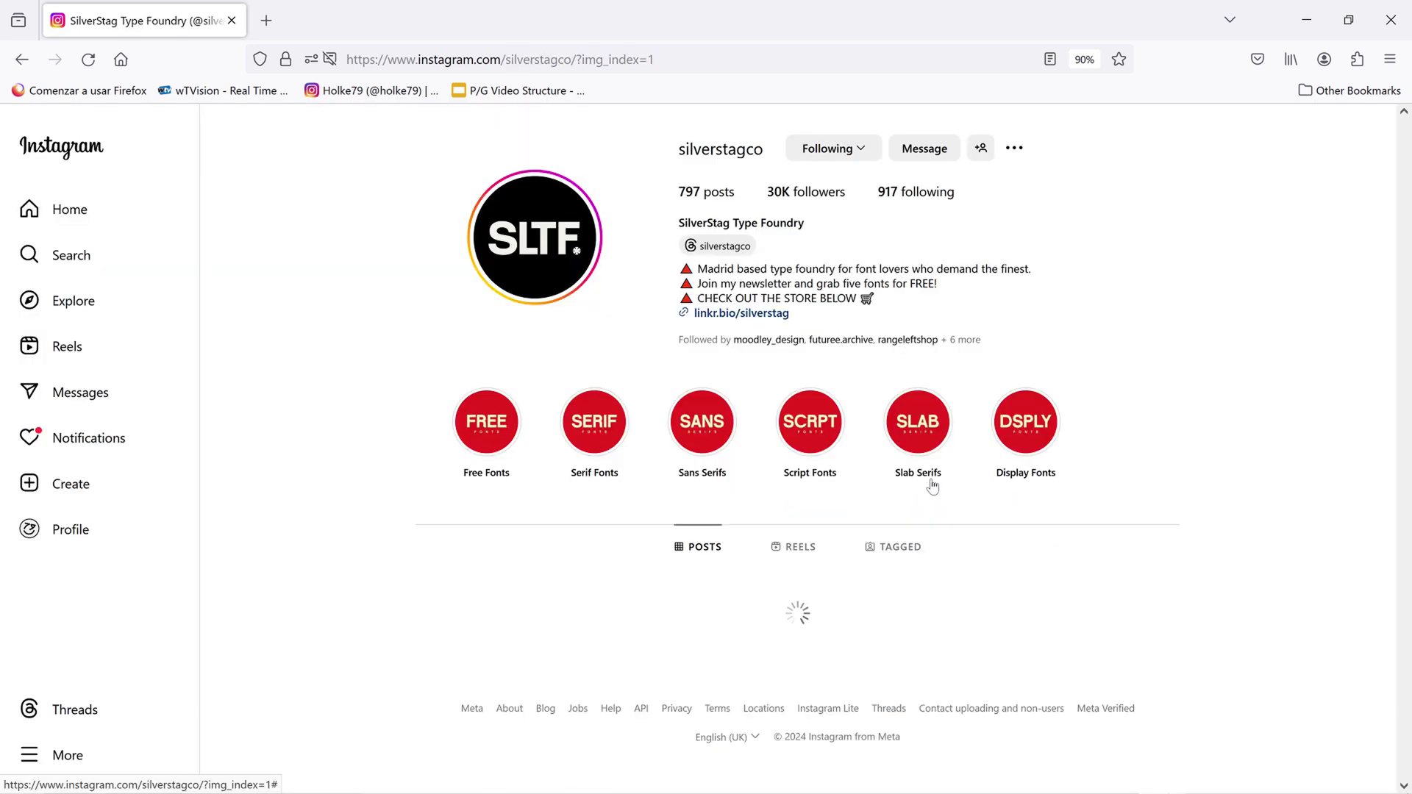
scroll(683, 536, down, 3)
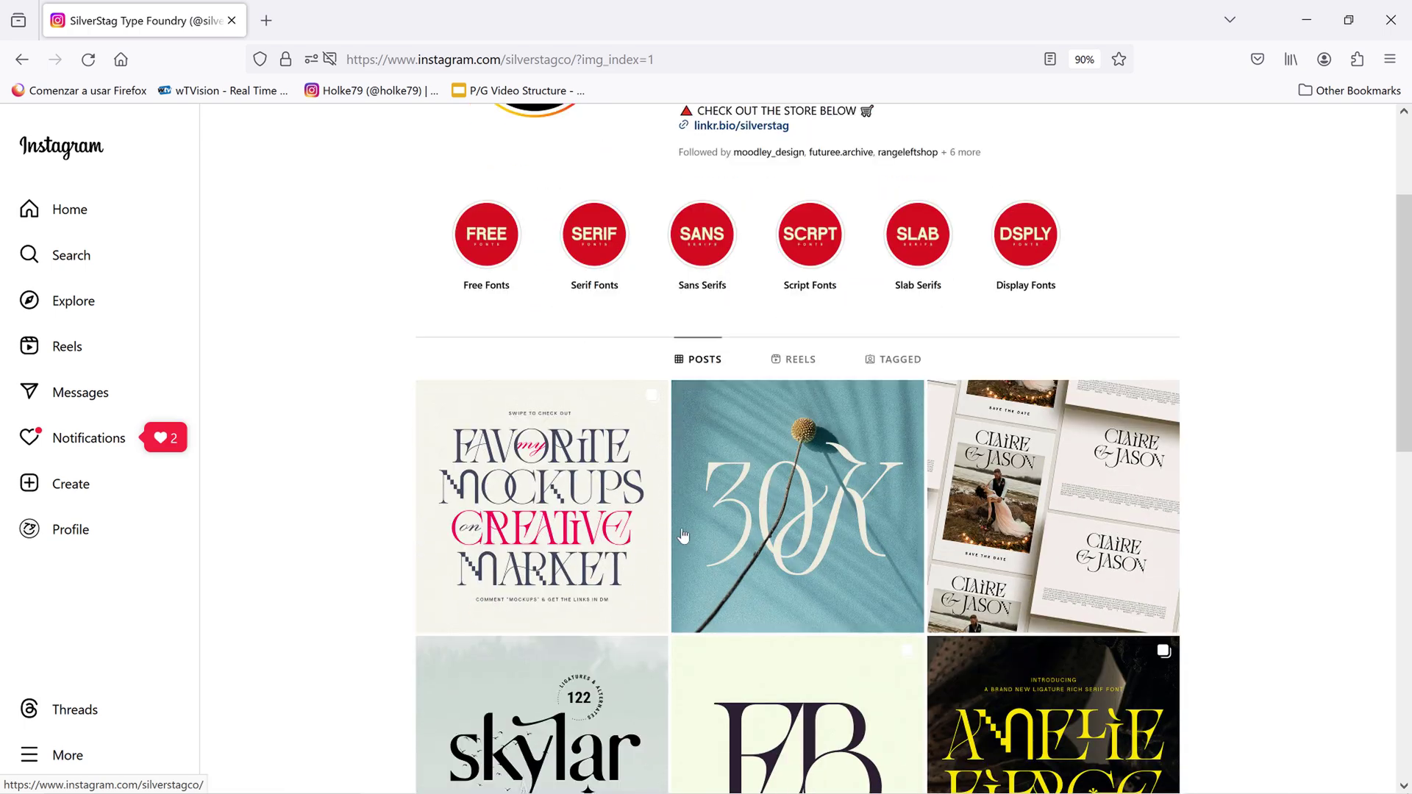
scroll(683, 536, down, 4)
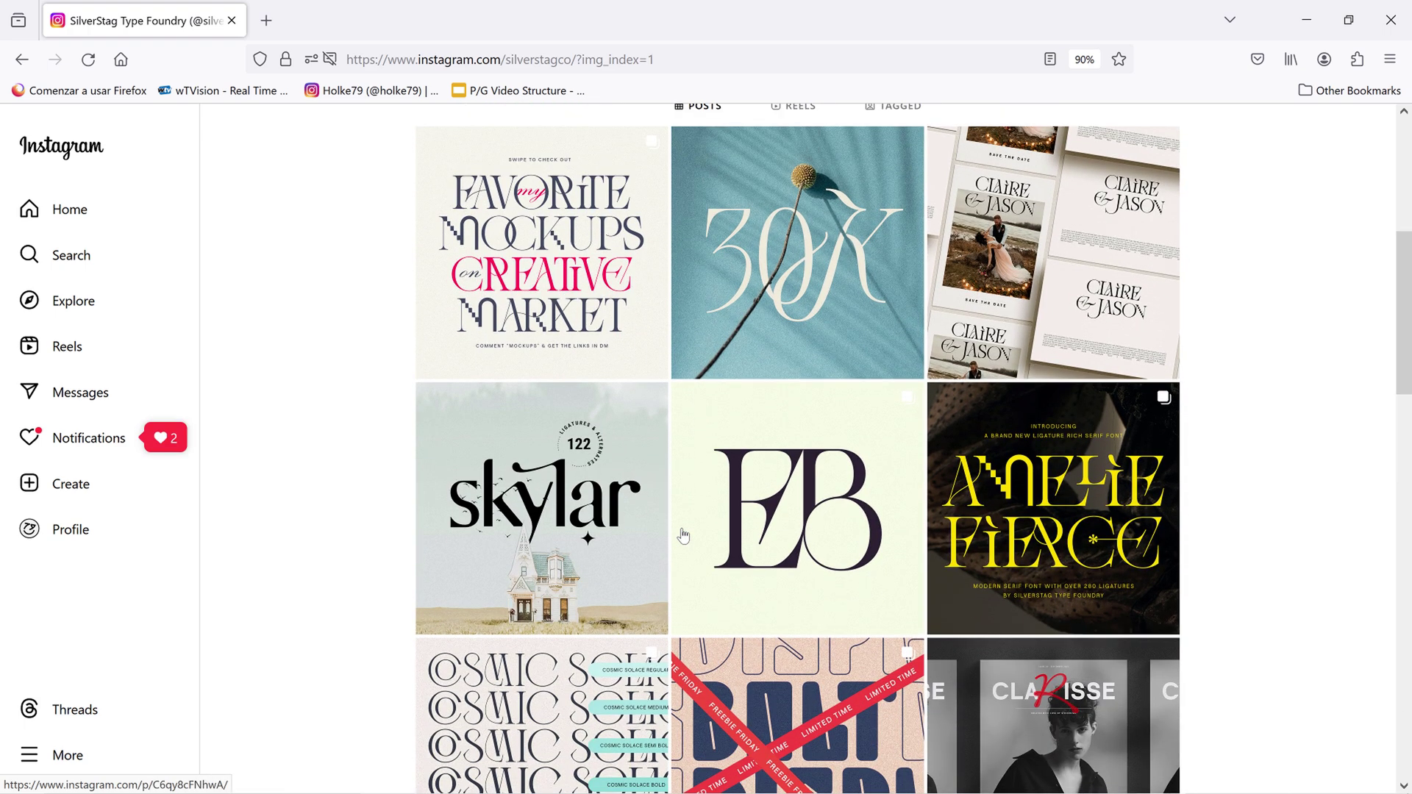
scroll(683, 536, down, 2)
scroll(684, 536, down, 6)
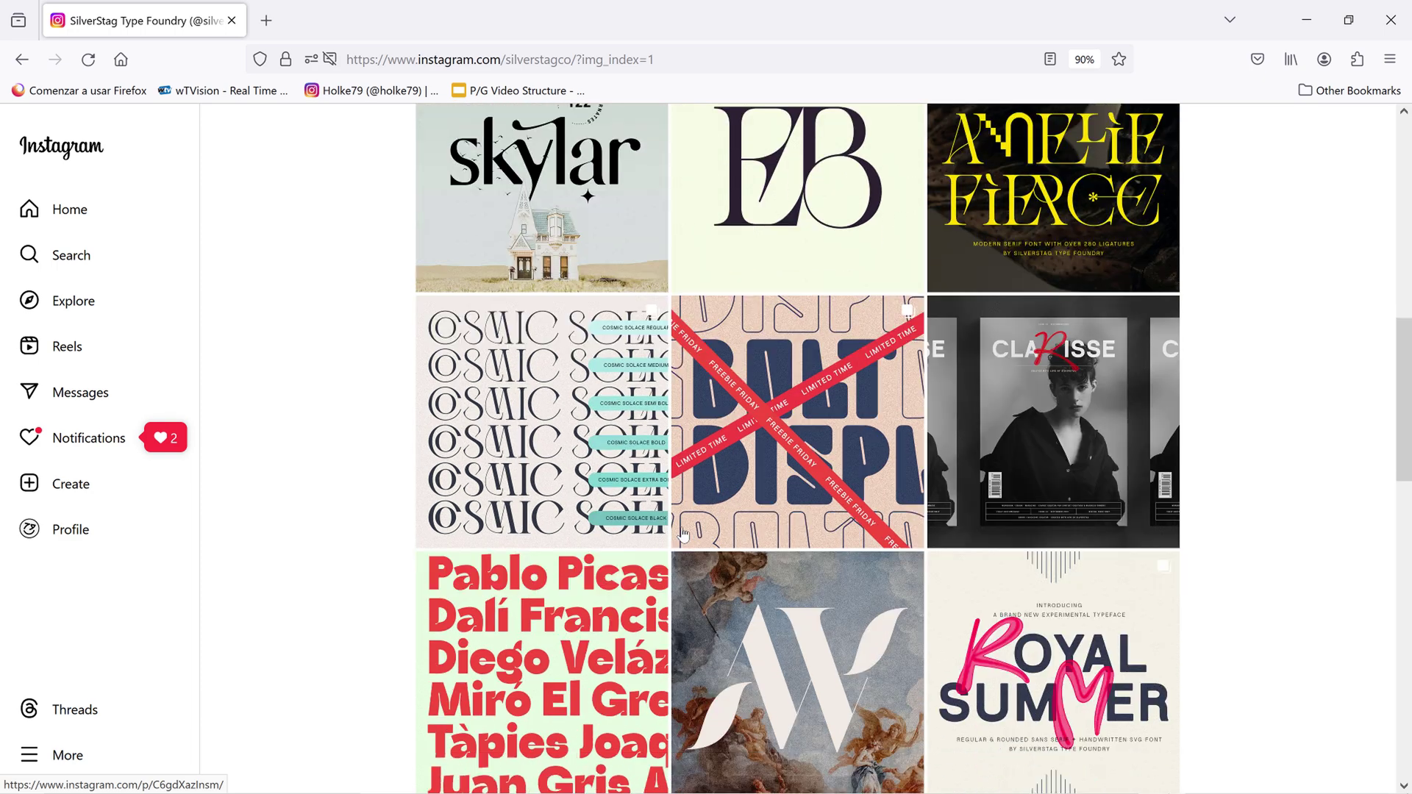
scroll(683, 536, down, 4)
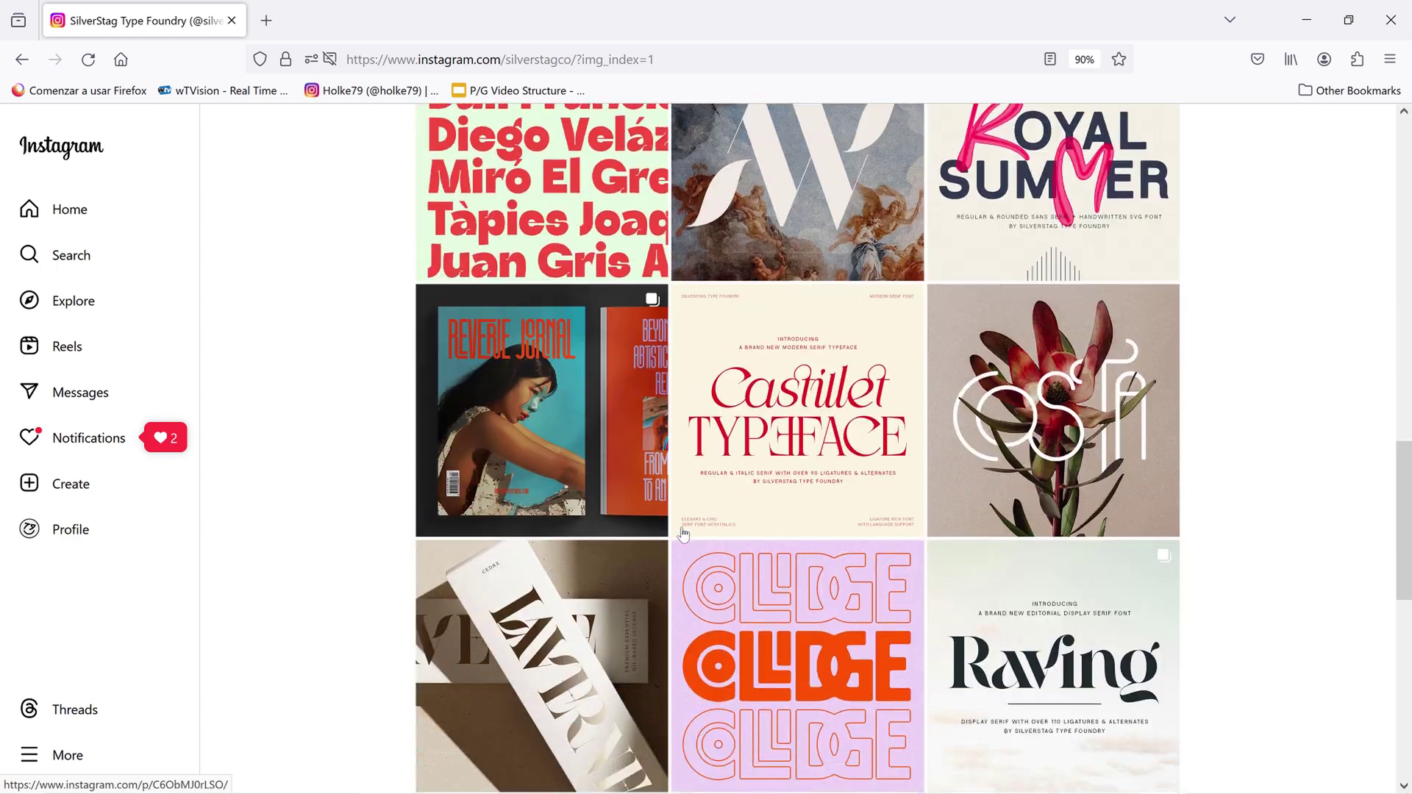
click(1316, 22)
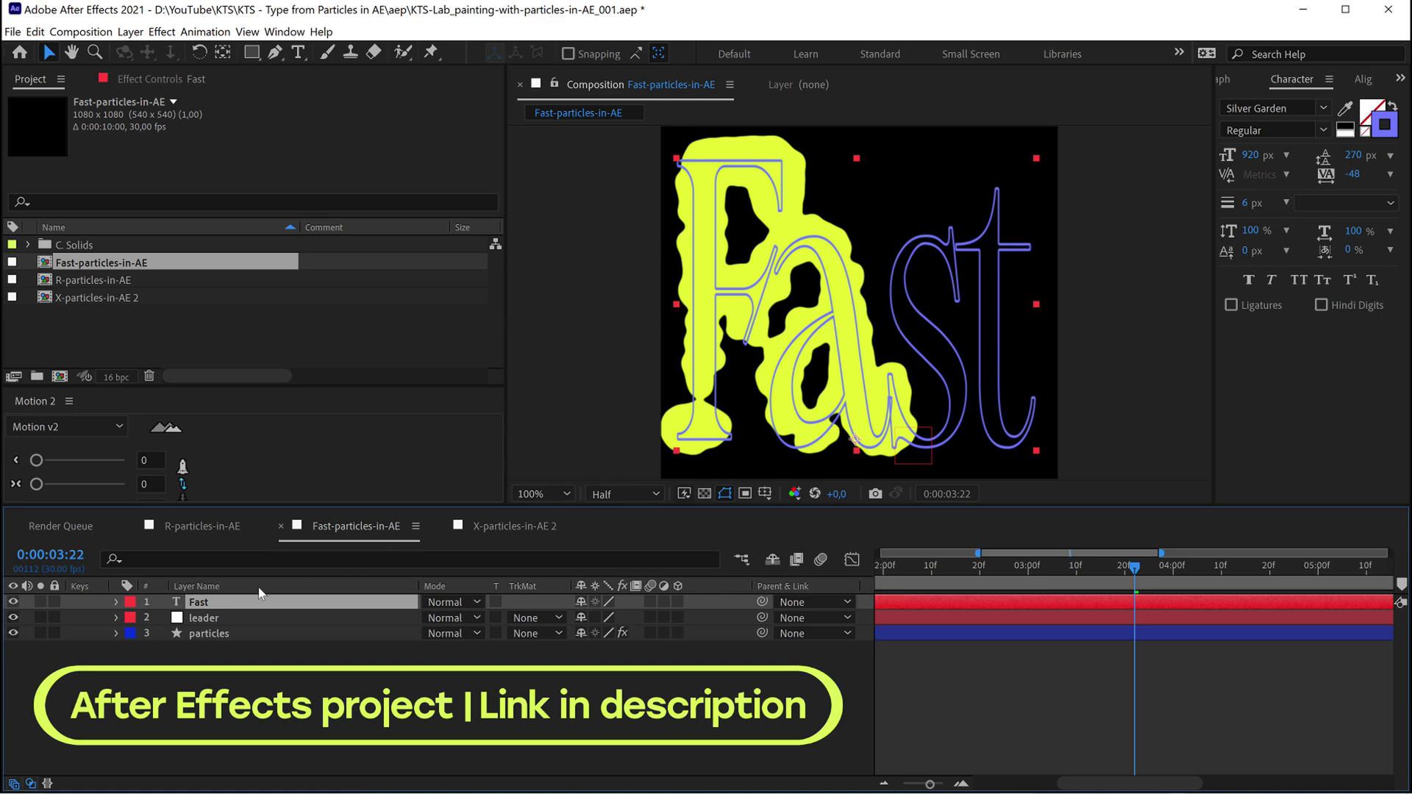
Step: Examine the particles layer's CC Particle Systems II, Fill, Fast Box Blur and Levels effects, and preview the Fast composition
click(204, 633)
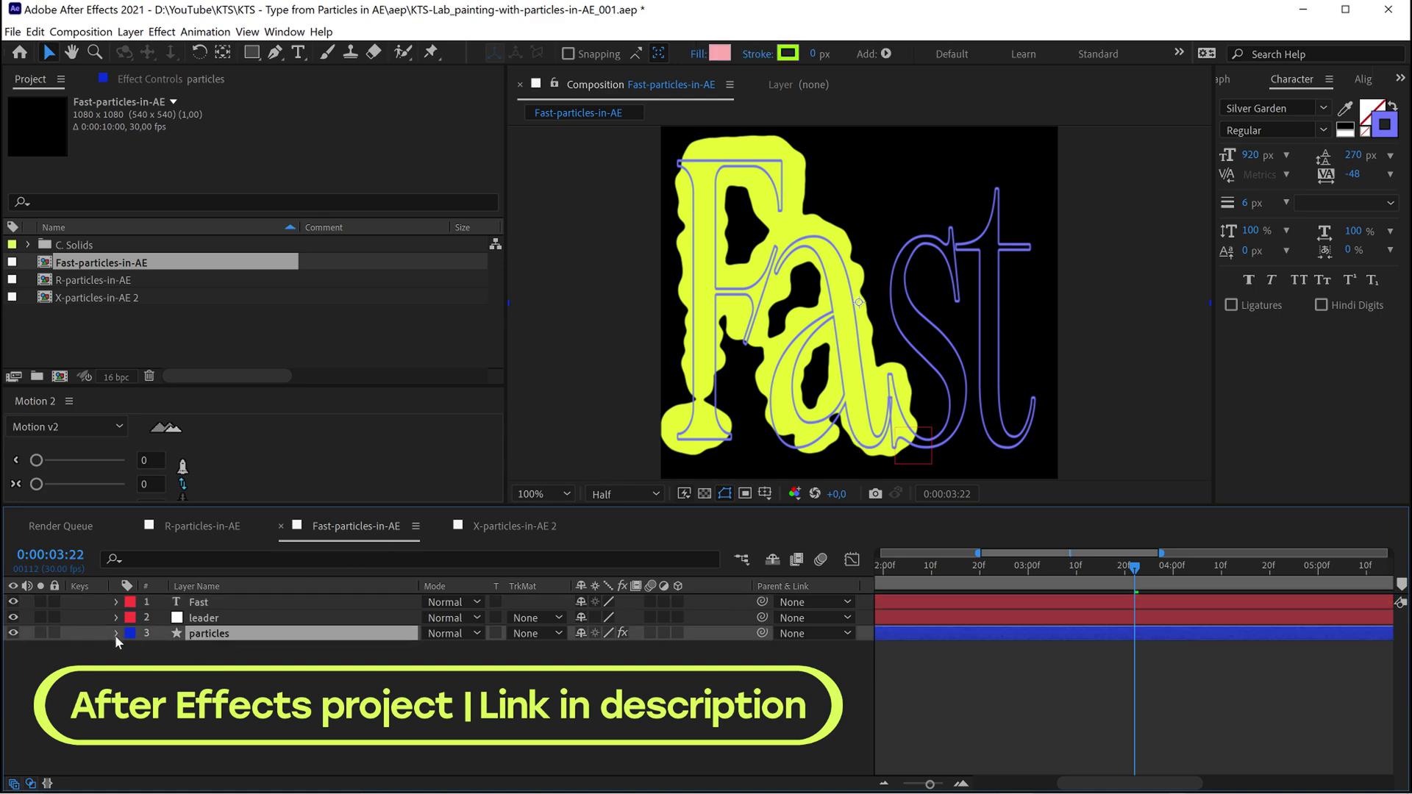
click(115, 633)
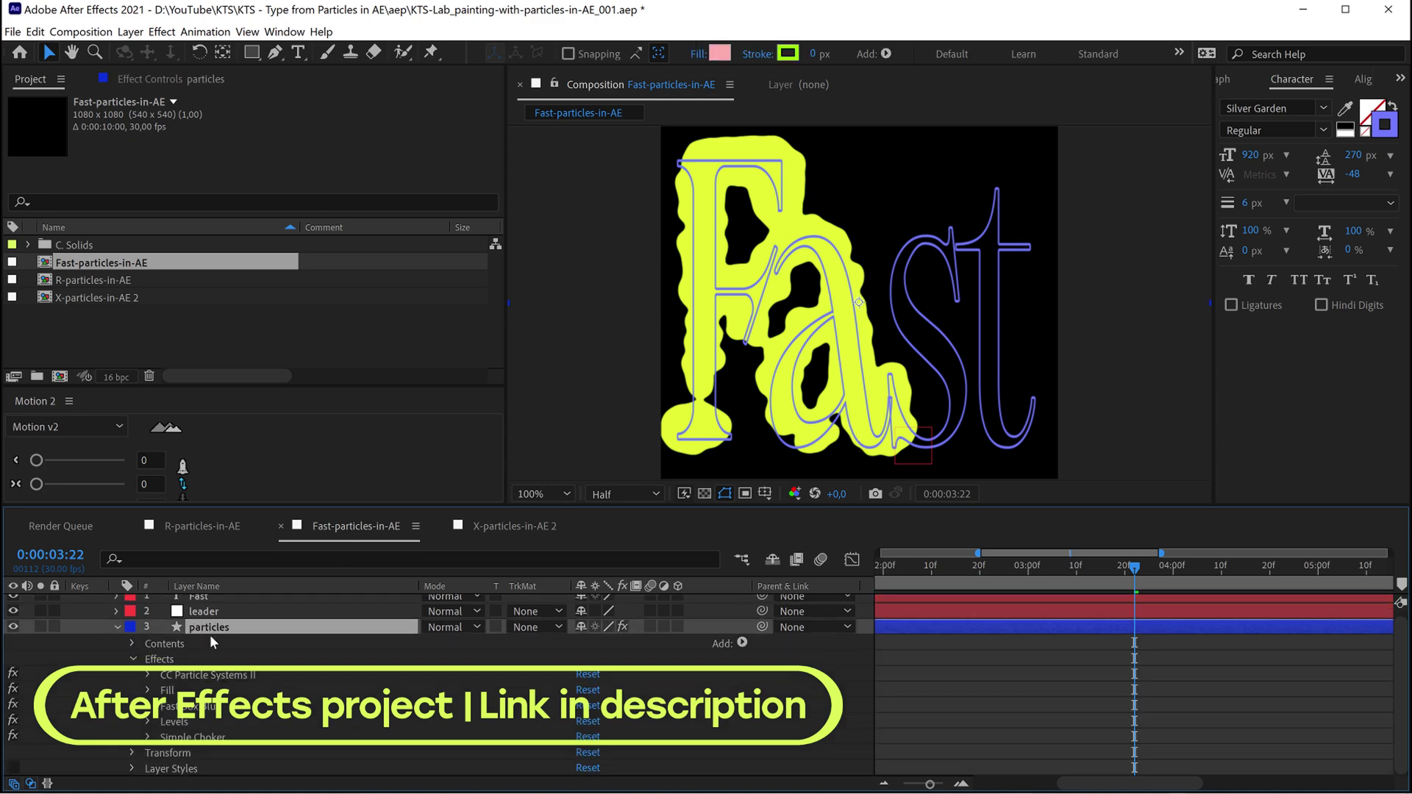
click(179, 674)
double_click(181, 677)
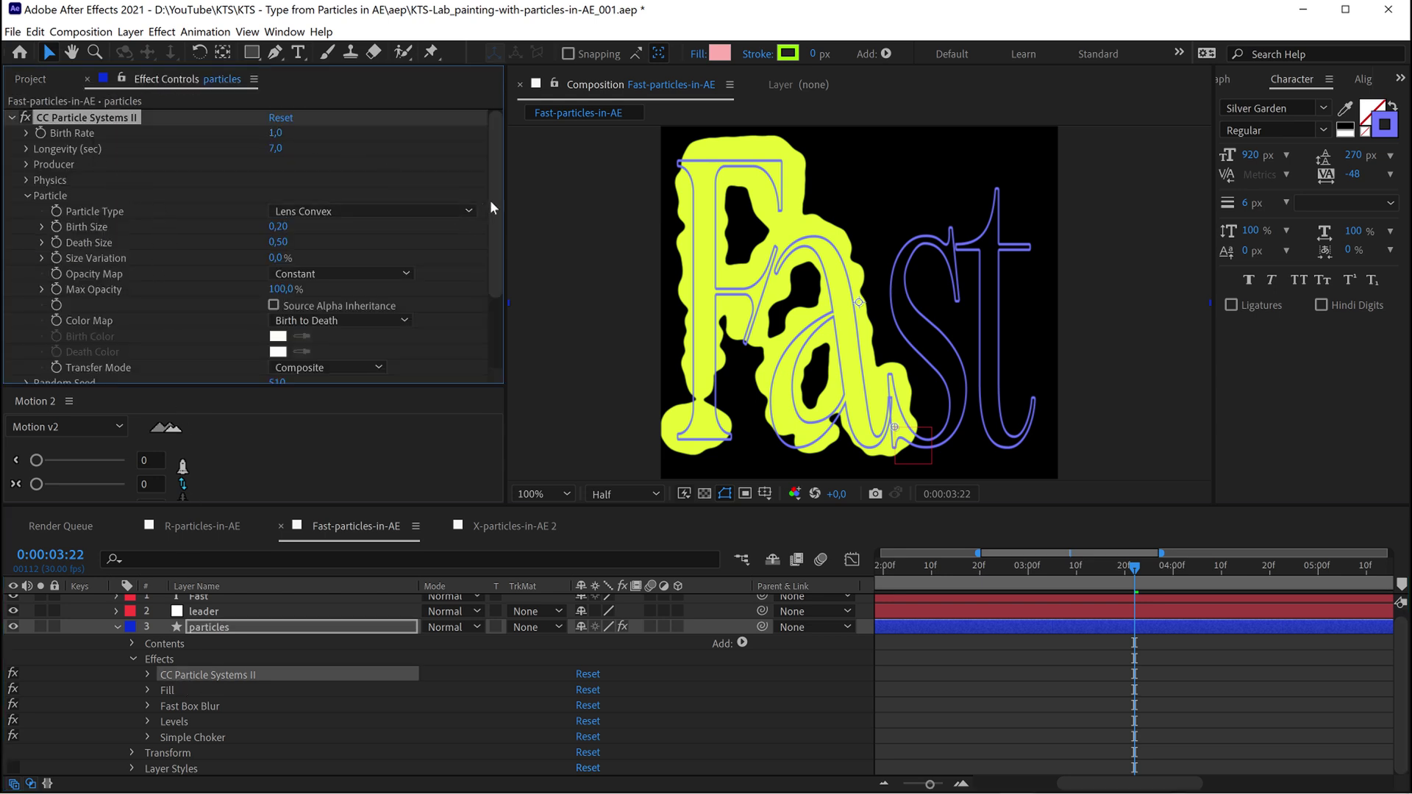
drag(491, 222, 491, 292)
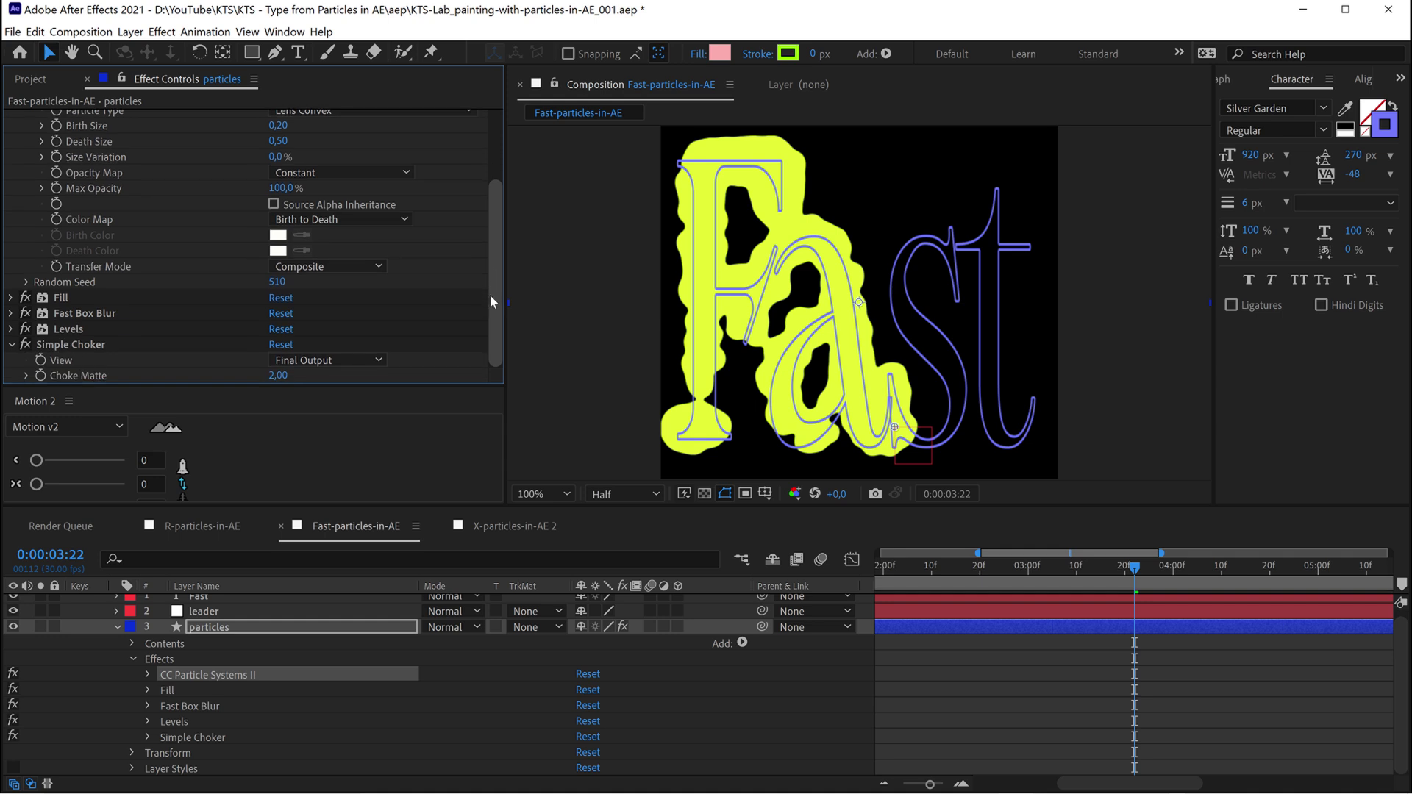
click(174, 691)
click(173, 707)
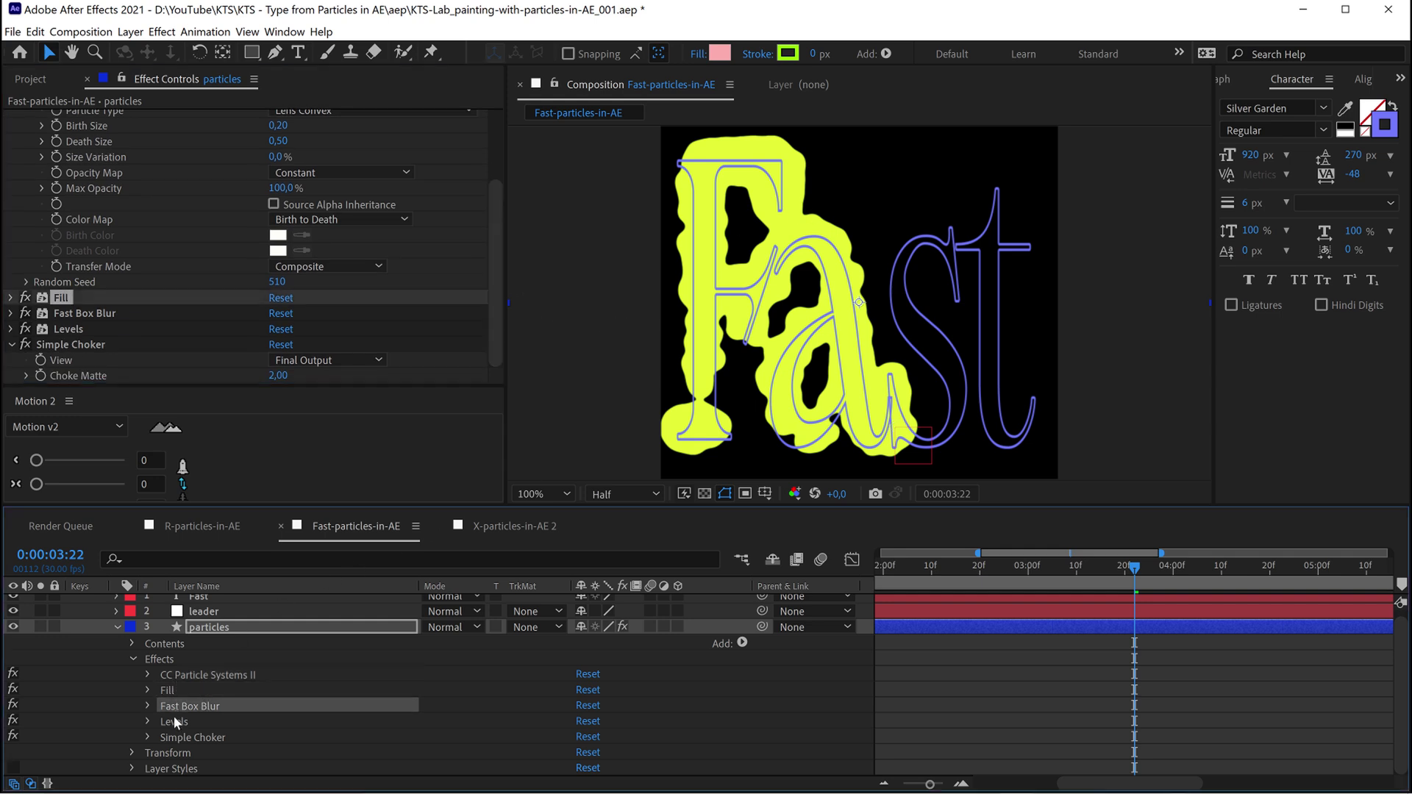
click(175, 720)
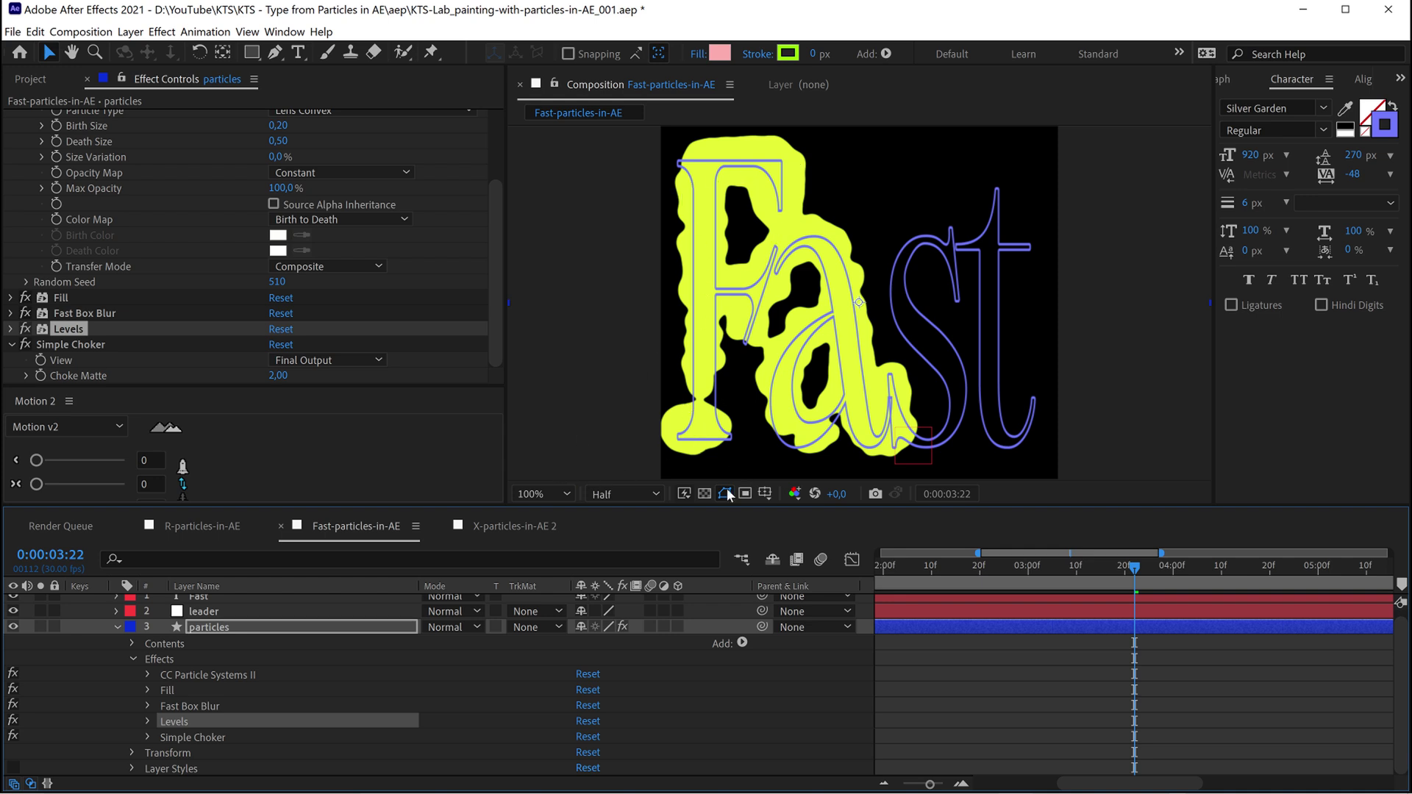
click(116, 628)
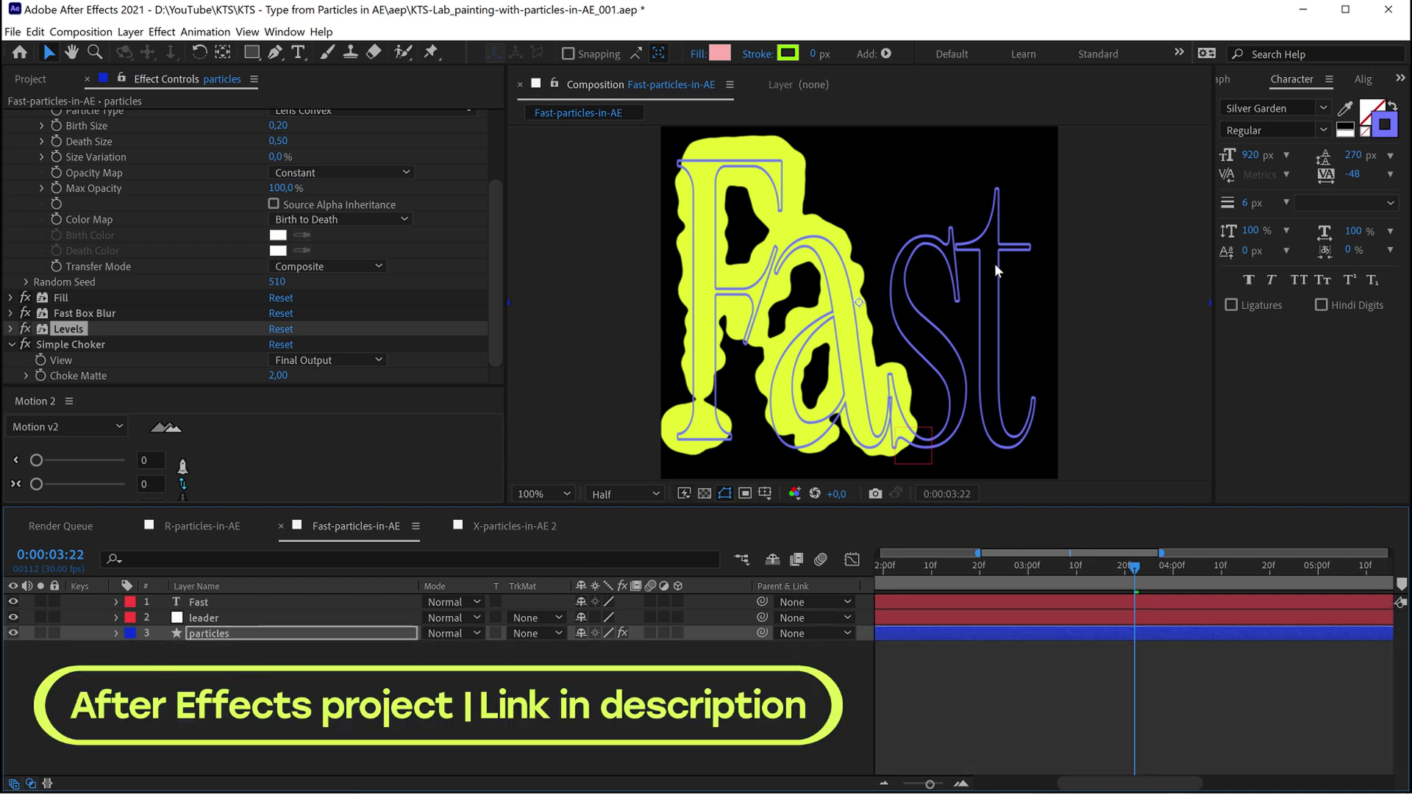
key(space)
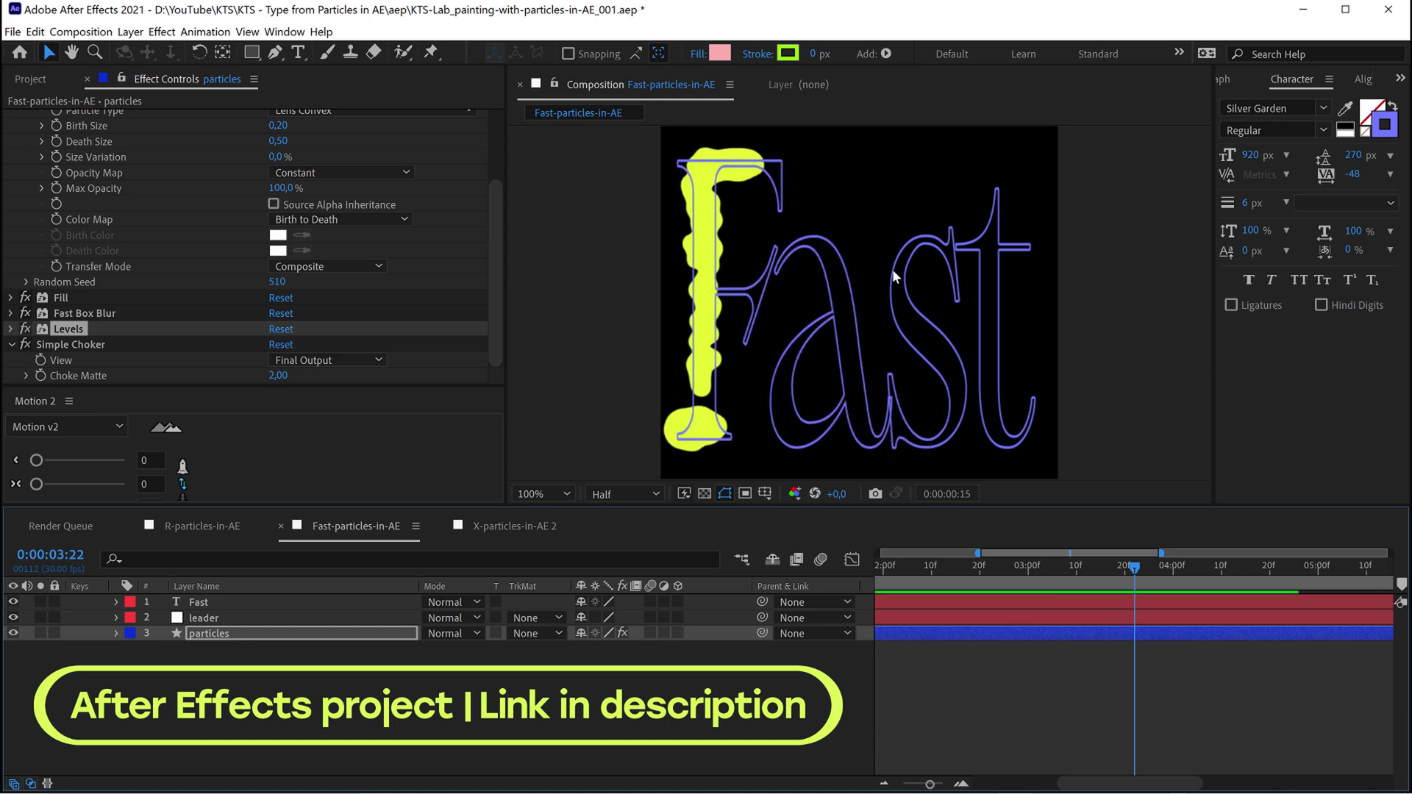